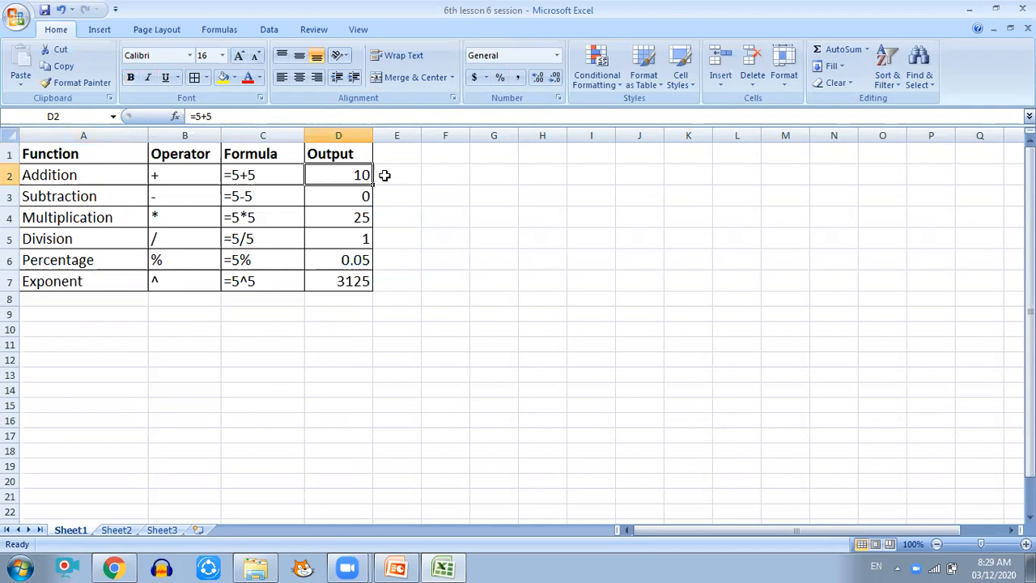
Enter the addition formula =5+5 in D2 and the subtraction formula =5-5 in D3.
{"action": "type", "text": "=5"}
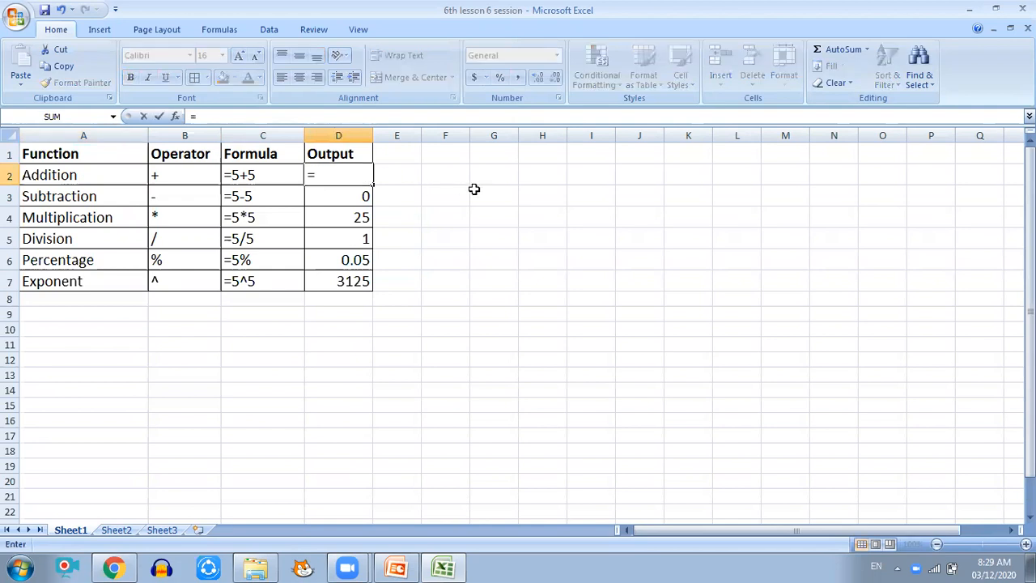
{"action": "type", "text": "+5"}
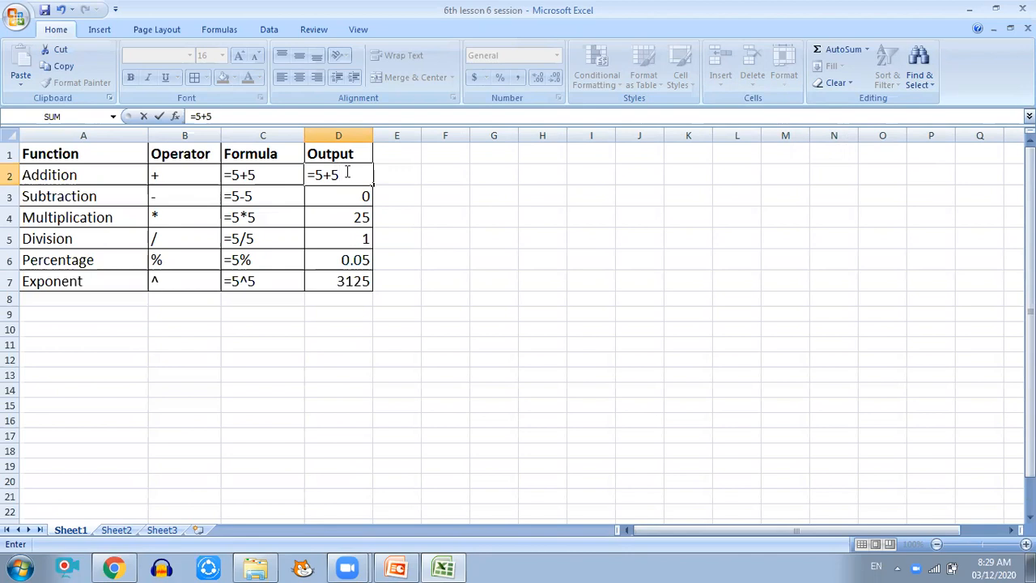
{"action": "key", "text": "Return"}
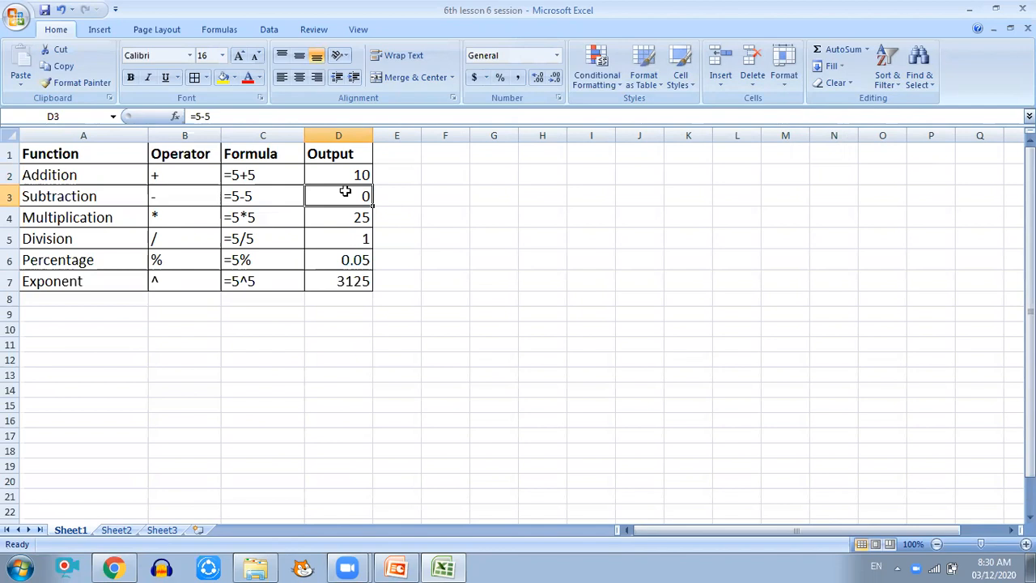
{"action": "type", "text": "="}
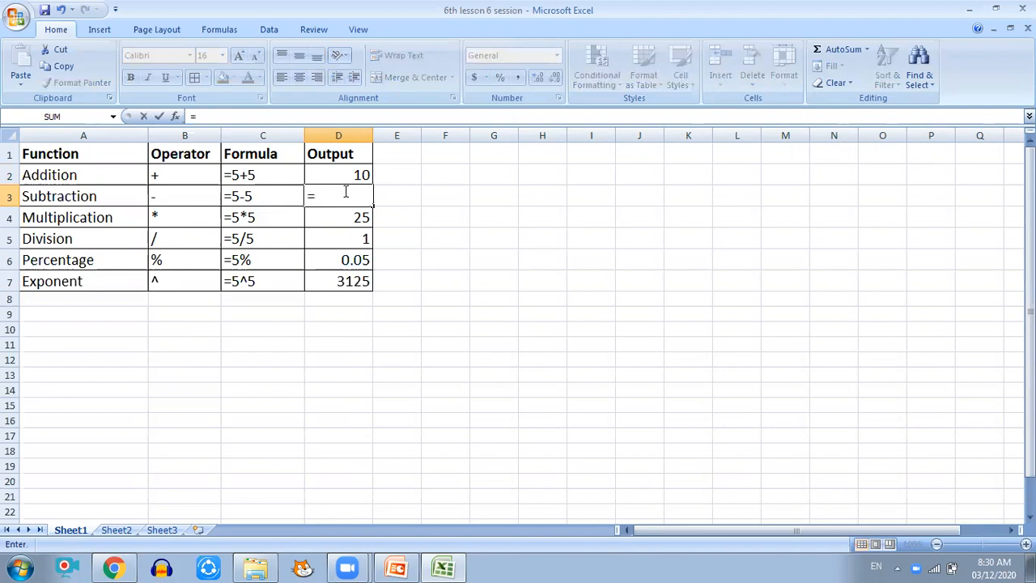
{"action": "type", "text": "5-5"}
{"action": "key", "text": "Return"}
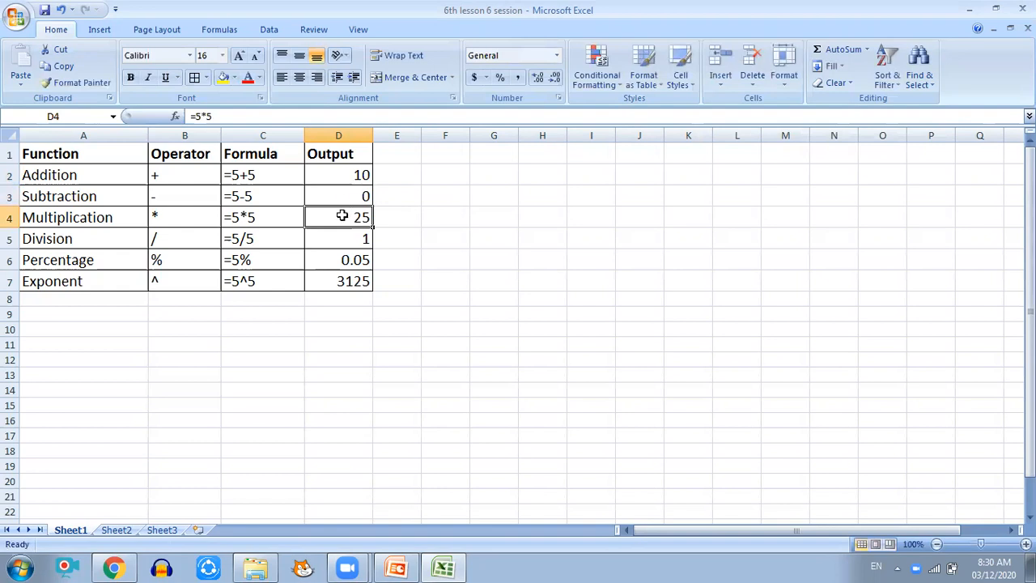
Enter the multiplication formula =5*5 in D4 and the division formula =5/5 in D5.
{"action": "type", "text": "="}
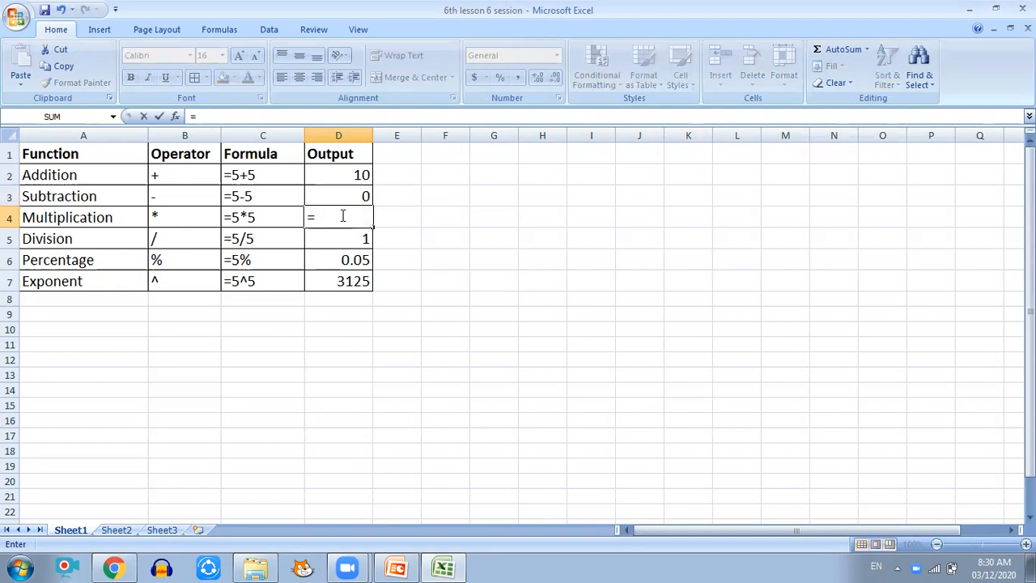
{"action": "type", "text": "5*5"}
{"action": "key", "text": "Return"}
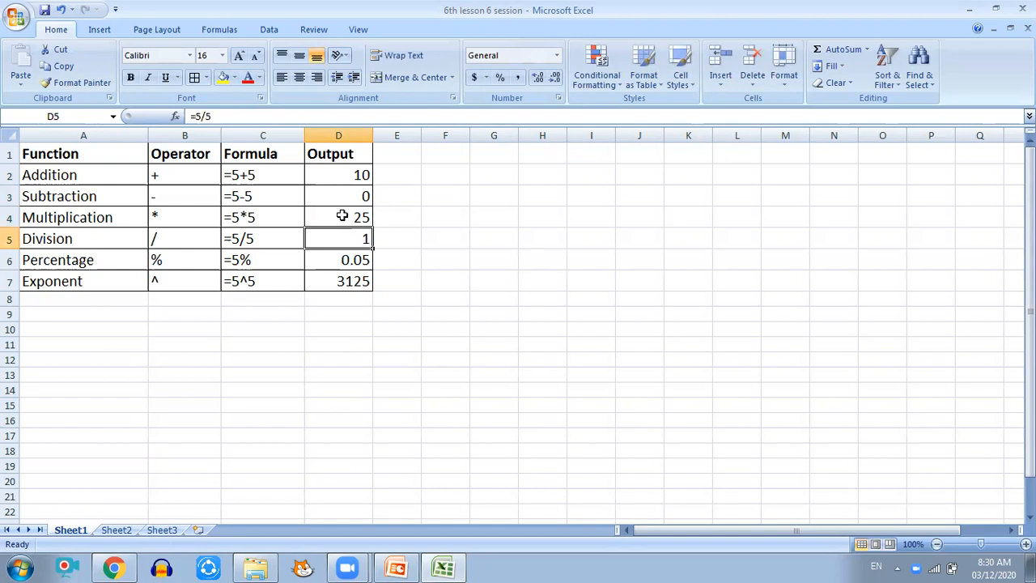
{"action": "type", "text": "=5"}
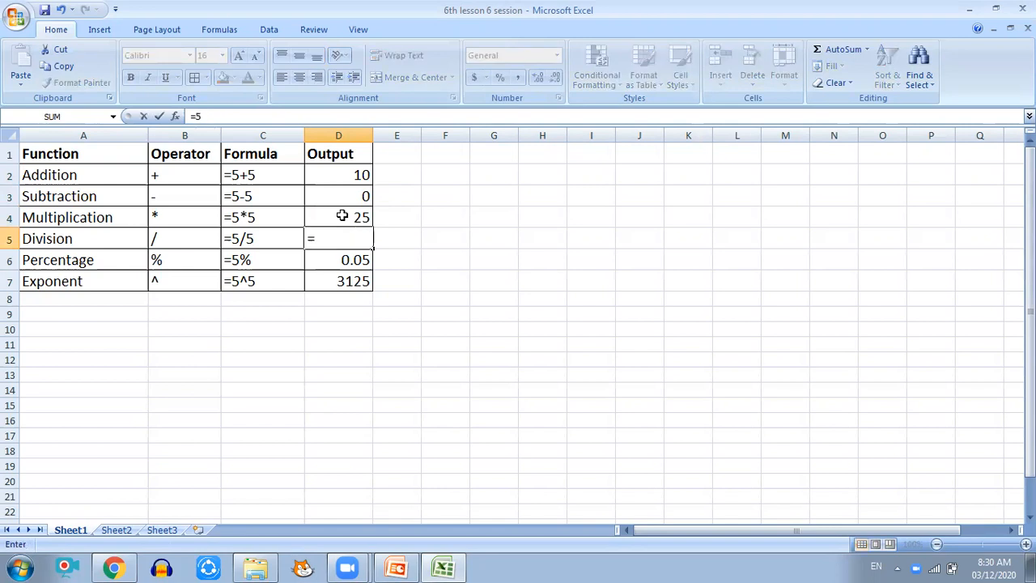
{"action": "type", "text": "/5"}
{"action": "key", "text": "Return"}
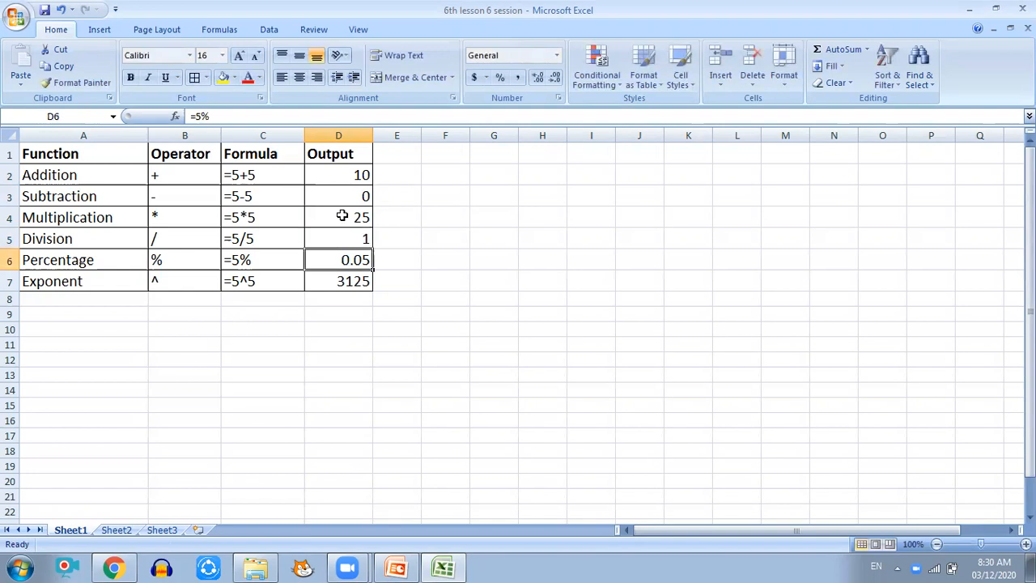
Enter the percentage formula =5% in D6 and the exponent formula =5^5 in D7.
{"action": "type", "text": "=5"}
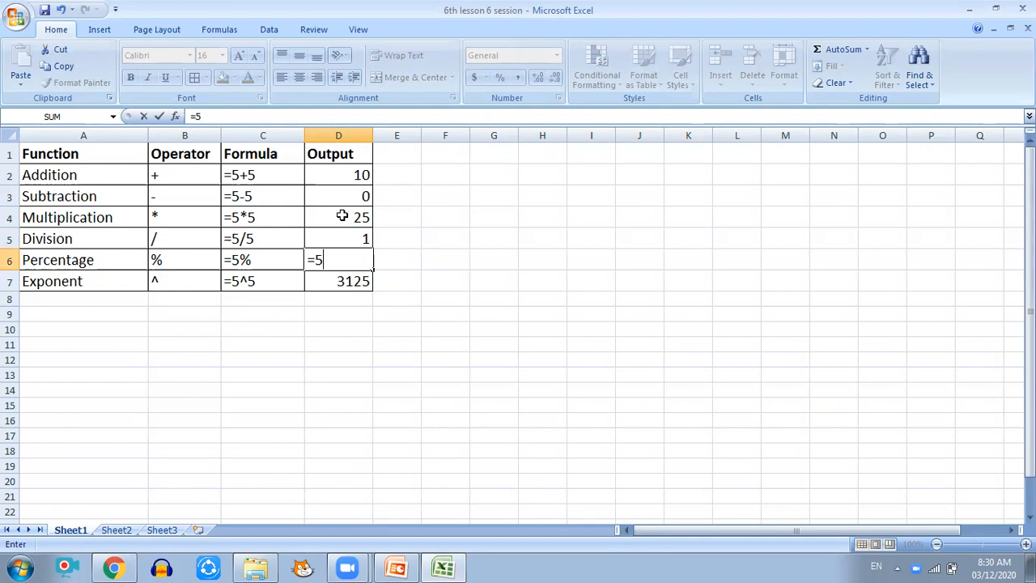
{"action": "type", "text": "%"}
{"action": "key", "text": "Return"}
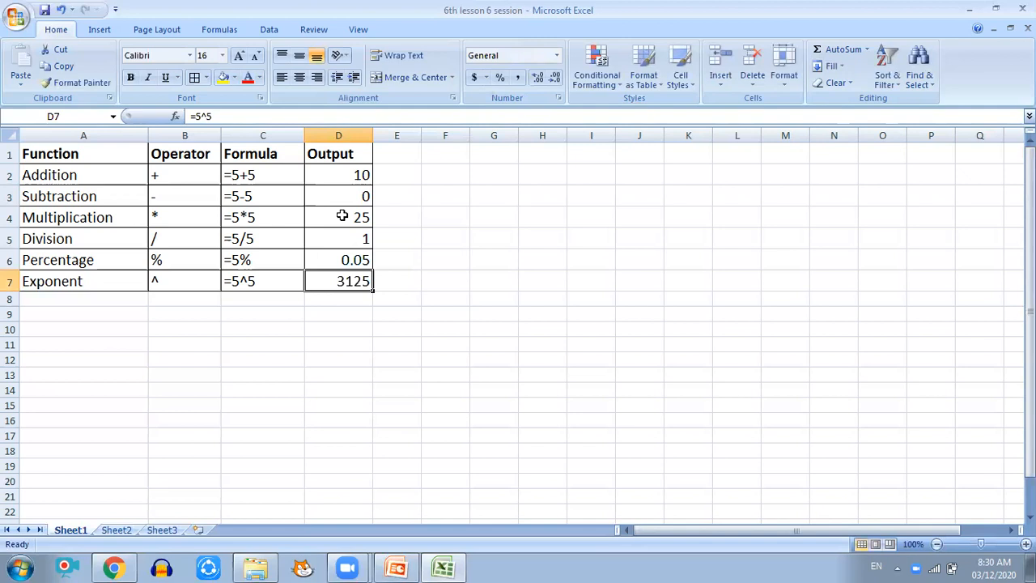
{"action": "type", "text": "="}
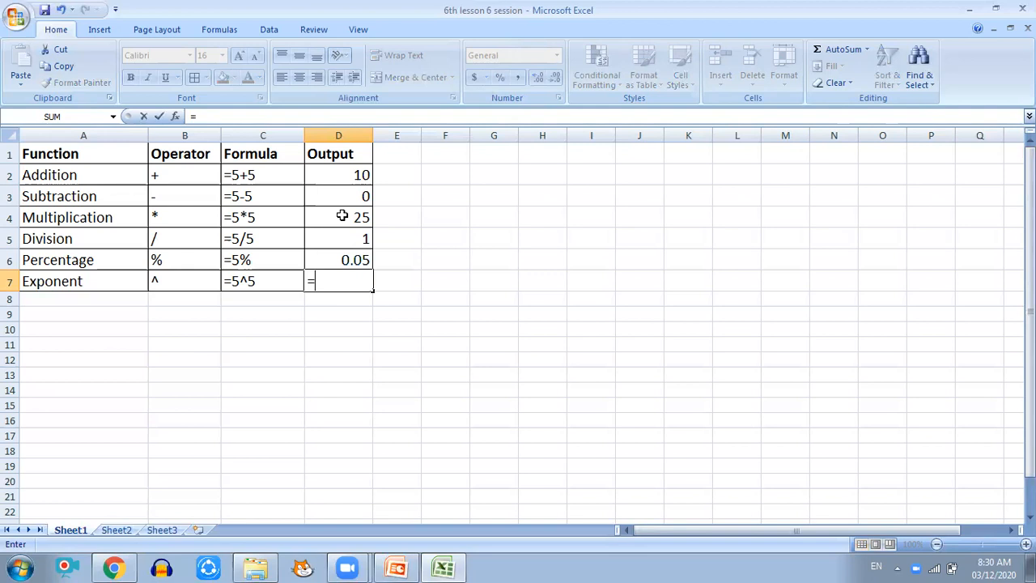
{"action": "type", "text": "5^5"}
{"action": "key", "text": "Return"}
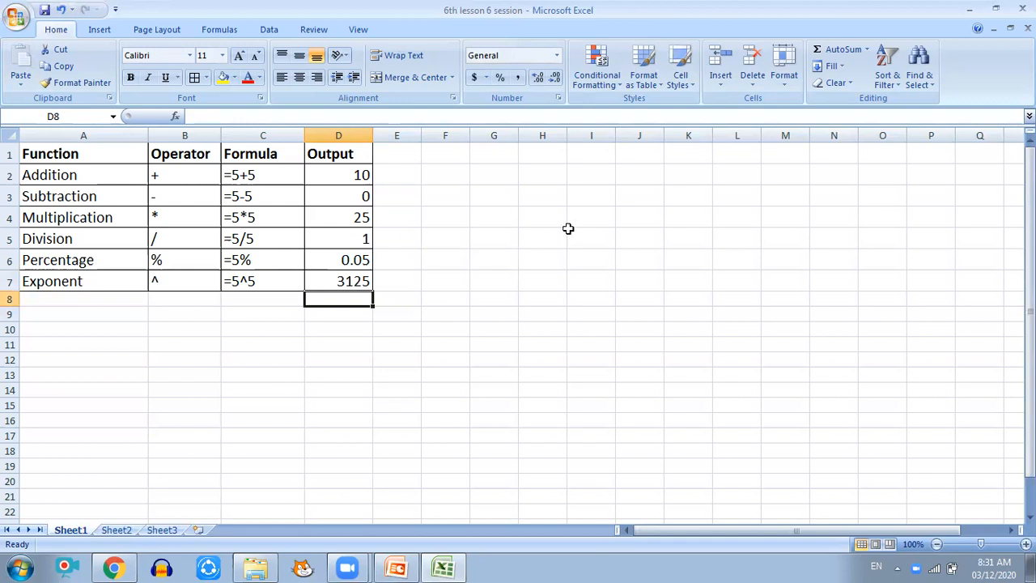
Enter the column headings Item, Rate, Qty and Total in cells G1 to J1.
{"action": "left_click", "coordinate": [494, 154]}
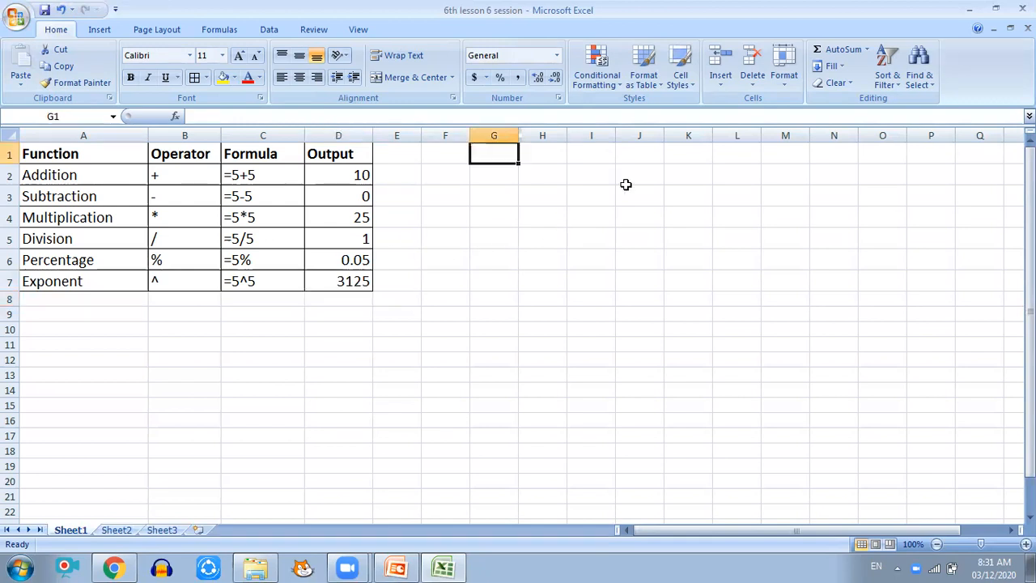
{"action": "type", "text": "Item"}
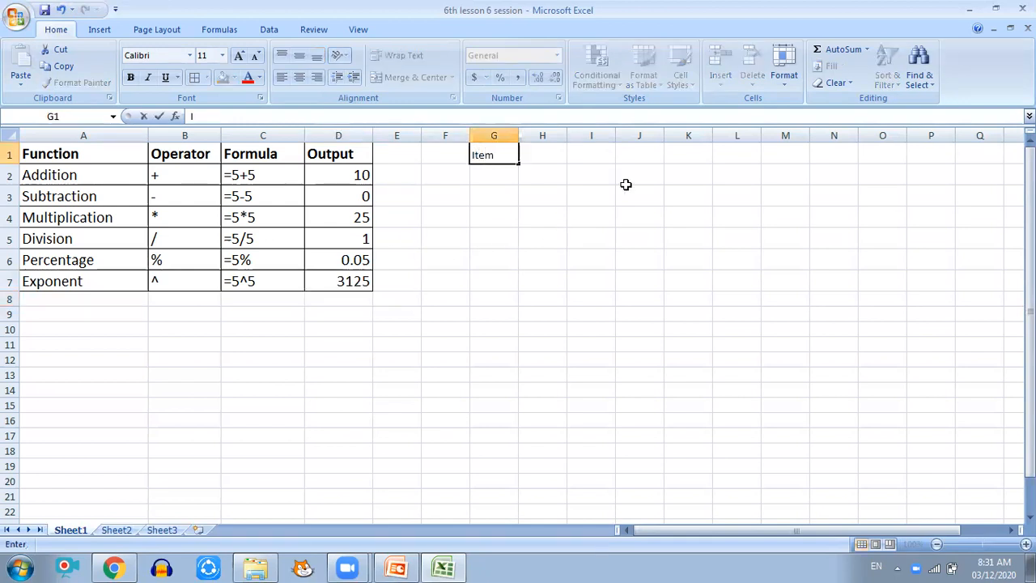
{"action": "left_click", "coordinate": [550, 157]}
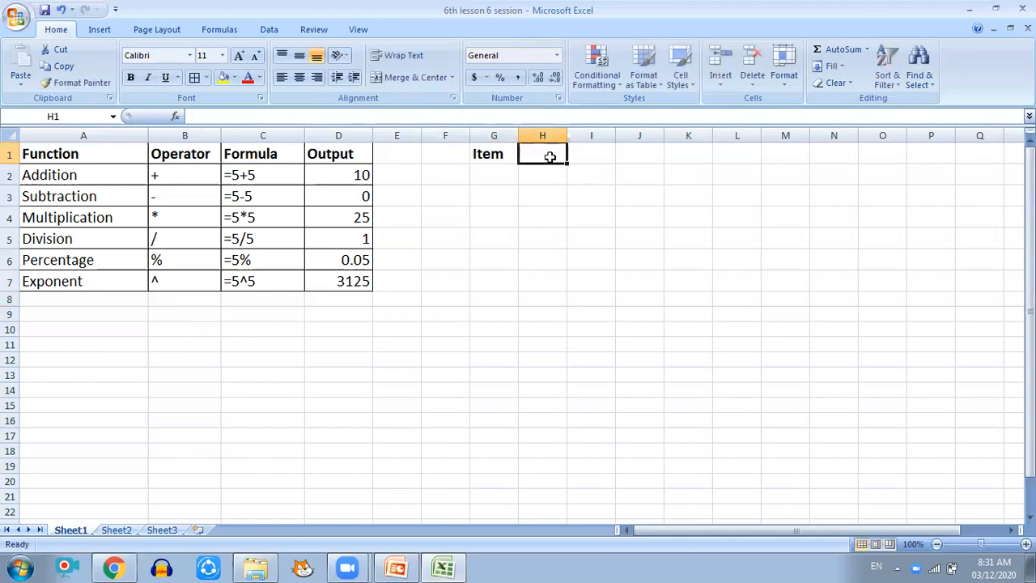
{"action": "type", "text": "Rate"}
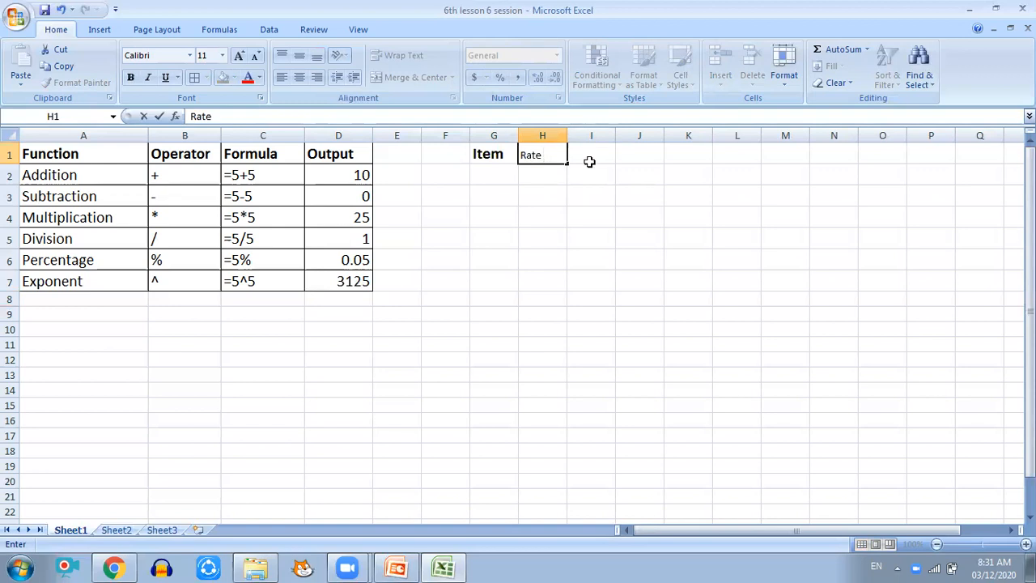
{"action": "left_click", "coordinate": [590, 157]}
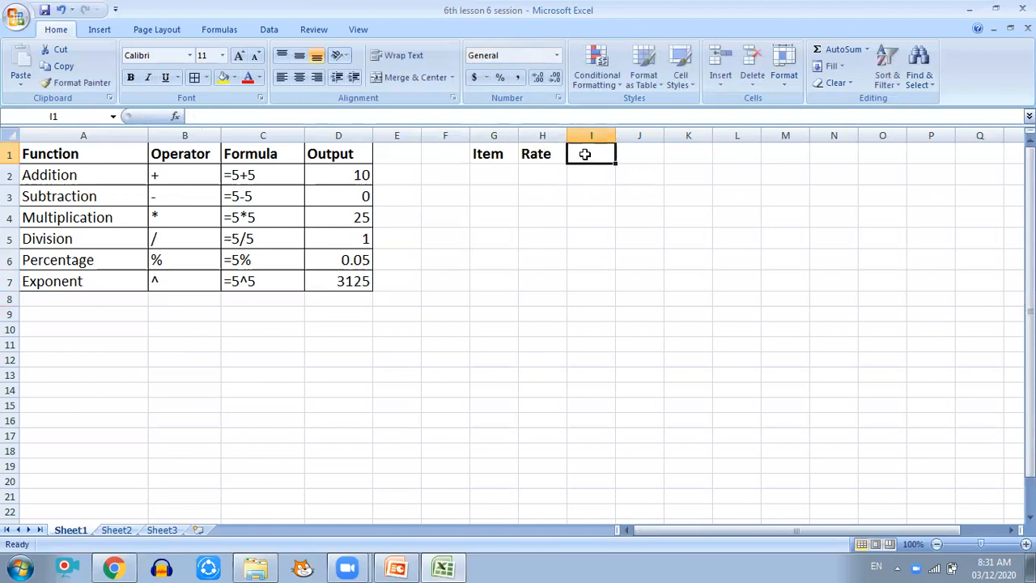
{"action": "type", "text": "Qty"}
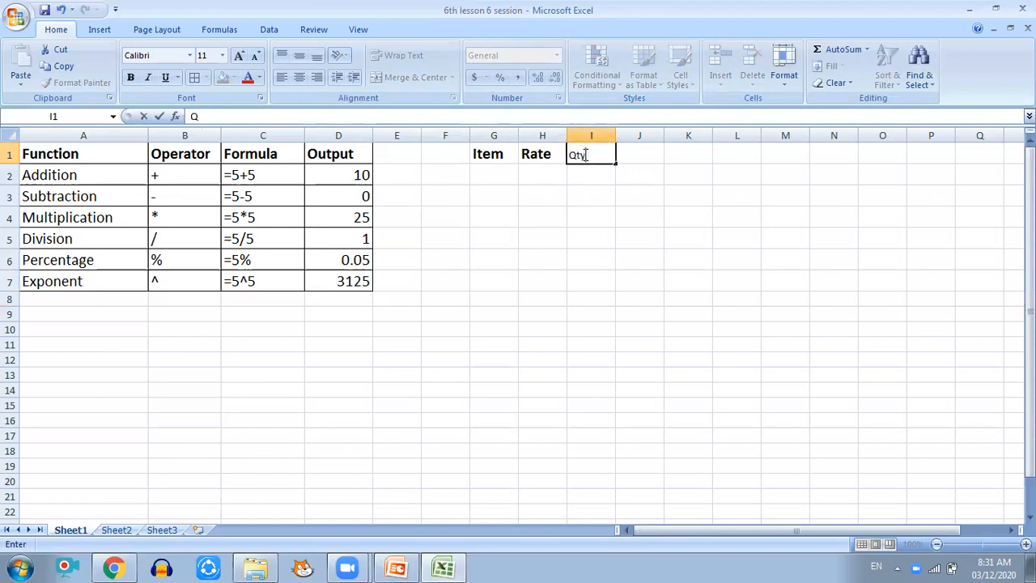
{"action": "key", "text": "Return"}
{"action": "left_click", "coordinate": [634, 153]}
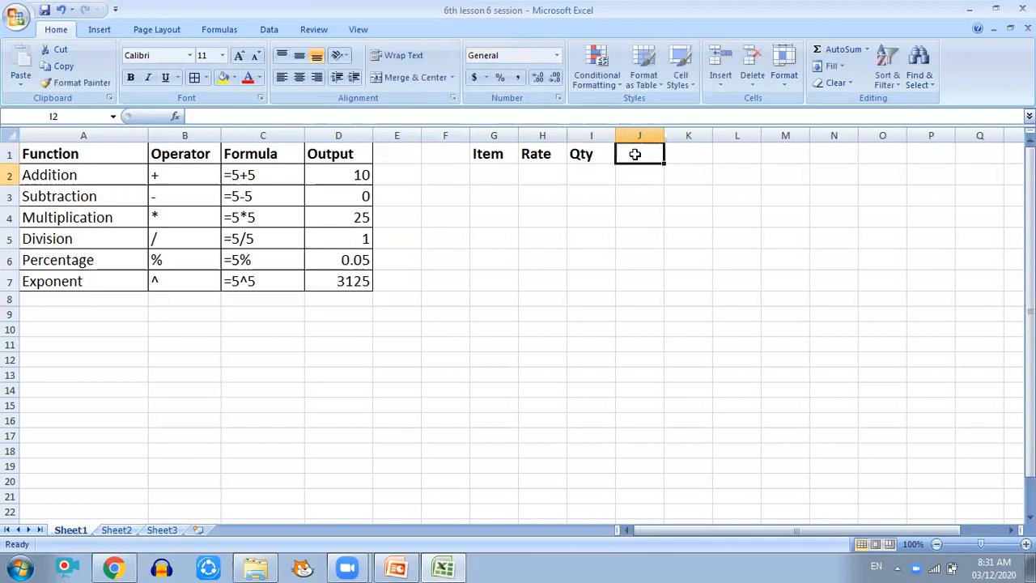
{"action": "type", "text": "Total"}
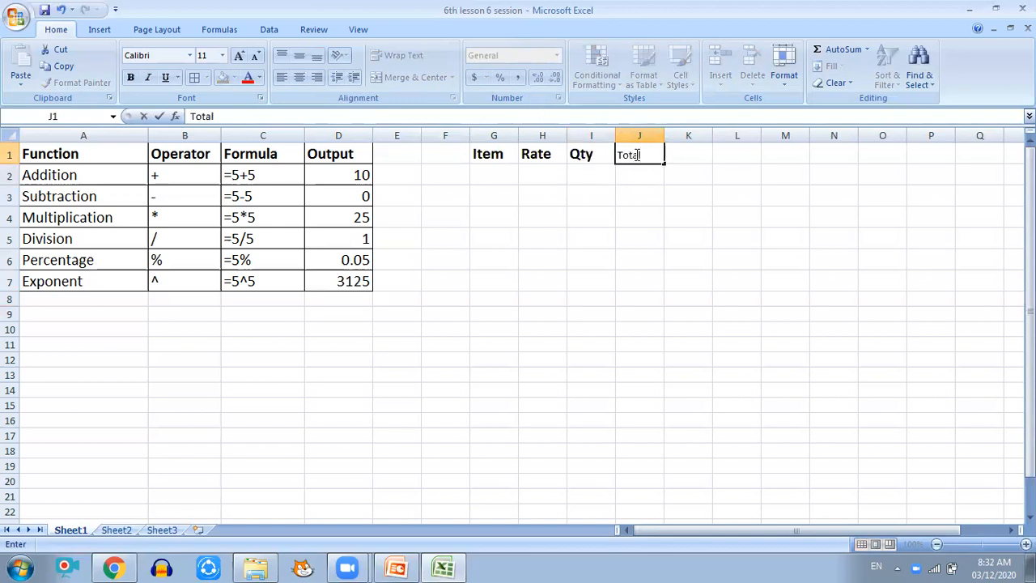
{"action": "key", "text": "Return"}
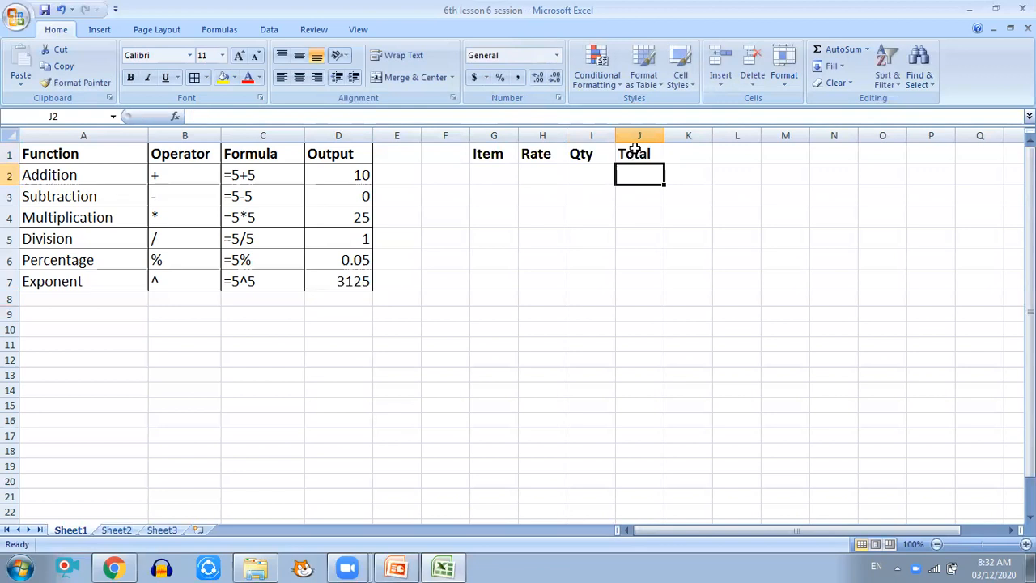
Fill in the first item row from G2 with Rice, a rate of 50 and a quantity of 100.
{"action": "left_click", "coordinate": [498, 179]}
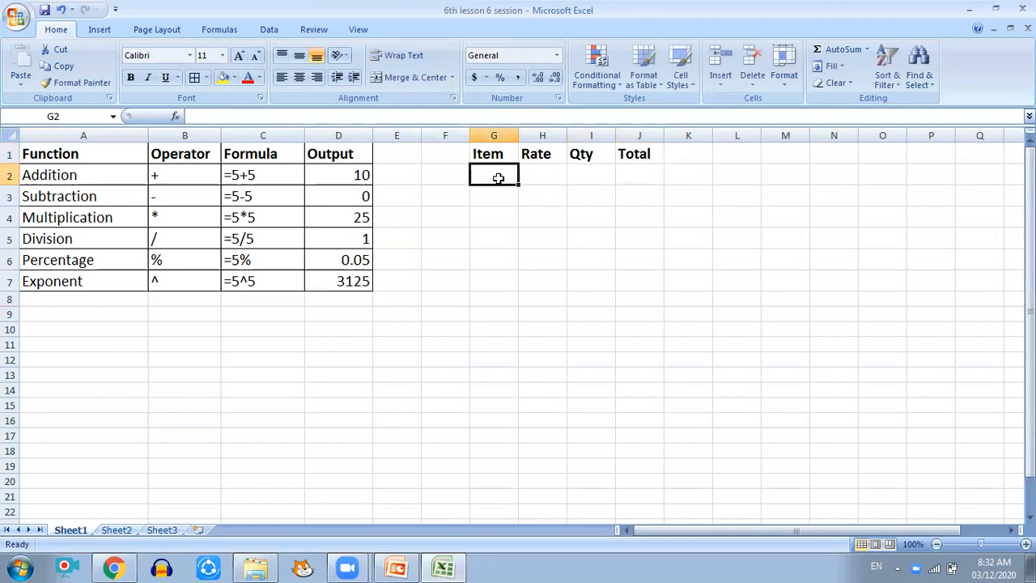
{"action": "type", "text": "Rice"}
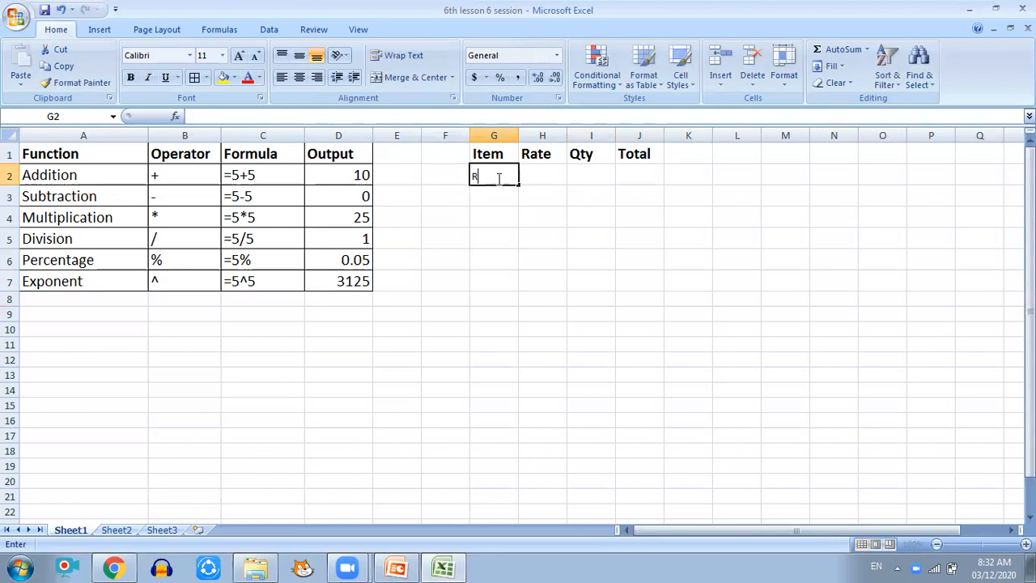
{"action": "left_click", "coordinate": [549, 177]}
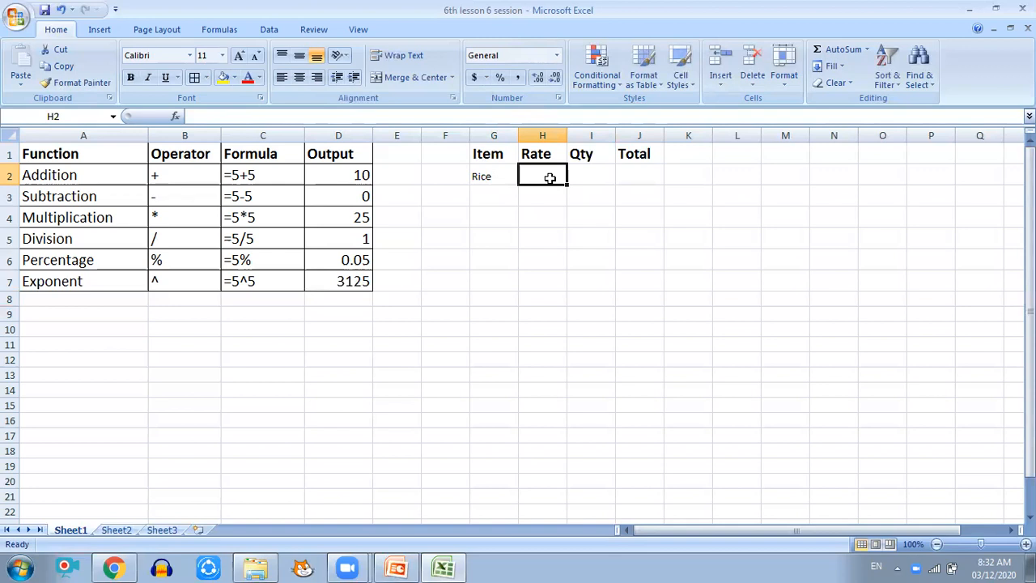
{"action": "type", "text": "50"}
{"action": "key", "text": "Tab"}
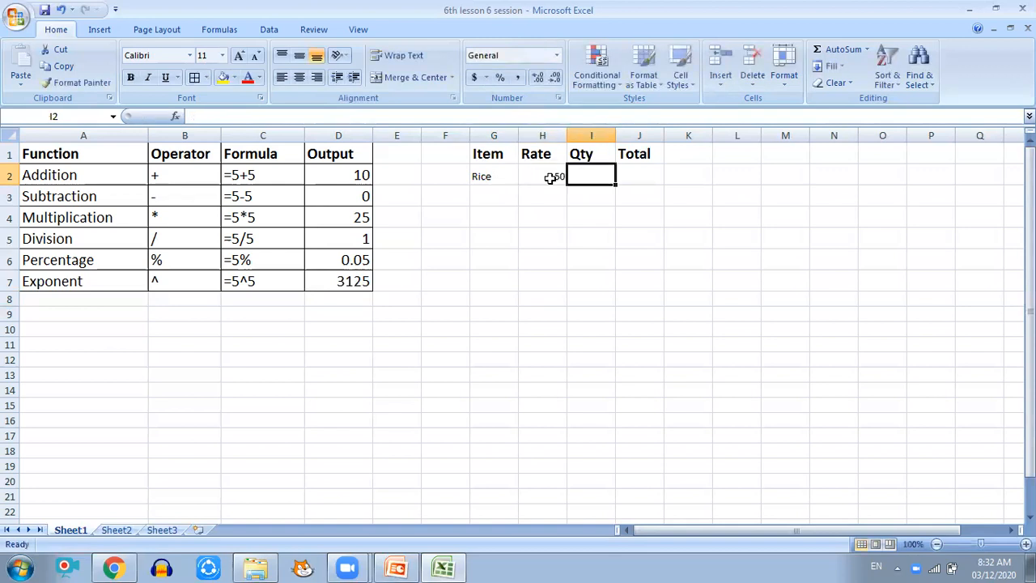
{"action": "type", "text": "100"}
Calculate the Rice total in J2 by multiplying its rate by its quantity with =H2*I2.
{"action": "left_click", "coordinate": [624, 174]}
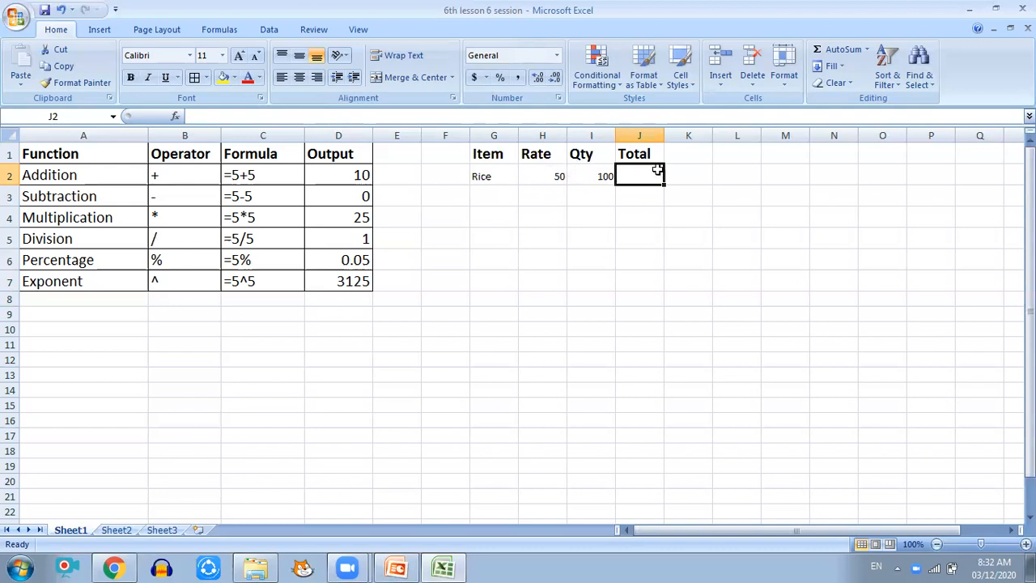
{"action": "type", "text": "="}
{"action": "left_click", "coordinate": [548, 177]}
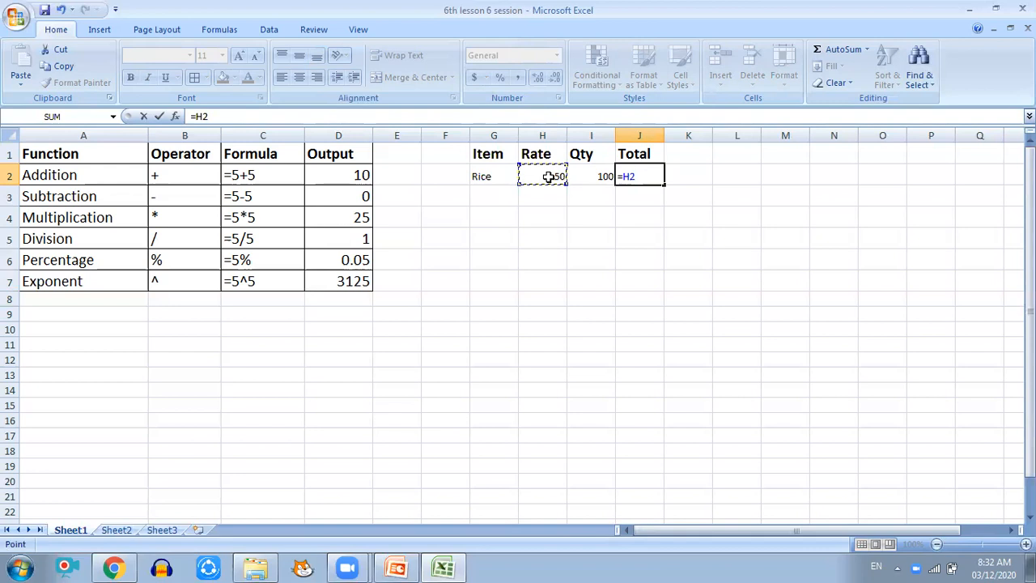
{"action": "type", "text": "*"}
{"action": "left_click", "coordinate": [590, 177]}
{"action": "key", "text": "Return"}
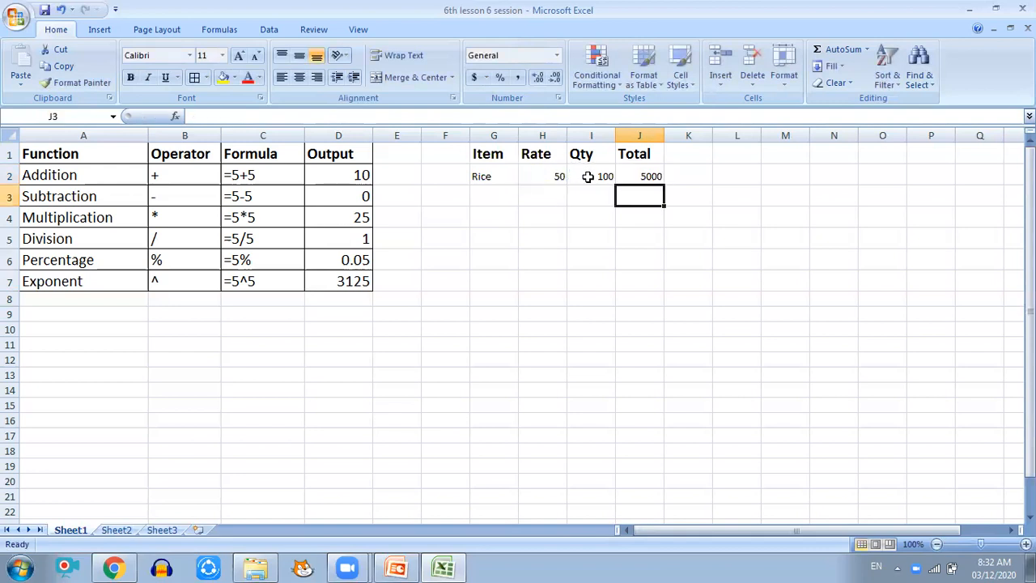
{"action": "left_click", "coordinate": [636, 171]}
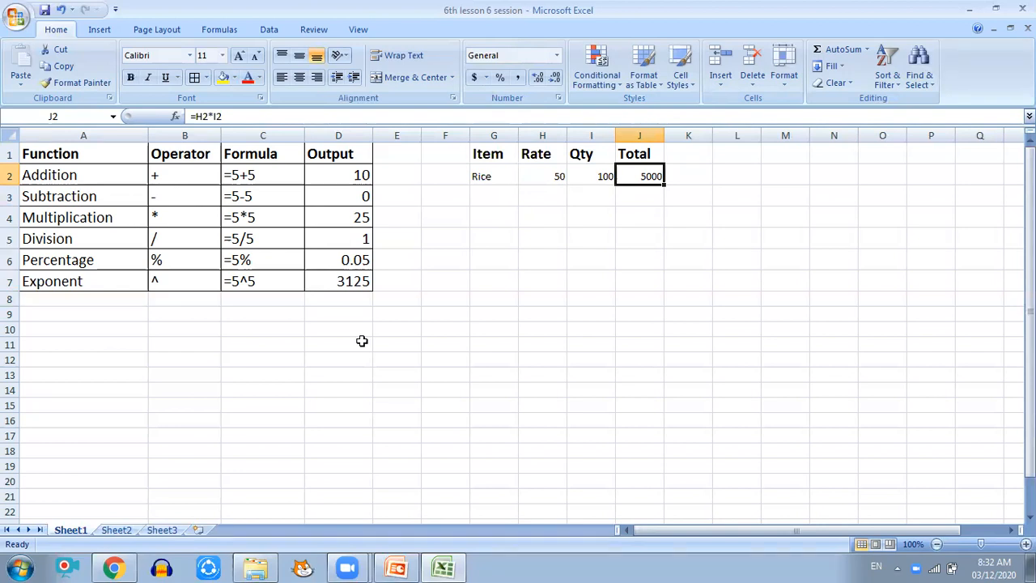
Start a second table in row 11 with the headings Name, Eng and Sci in E11 to G11.
{"action": "left_click", "coordinate": [404, 341]}
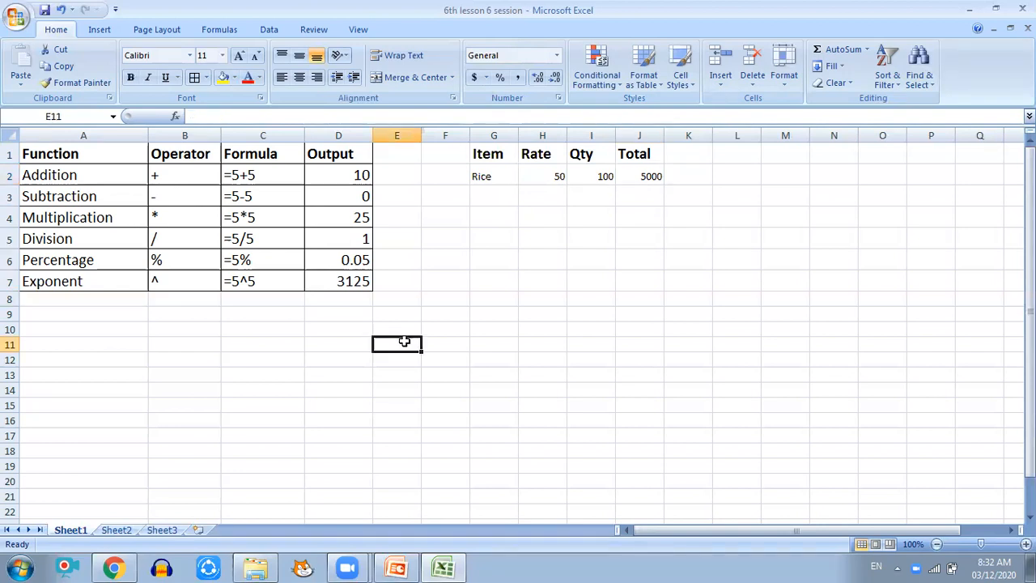
{"action": "type", "text": "Name"}
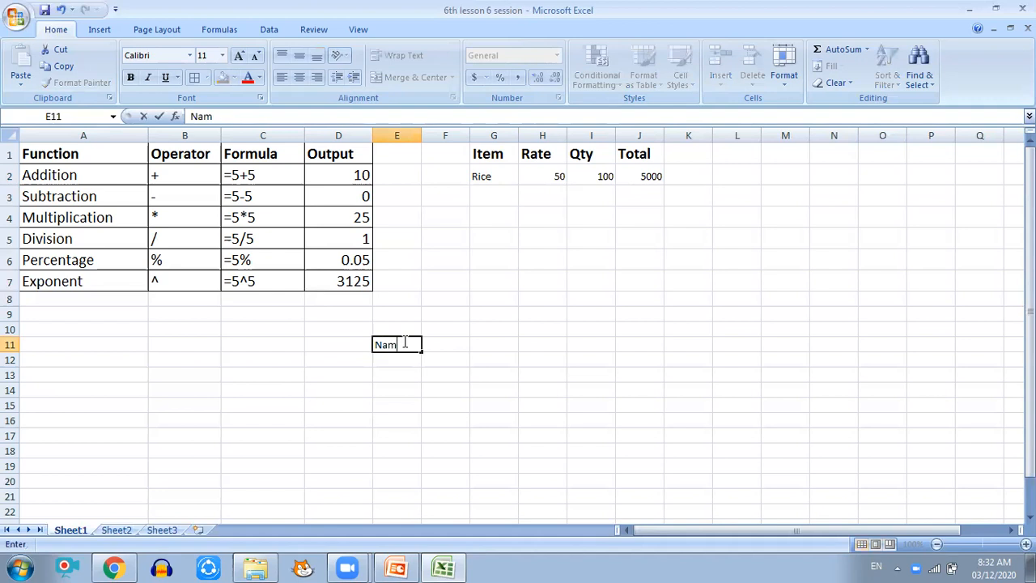
{"action": "left_click", "coordinate": [460, 344]}
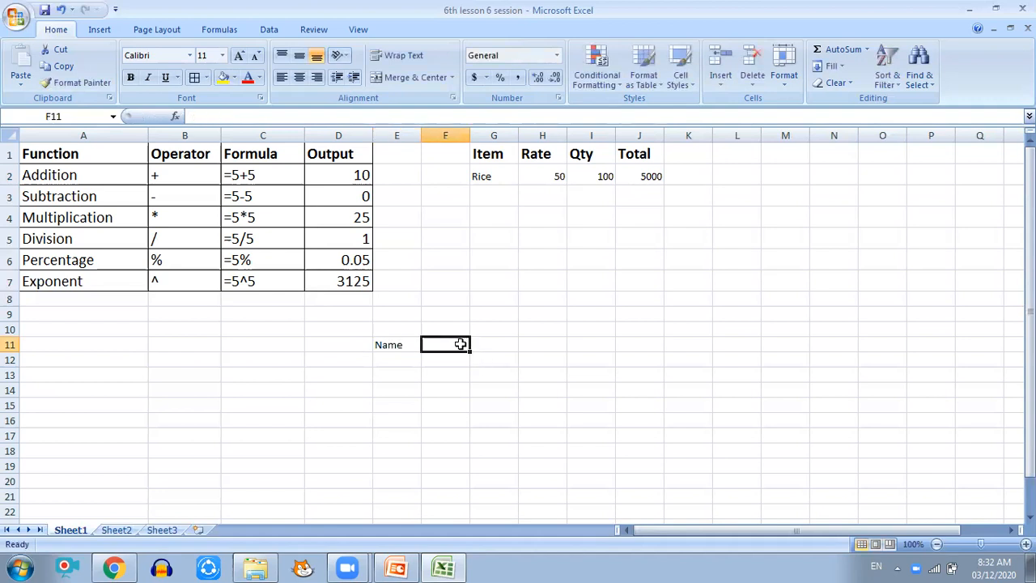
{"action": "type", "text": "Eng"}
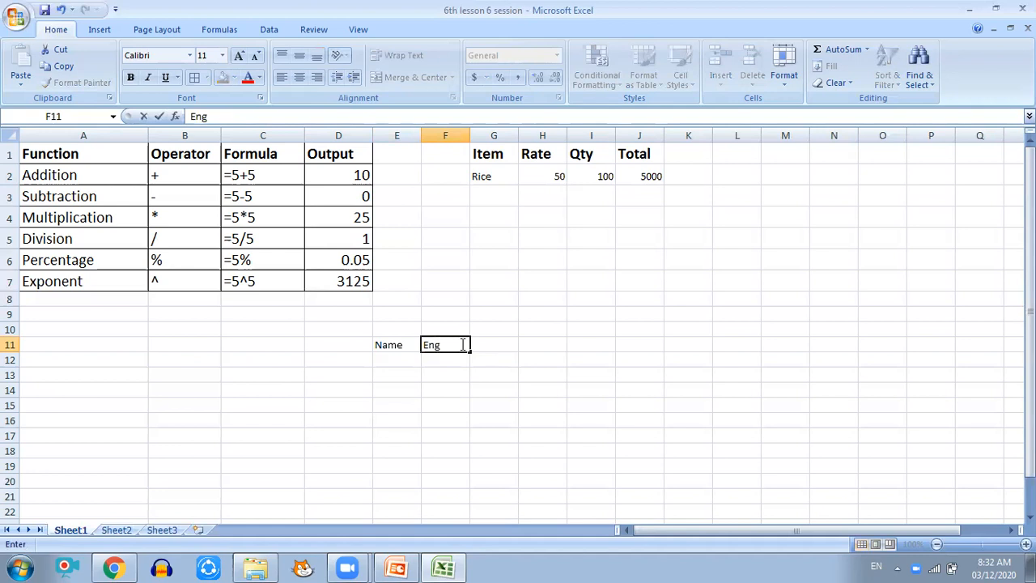
{"action": "key", "text": "Tab"}
{"action": "type", "text": "Sci"}
Increase the font size to 20 for the Name, Eng and Sci headings and the block of empty cells around and below them.
{"action": "left_click_drag", "start_coordinate": [374, 344], "coordinate": [566, 455]}
{"action": "left_click", "coordinate": [240, 64]}
{"action": "left_click", "coordinate": [239, 65]}
{"action": "left_click", "coordinate": [240, 64]}
{"action": "left_click", "coordinate": [239, 65]}
{"action": "left_click", "coordinate": [240, 65]}
{"action": "left_click", "coordinate": [453, 270]}
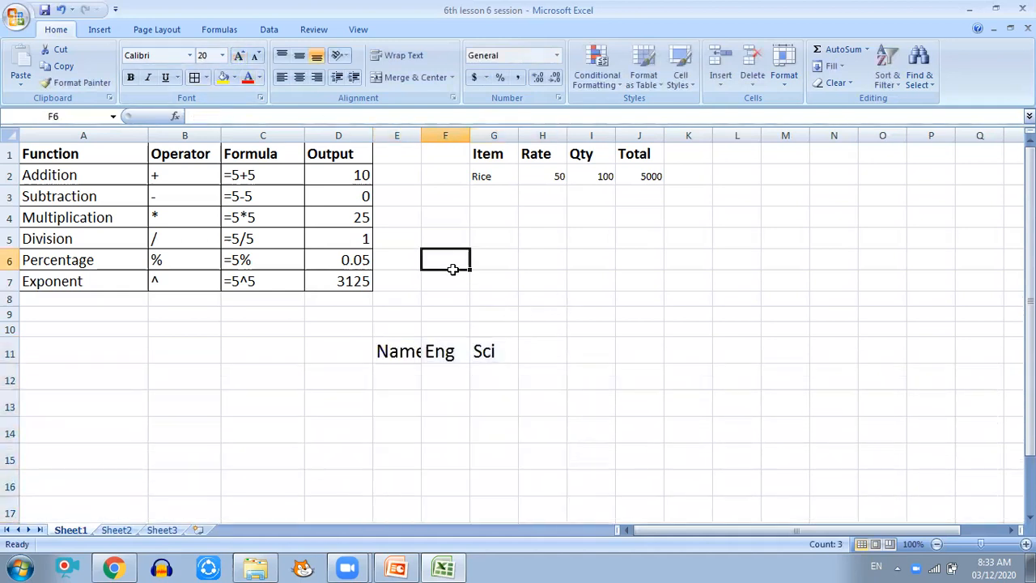
Widen columns E to G and make the Name, Eng and Sci headings in row 11 bold.
{"action": "left_click_drag", "start_coordinate": [421, 136], "coordinate": [579, 140]}
{"action": "left_click_drag", "start_coordinate": [407, 352], "coordinate": [531, 350]}
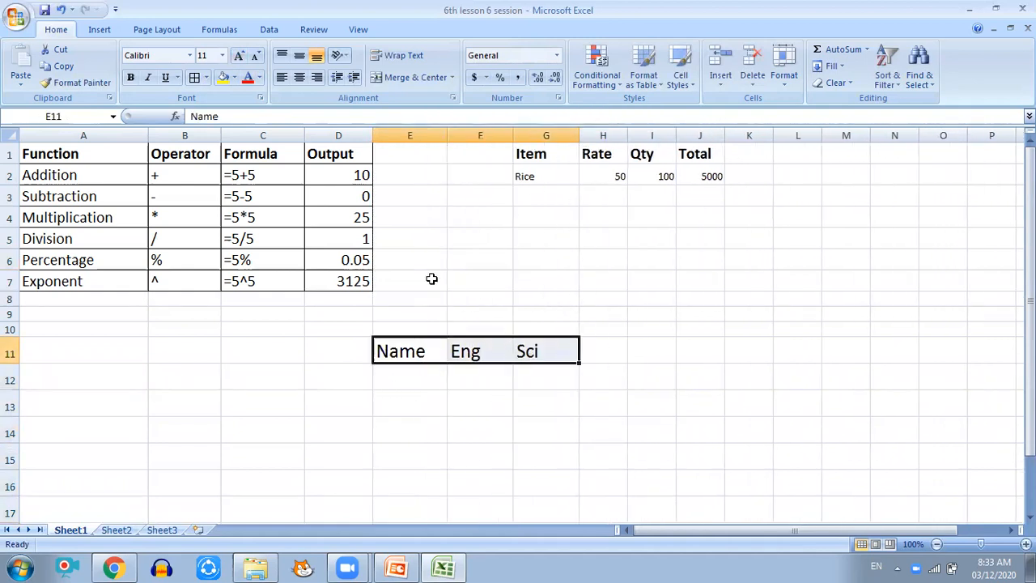
{"action": "left_click", "coordinate": [132, 79]}
Fill in the first student row in row 12 with the student's name, an Eng mark of 50 and a Sci mark of 60.
{"action": "left_click", "coordinate": [405, 376]}
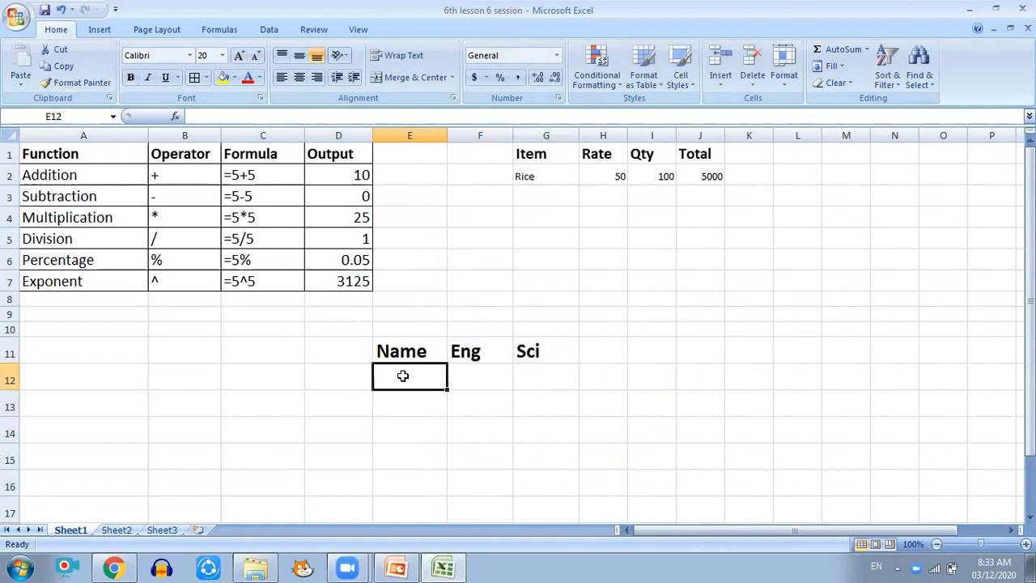
{"action": "type", "text": "Ramu"}
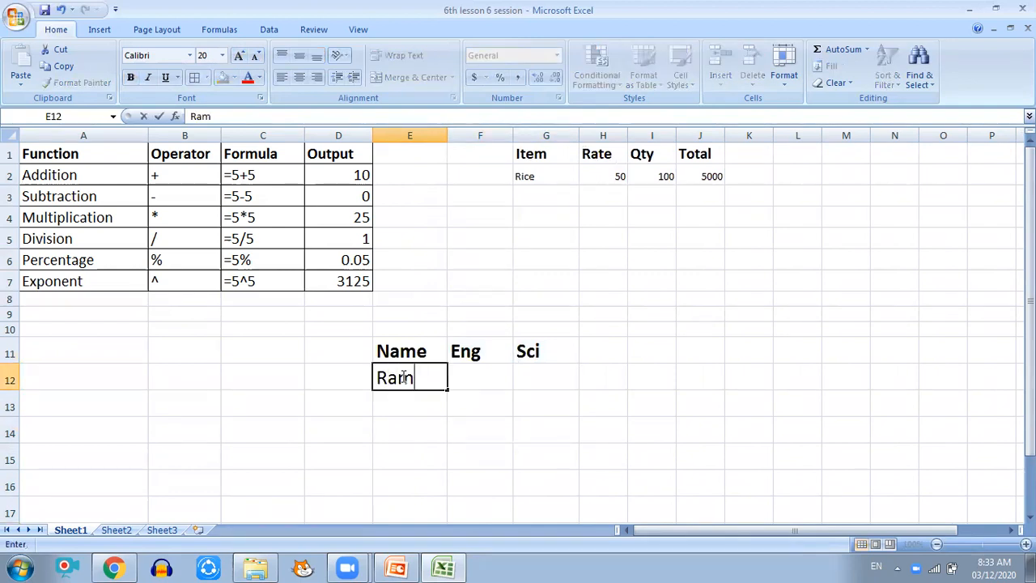
{"action": "left_click", "coordinate": [485, 377]}
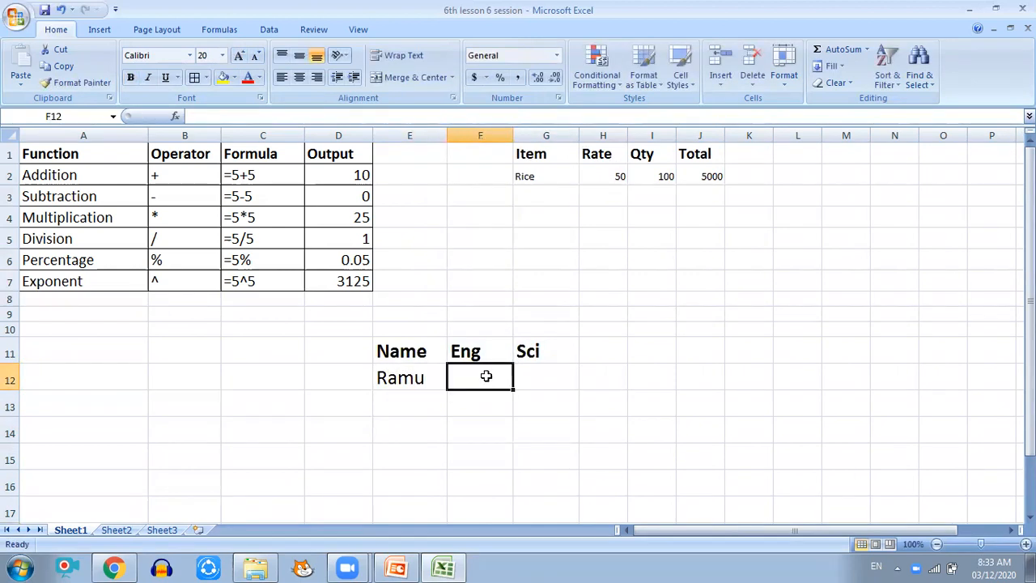
{"action": "type", "text": "50"}
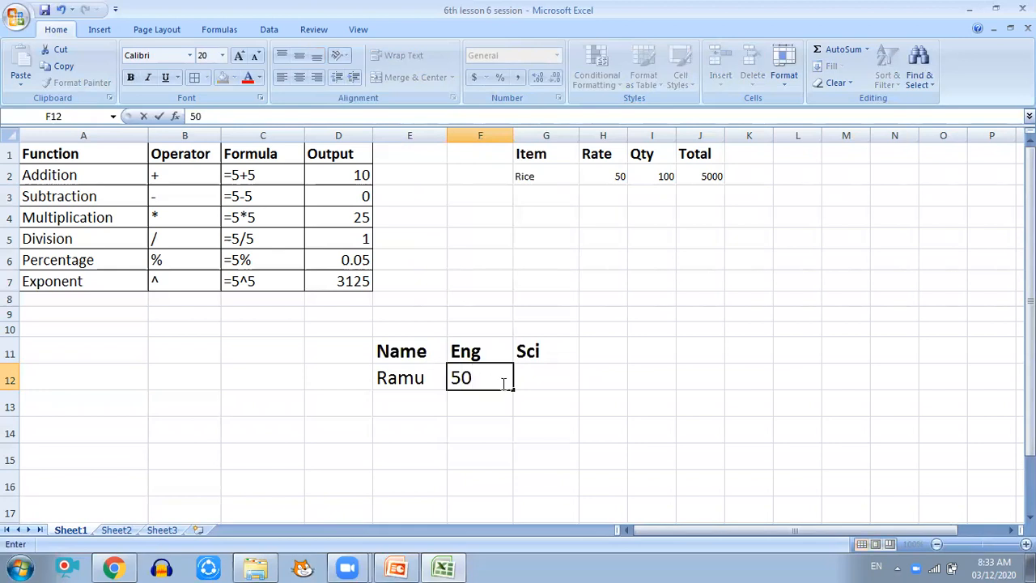
{"action": "left_click", "coordinate": [529, 365]}
{"action": "type", "text": "60"}
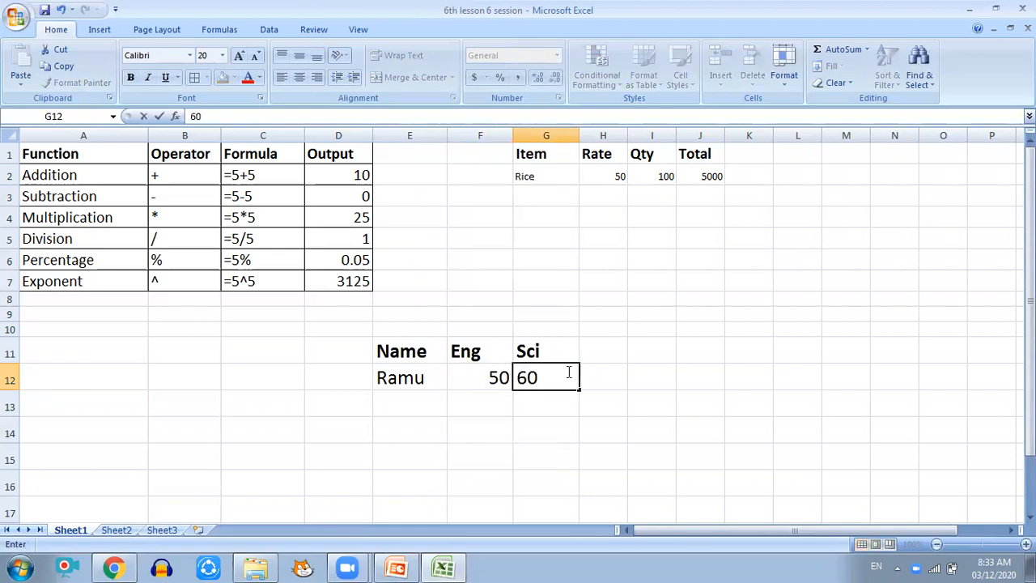
Add a bold Total heading in H11, beside the Sci heading.
{"action": "left_click", "coordinate": [603, 350]}
{"action": "type", "text": "Total"}
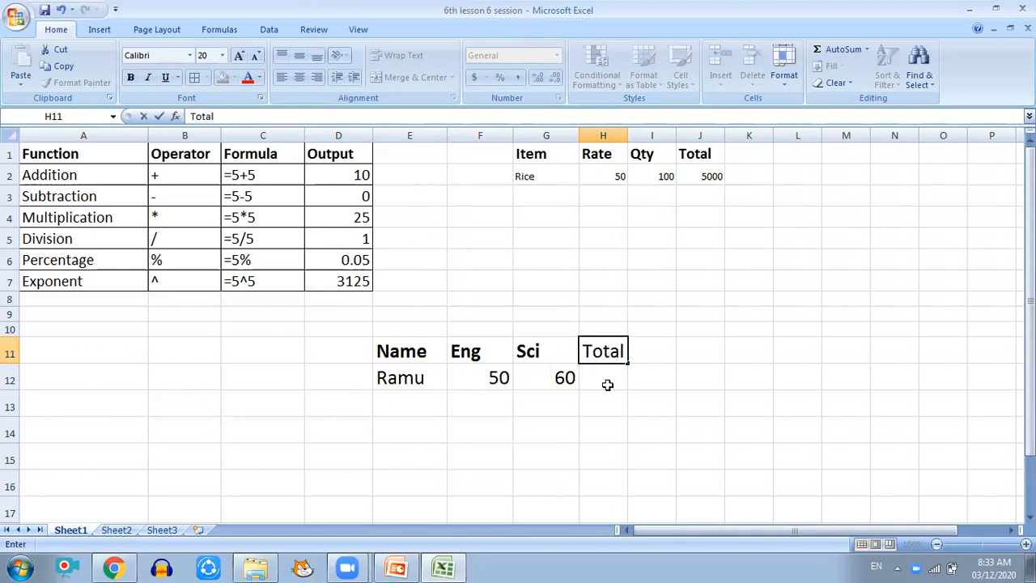
{"action": "left_click", "coordinate": [607, 382]}
{"action": "left_click", "coordinate": [590, 340]}
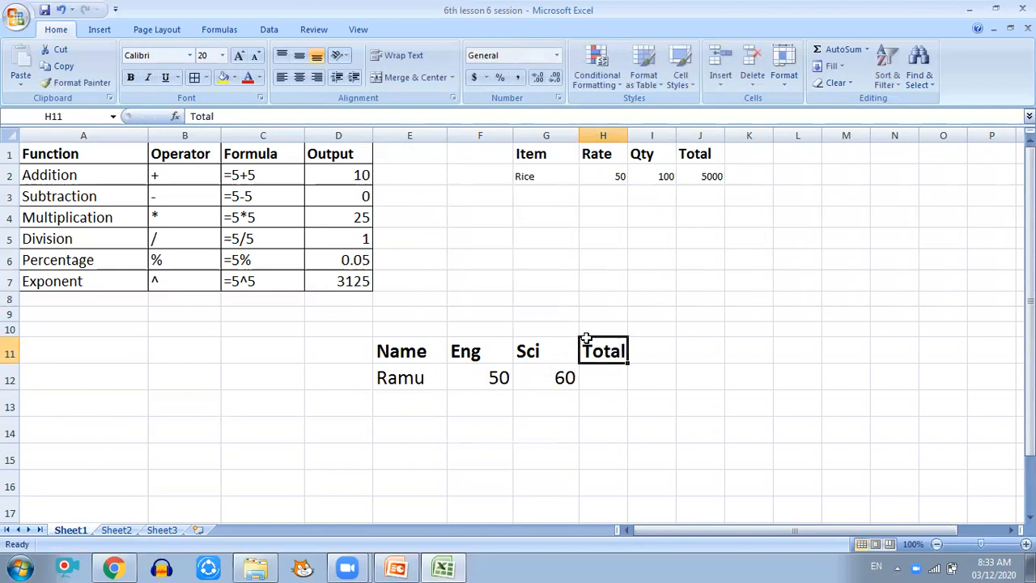
Calculate the student's total in H12 from the literal marks with =50+60.
{"action": "left_click", "coordinate": [603, 377]}
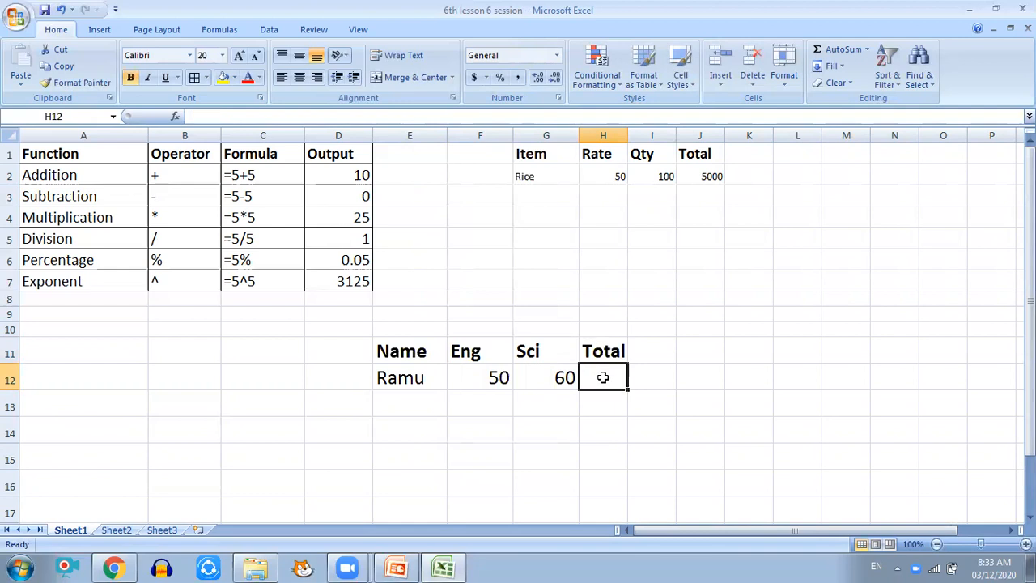
{"action": "type", "text": "="}
{"action": "type", "text": "50+6"}
{"action": "type", "text": "0"}
{"action": "key", "text": "Return"}
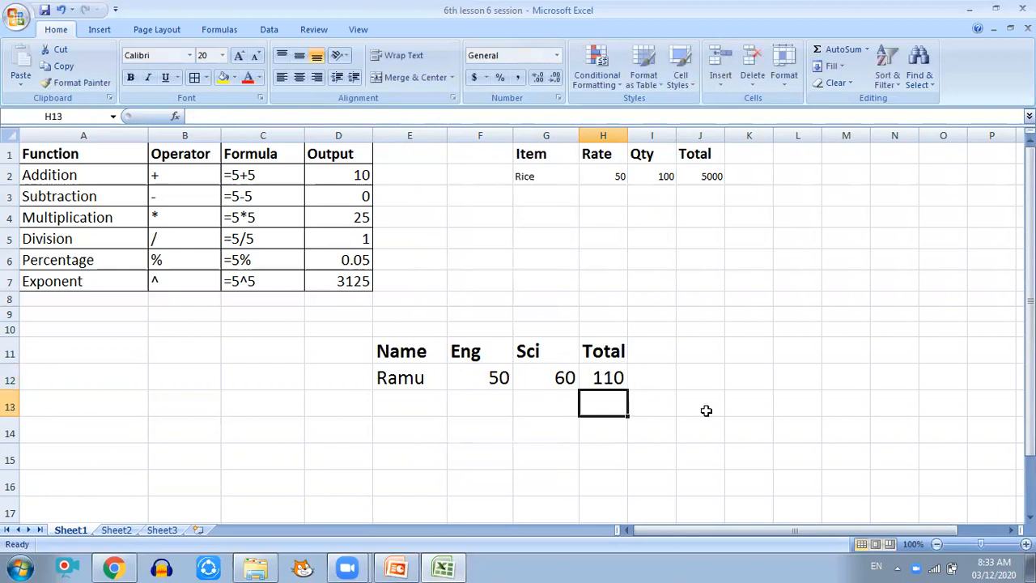
Replace the total in H12 with a cell-reference formula that adds the Eng and Sci marks, =F12+G12.
{"action": "left_click", "coordinate": [610, 378]}
{"action": "type", "text": "="}
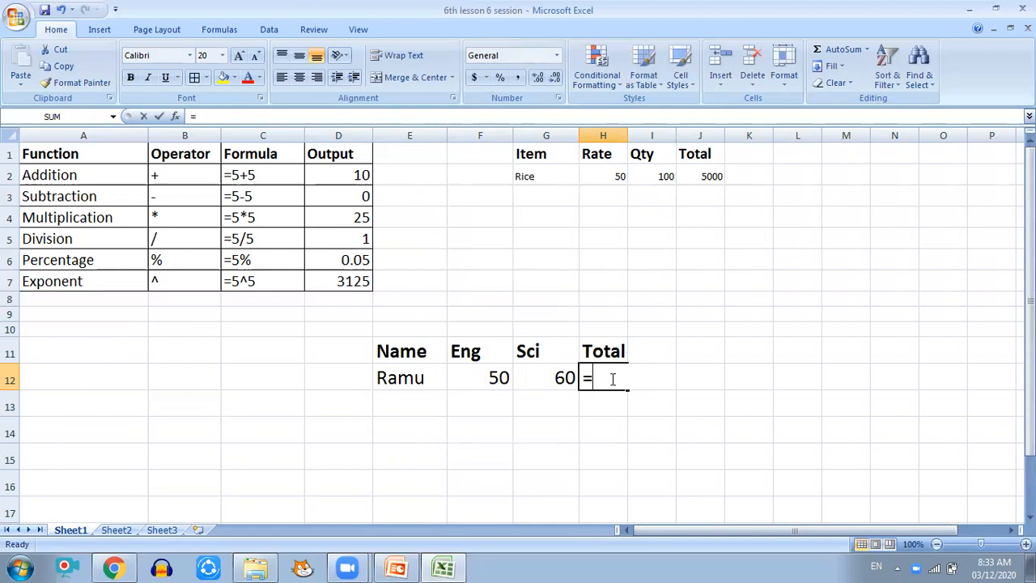
{"action": "left_click", "coordinate": [481, 373]}
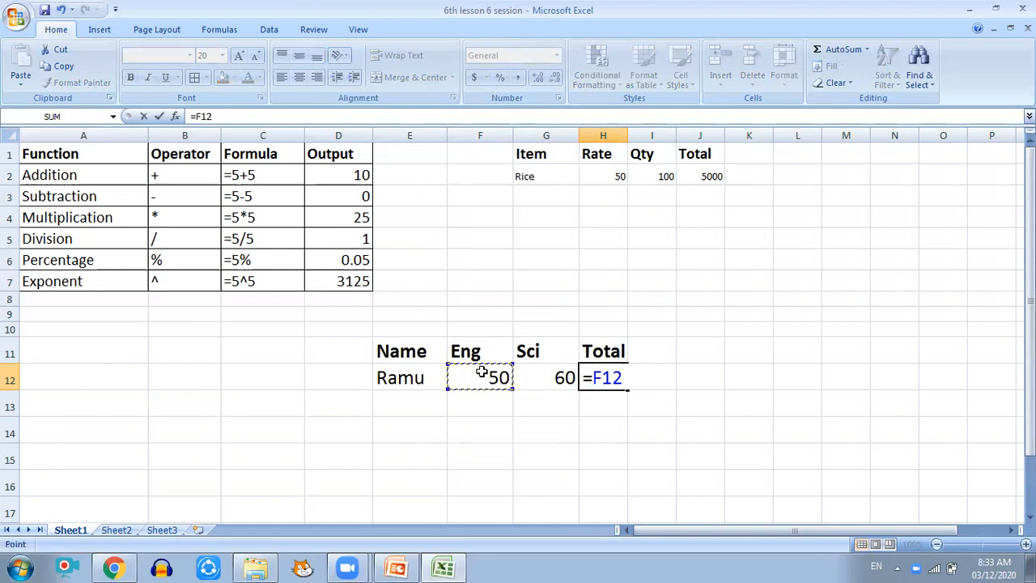
{"action": "type", "text": "+"}
{"action": "left_click", "coordinate": [539, 374]}
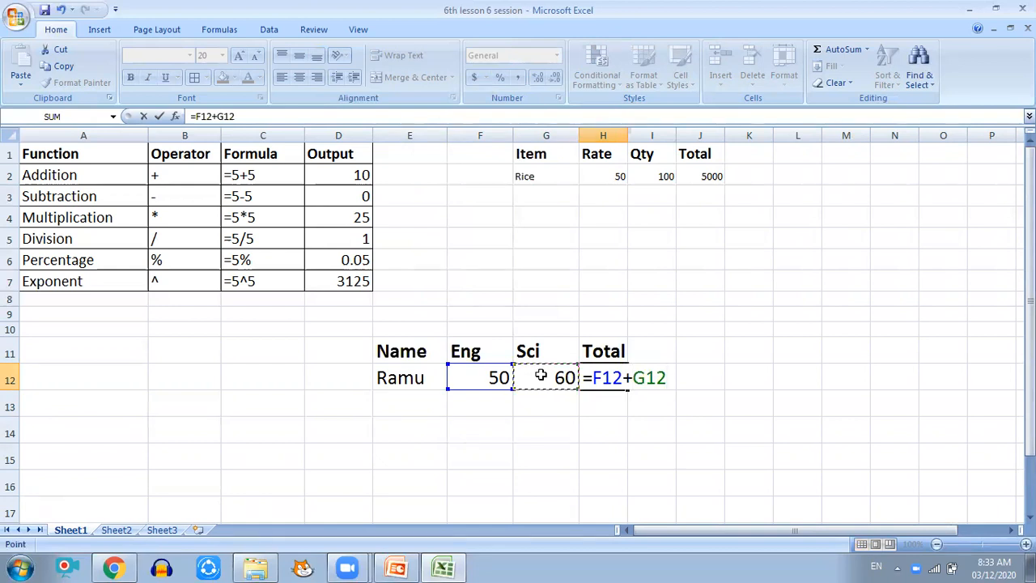
{"action": "key", "text": "Return"}
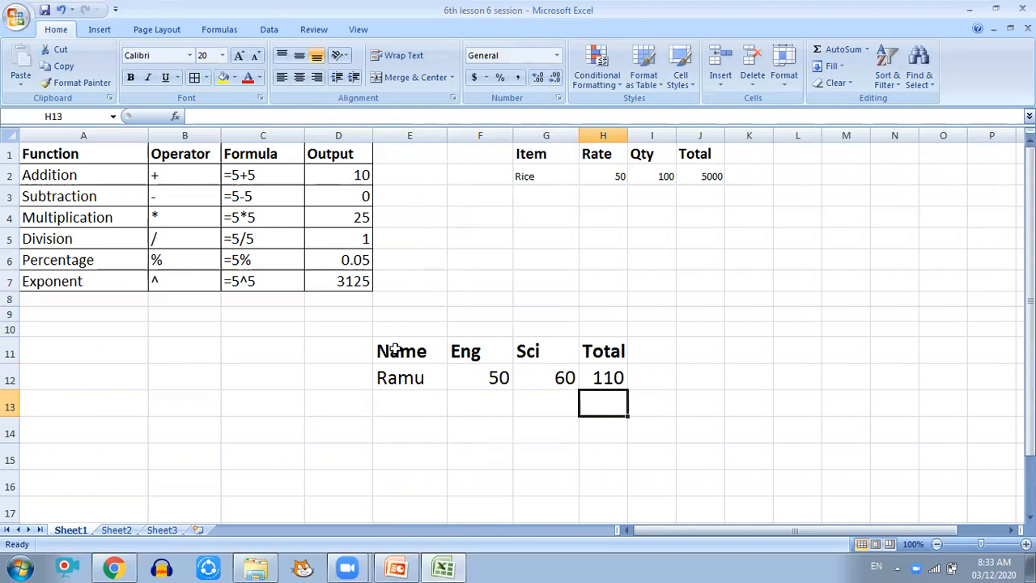
{"action": "left_click_drag", "start_coordinate": [81, 154], "coordinate": [283, 281]}
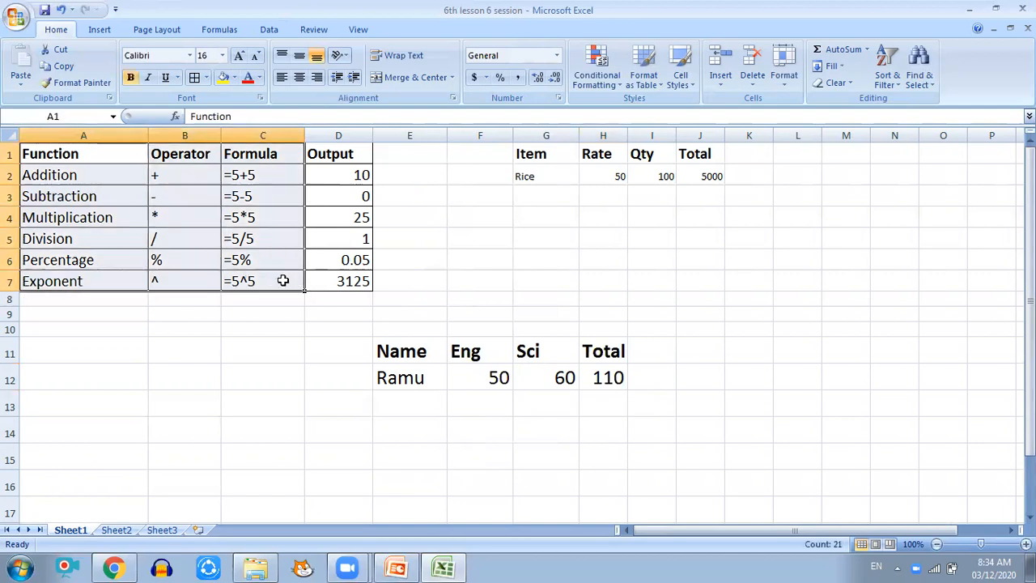
{"action": "left_click_drag", "start_coordinate": [99, 149], "coordinate": [324, 281]}
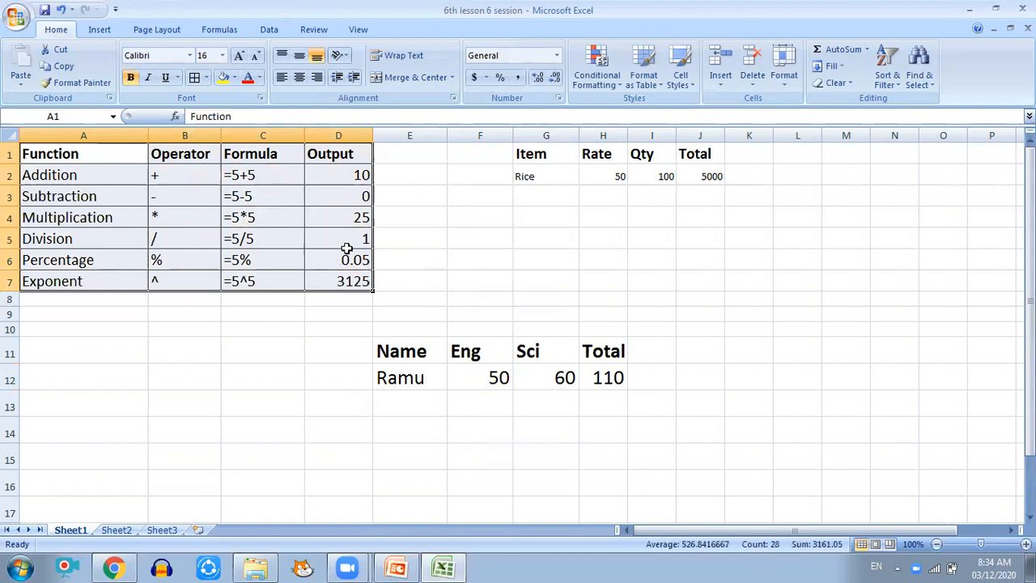
{"action": "left_click_drag", "start_coordinate": [534, 151], "coordinate": [700, 182]}
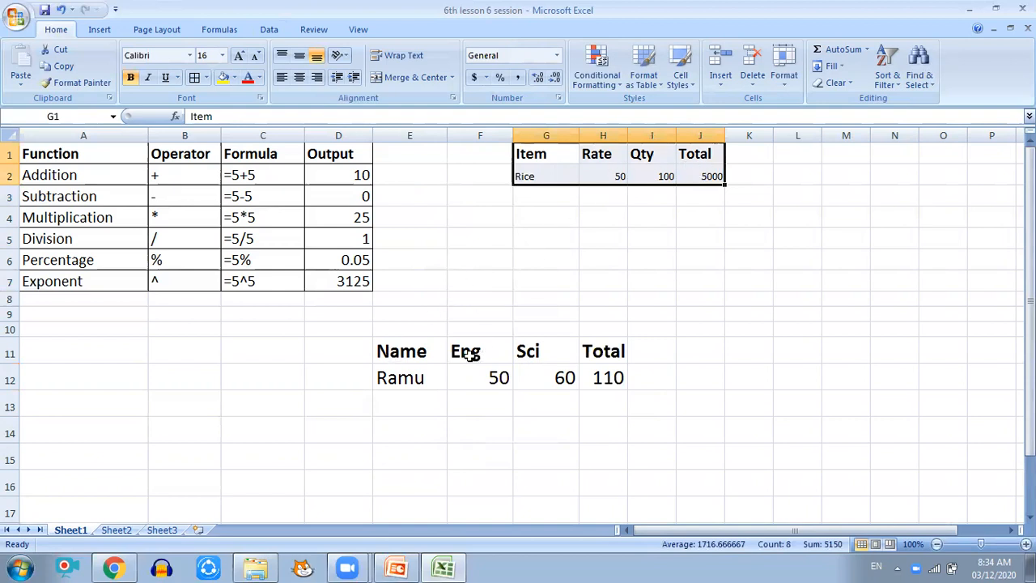
{"action": "left_click_drag", "start_coordinate": [410, 344], "coordinate": [606, 377]}
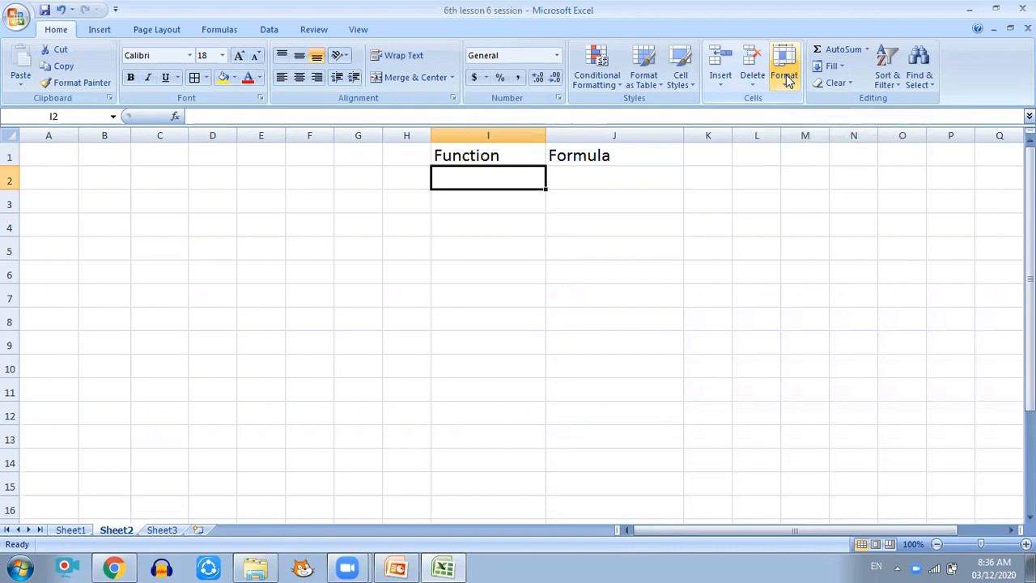
List Equal to and Greater than under the Function heading, in I2 and I3 of Sheet2.
{"action": "type", "text": "E"}
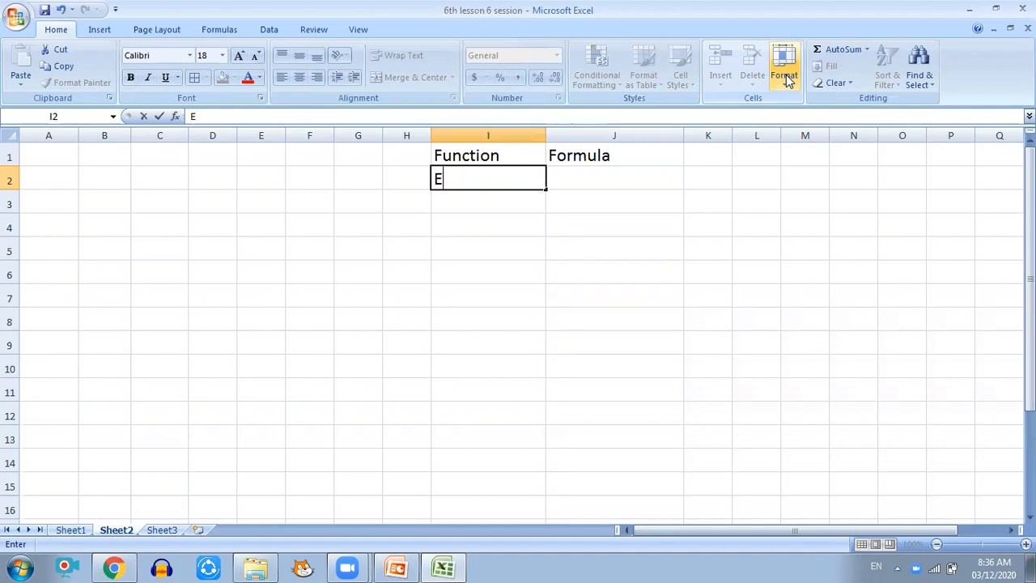
{"action": "type", "text": "qual to"}
{"action": "key", "text": "Return"}
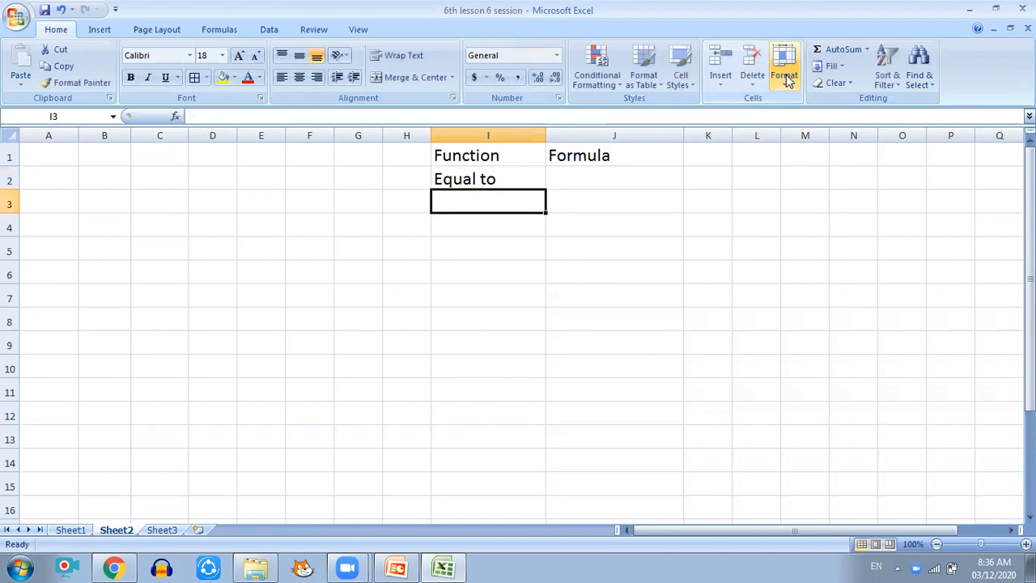
{"action": "type", "text": "Gre"}
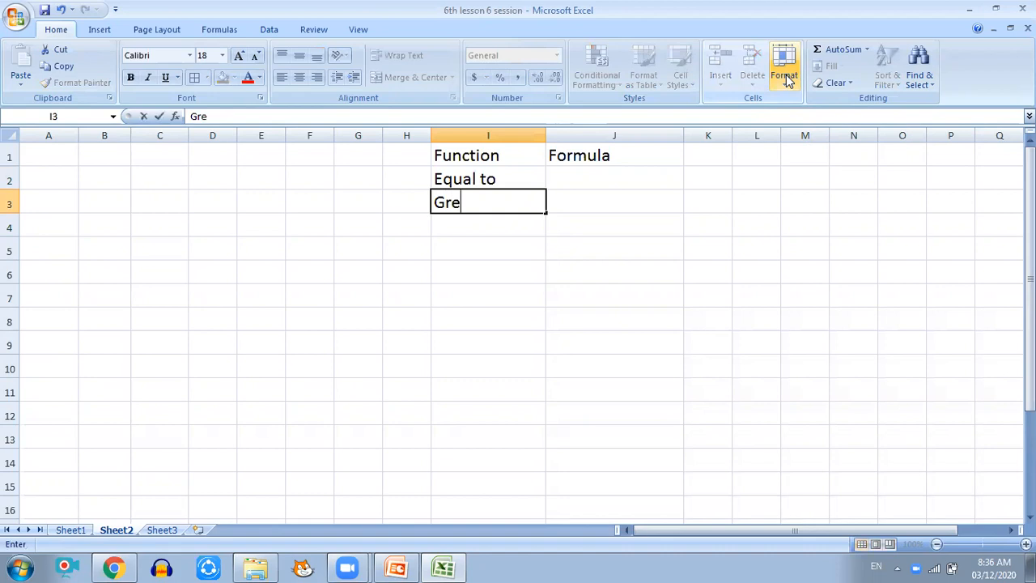
{"action": "type", "text": "ater than"}
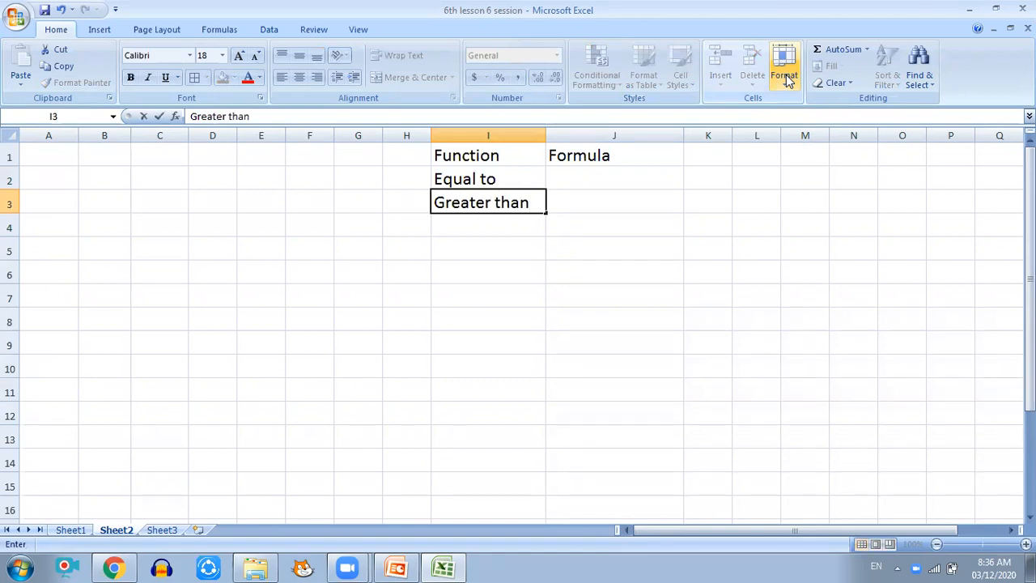
{"action": "key", "text": "Return"}
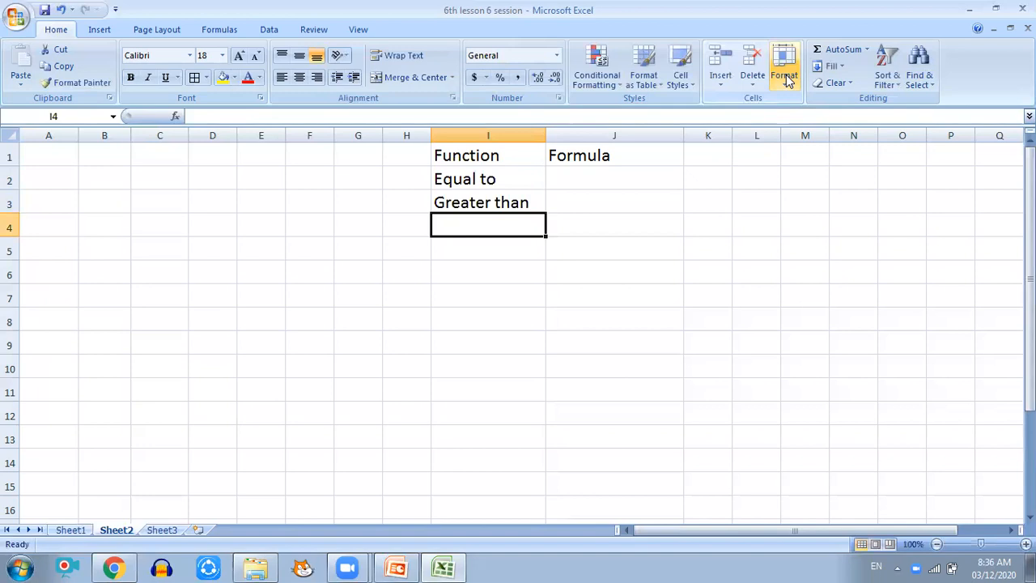
Replace the Formula heading in J1 with operators.
{"action": "left_click", "coordinate": [609, 158]}
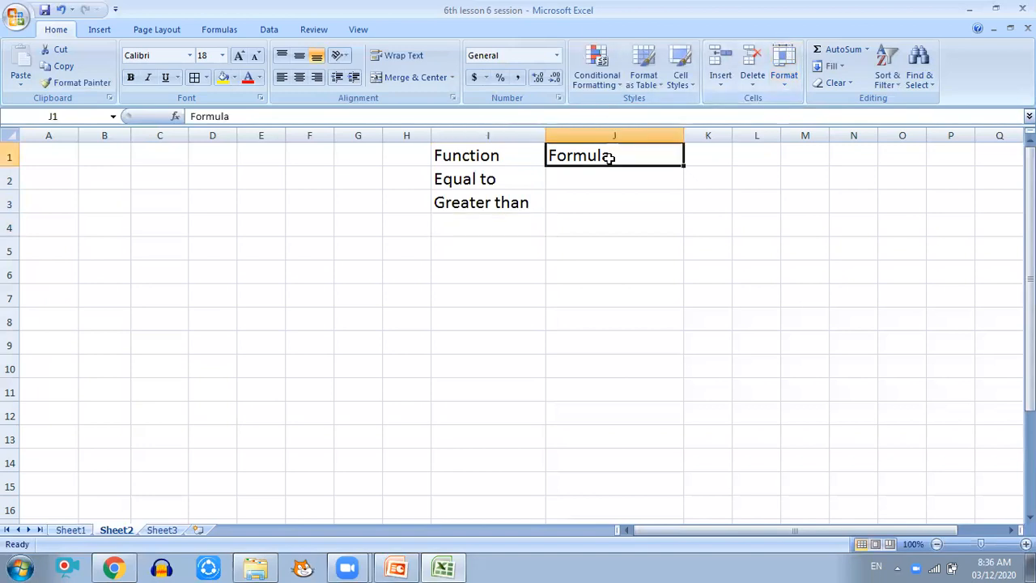
{"action": "type", "text": "operators"}
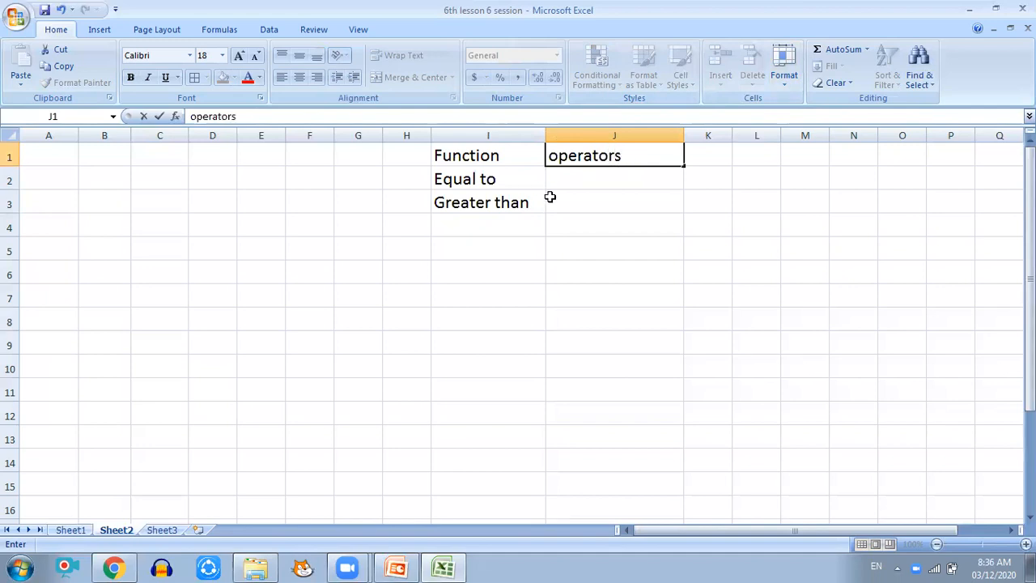
{"action": "left_click", "coordinate": [550, 196]}
Make the Function and operators headings in I1:J1 bold and increase their font size to 20.
{"action": "left_click_drag", "start_coordinate": [469, 153], "coordinate": [567, 154]}
{"action": "key", "text": "ctrl+b"}
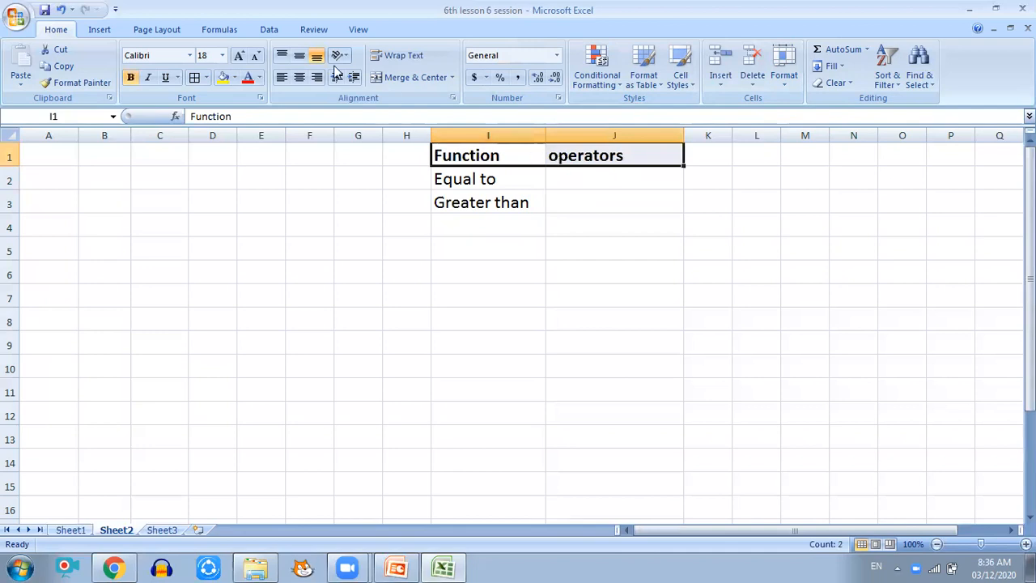
{"action": "left_click", "coordinate": [239, 55]}
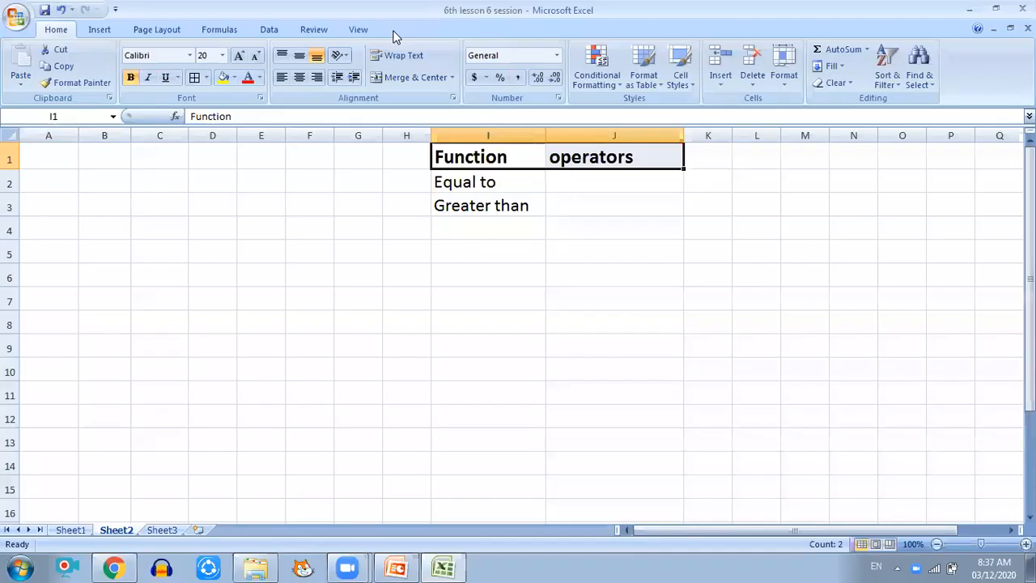
Enter less than in I4 as the third comparison in the Function column.
{"action": "left_click", "coordinate": [467, 228]}
{"action": "type", "text": "l"}
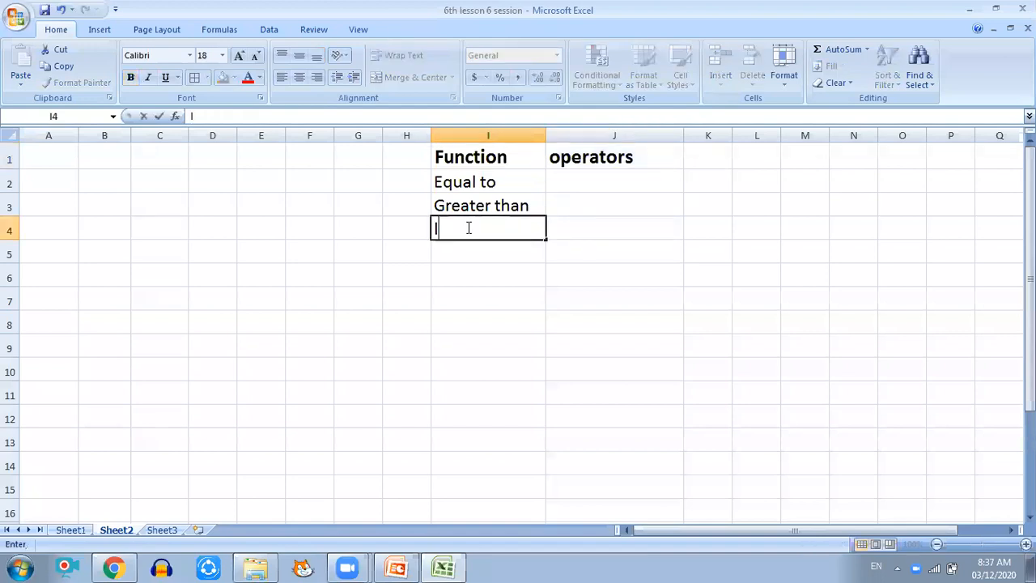
{"action": "type", "text": "ess than"}
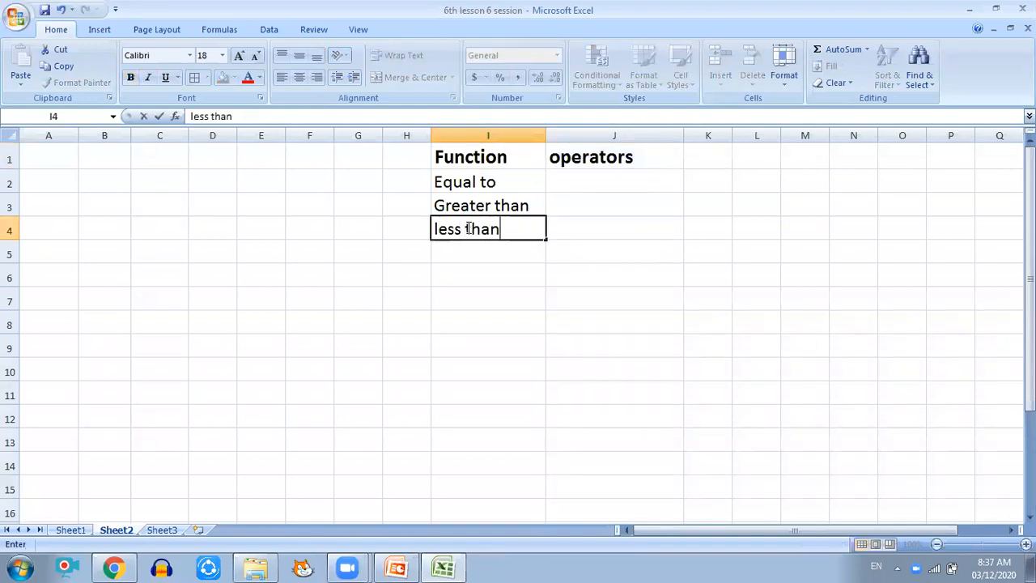
{"action": "left_click", "coordinate": [482, 263]}
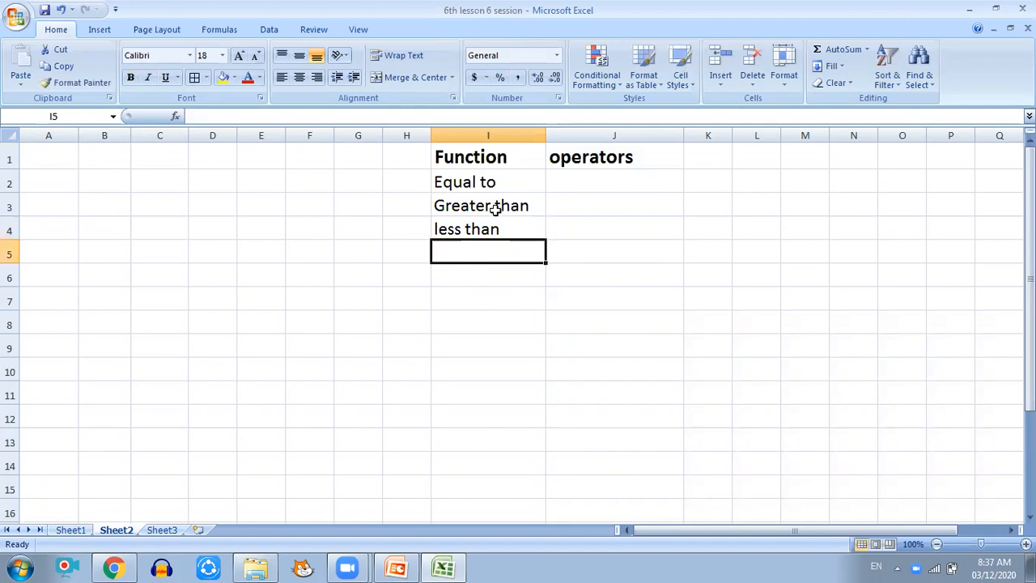
Copy Greater than from I3 to I5 and extend the copy to read Greater than or equal to.
{"action": "left_click", "coordinate": [496, 208]}
{"action": "key", "text": "ctrl+c"}
{"action": "left_click", "coordinate": [486, 252]}
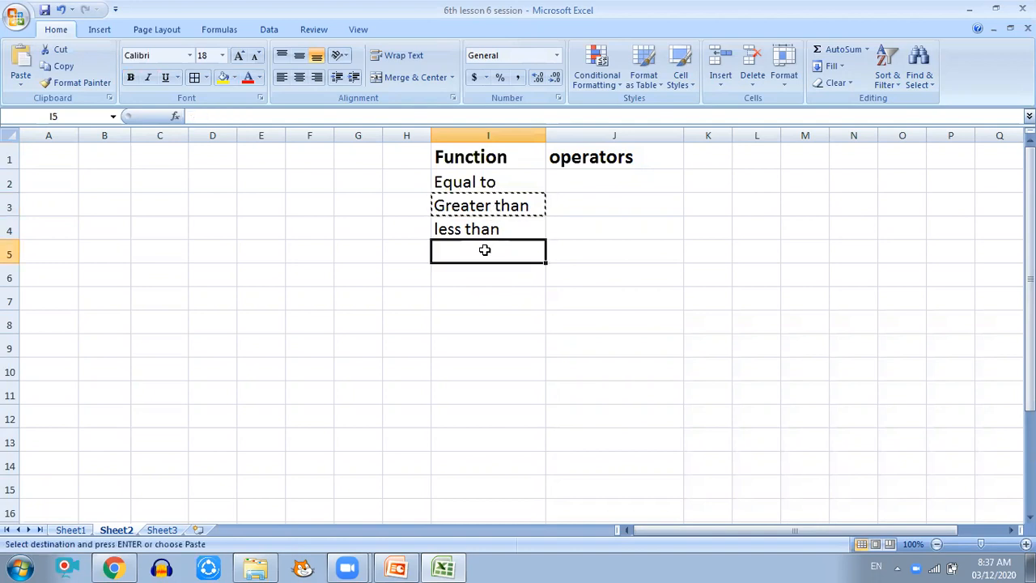
{"action": "key", "text": "ctrl+v"}
{"action": "double_click", "coordinate": [533, 253]}
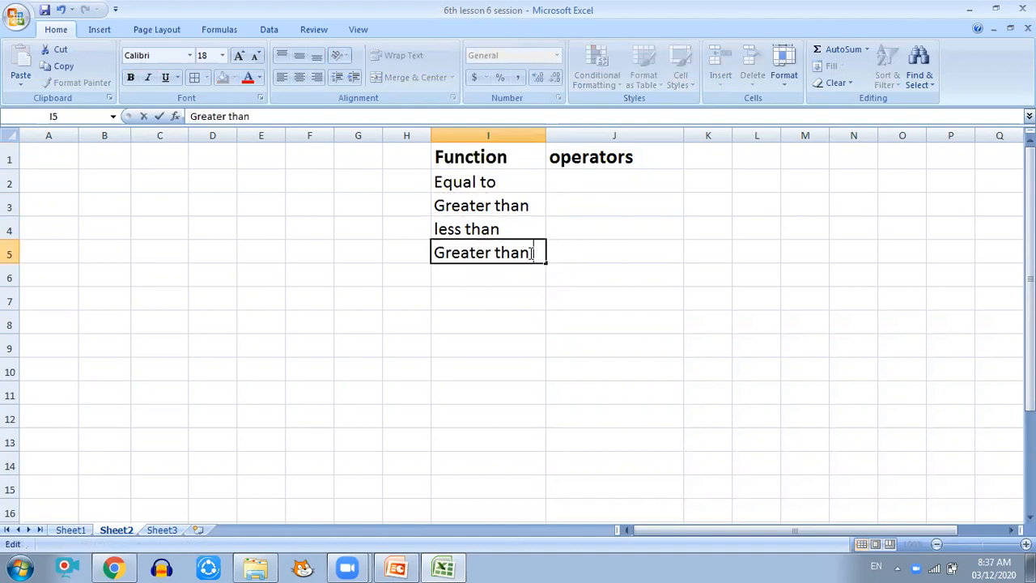
{"action": "type", "text": "or equal to"}
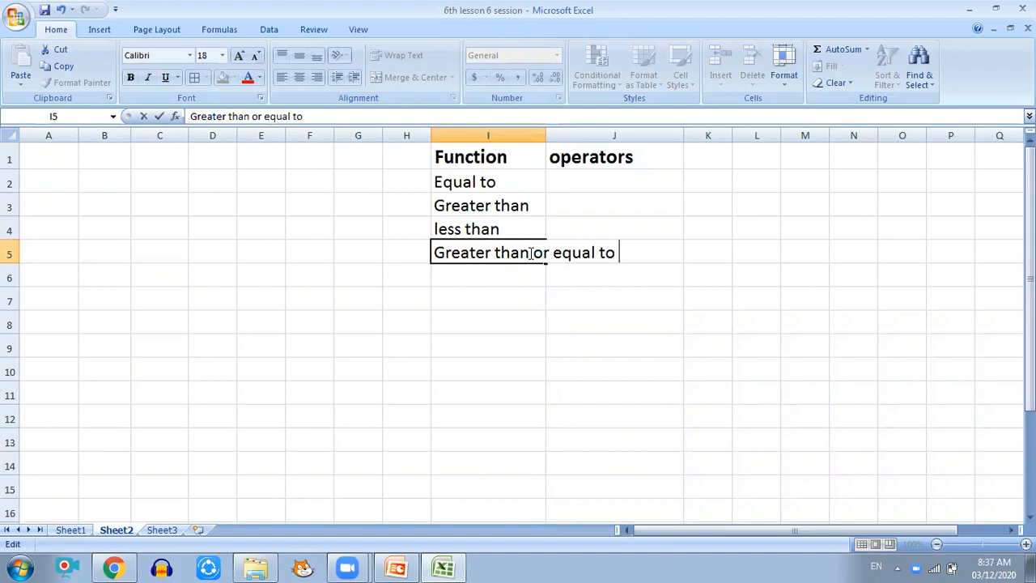
{"action": "left_click", "coordinate": [494, 279]}
Copy Greater than or equal to from I5 to I6 and change the copy to read less than or equal to.
{"action": "left_click", "coordinate": [489, 258]}
{"action": "double_click", "coordinate": [490, 257]}
{"action": "left_click", "coordinate": [498, 289]}
{"action": "left_click", "coordinate": [486, 256]}
{"action": "key", "text": "ctrl+c"}
{"action": "left_click", "coordinate": [478, 276]}
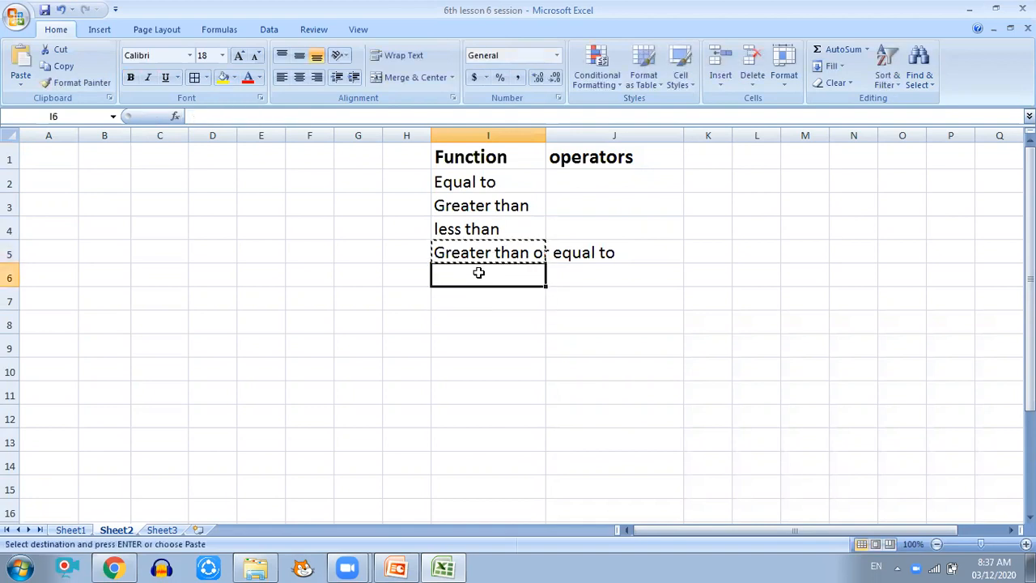
{"action": "key", "text": "ctrl+v"}
{"action": "double_click", "coordinate": [479, 277]}
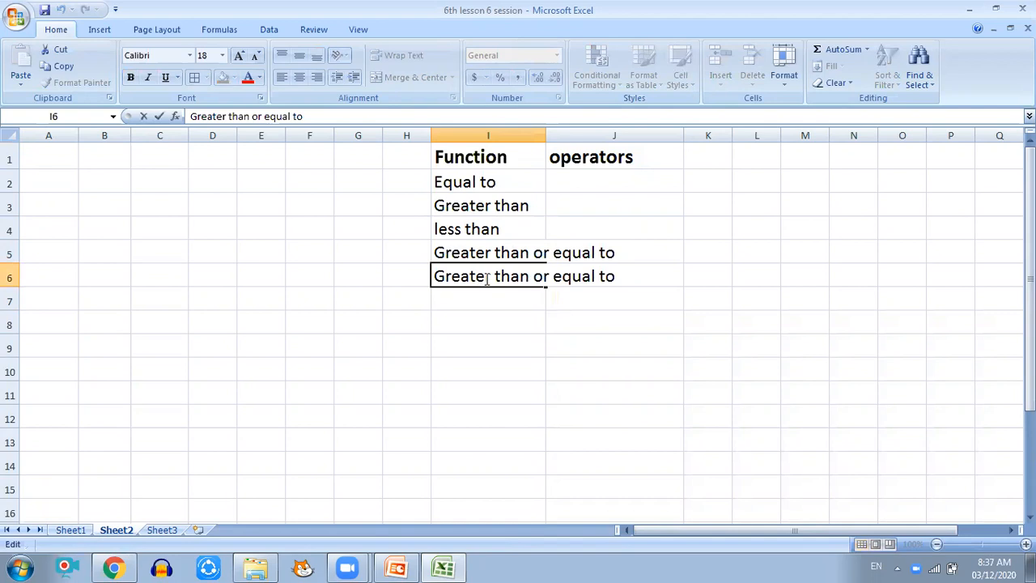
{"action": "left_click_drag", "start_coordinate": [484, 277], "coordinate": [431, 267]}
{"action": "type", "text": "less"}
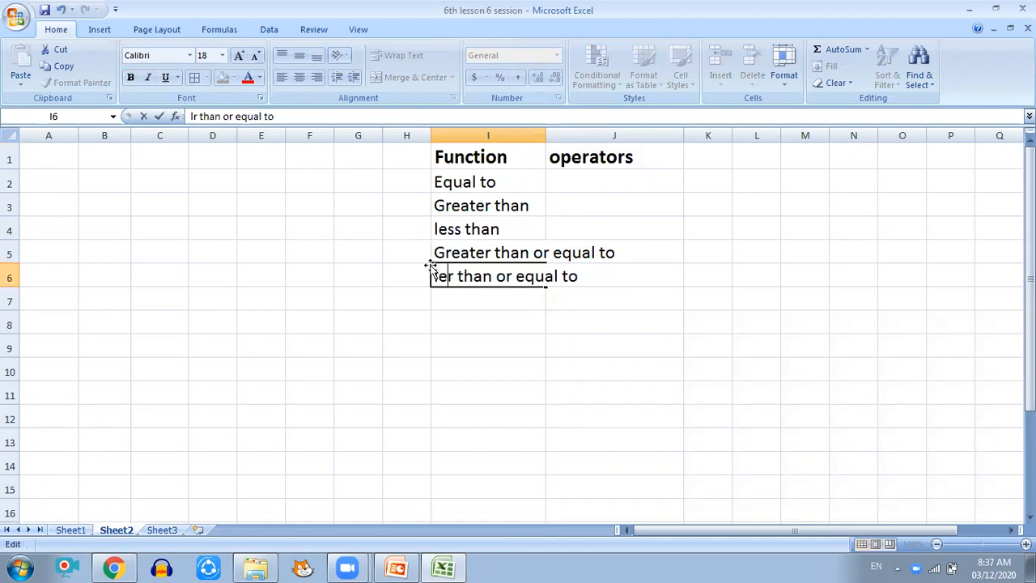
{"action": "key", "text": "Delete"}
{"action": "left_click", "coordinate": [479, 297]}
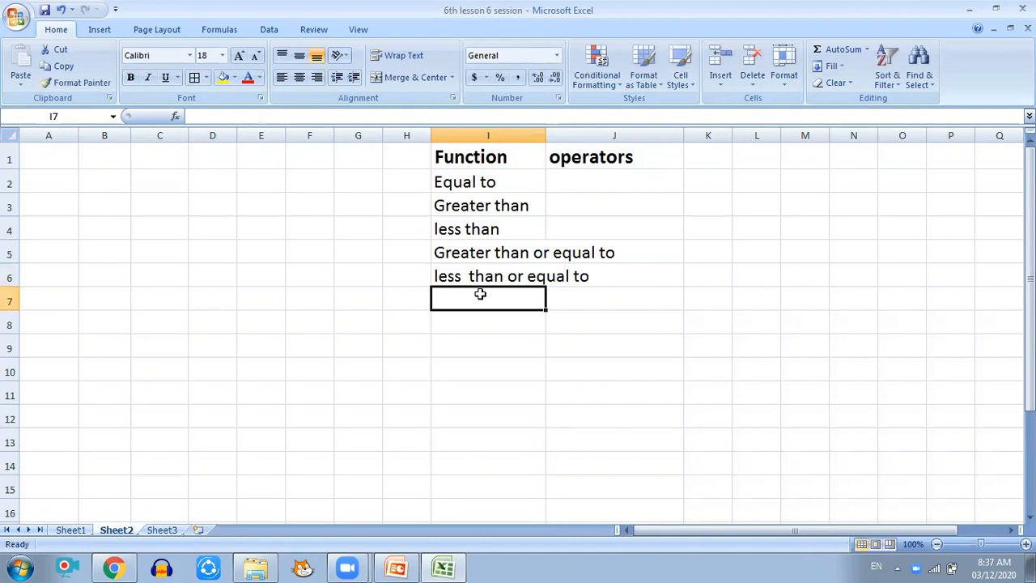
Copy Equal to from I2 to I7 and change the copy to read not Equal to.
{"action": "left_click", "coordinate": [462, 182]}
{"action": "key", "text": "ctrl+c"}
{"action": "left_click", "coordinate": [472, 299]}
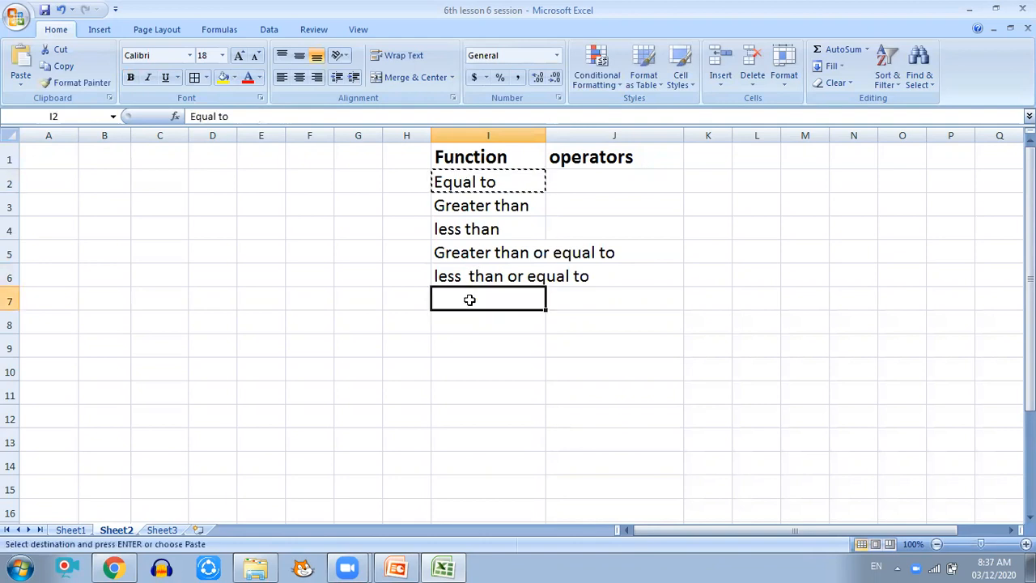
{"action": "key", "text": "Return"}
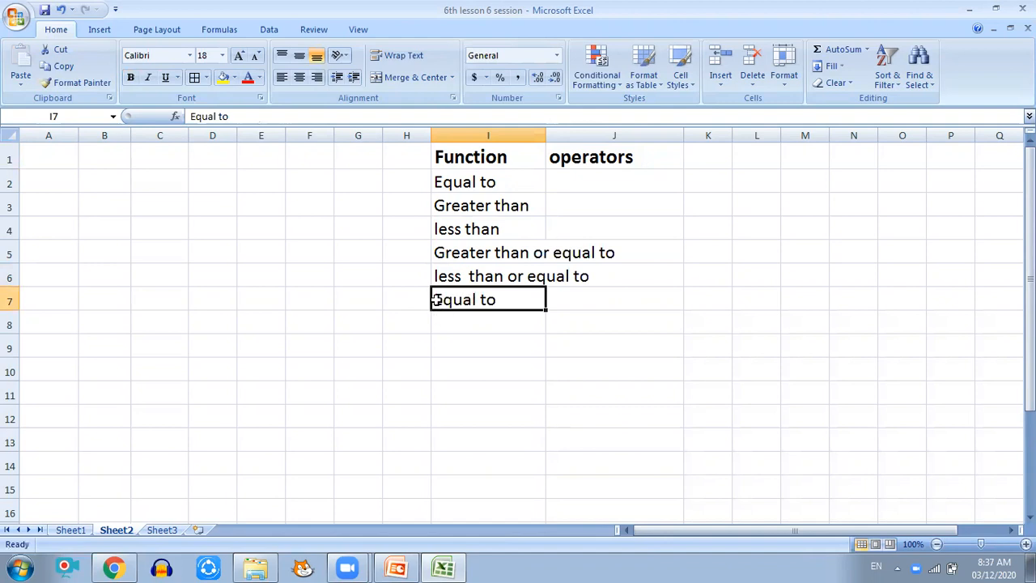
{"action": "double_click", "coordinate": [438, 300]}
{"action": "type", "text": "not"}
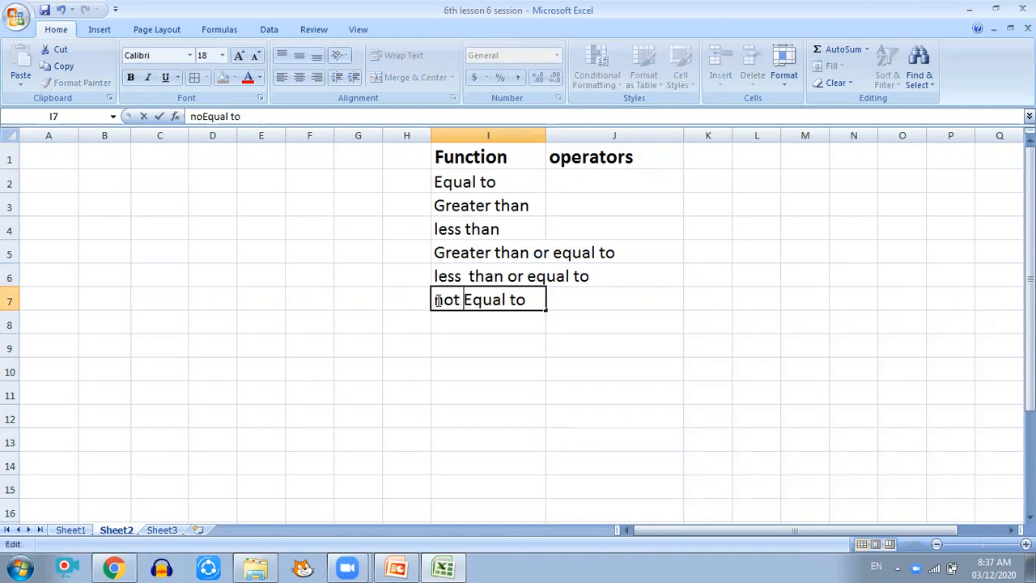
{"action": "left_click", "coordinate": [555, 349]}
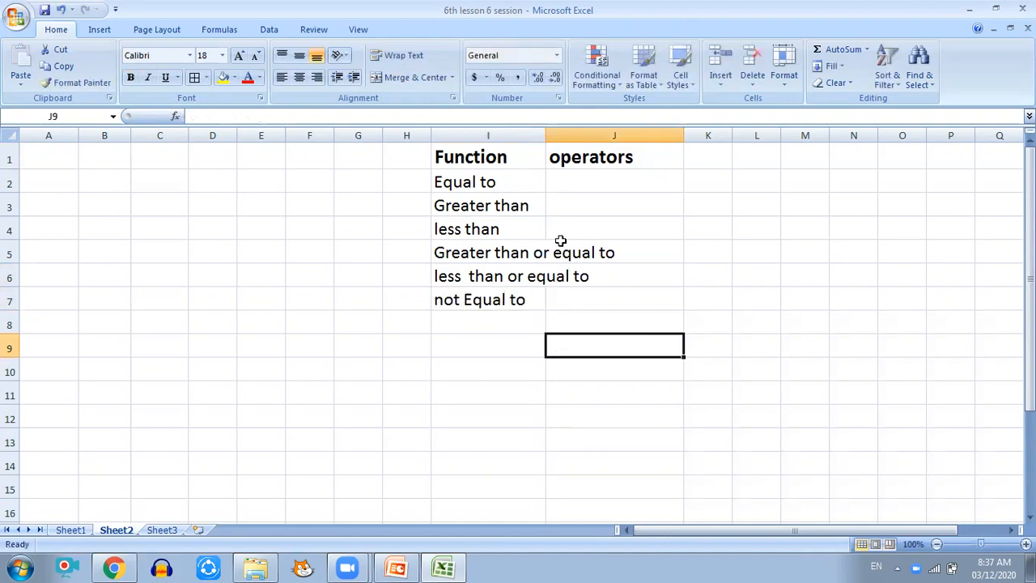
Widen column I to fit its longest entry and set cells J2:J7 to the Text number format.
{"action": "left_click_drag", "start_coordinate": [545, 135], "coordinate": [626, 150]}
{"action": "left_click_drag", "start_coordinate": [668, 177], "coordinate": [685, 292]}
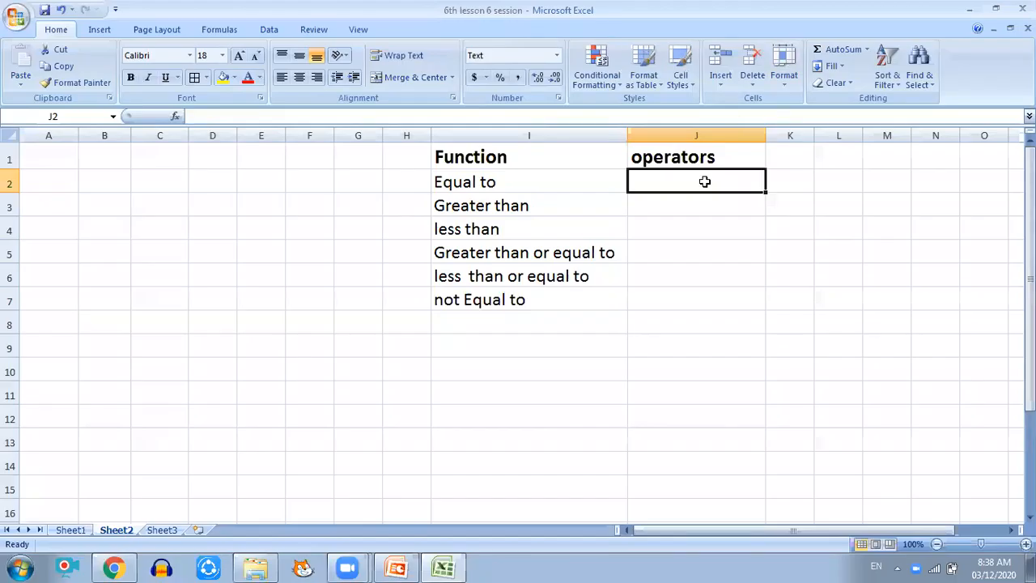
Enter the operators =, > and < in J2:J4 beside Equal to, Greater than and less than.
{"action": "type", "text": "="}
{"action": "key", "text": "Return"}
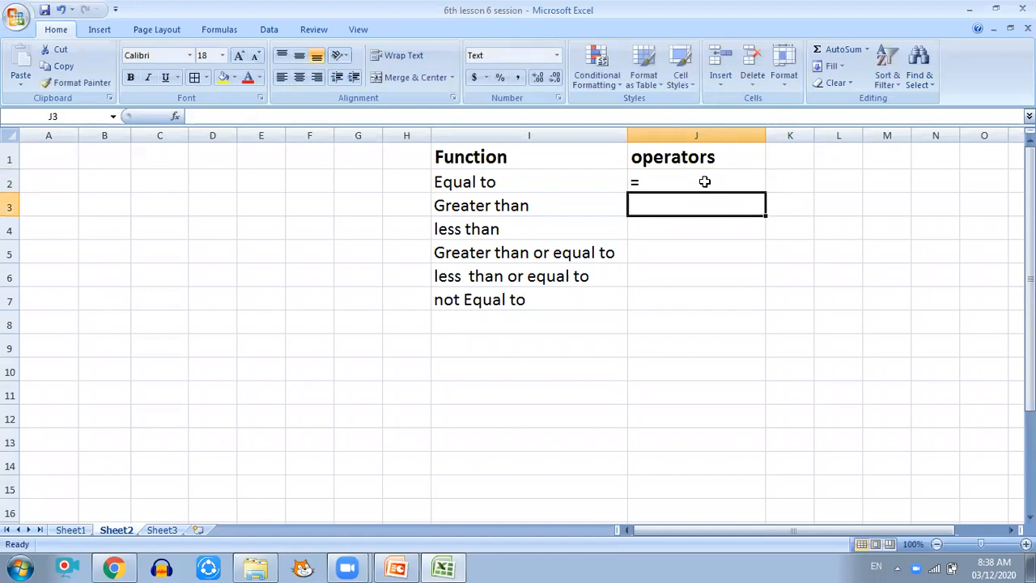
{"action": "type", "text": ">"}
{"action": "key", "text": "Return"}
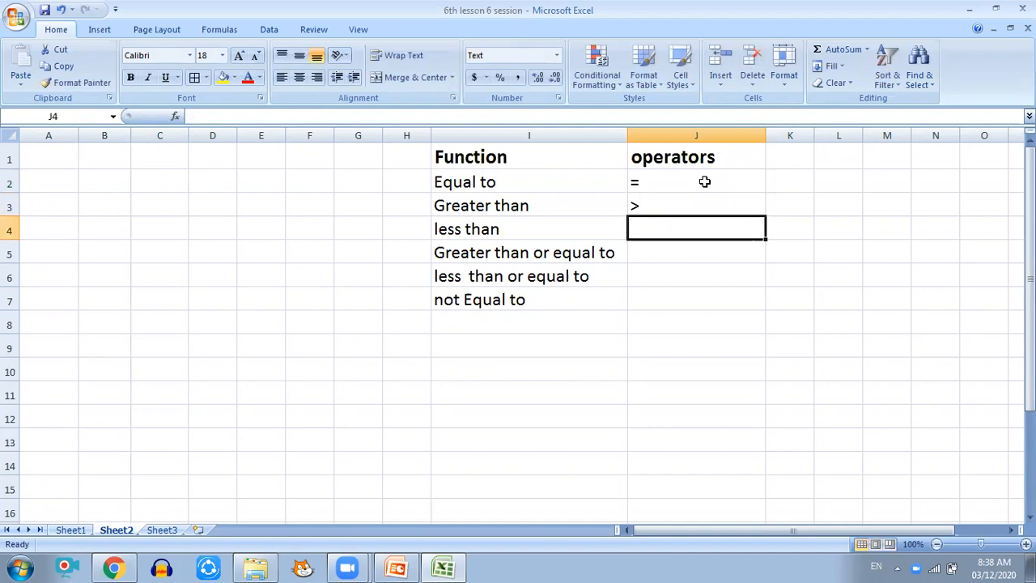
{"action": "type", "text": "<"}
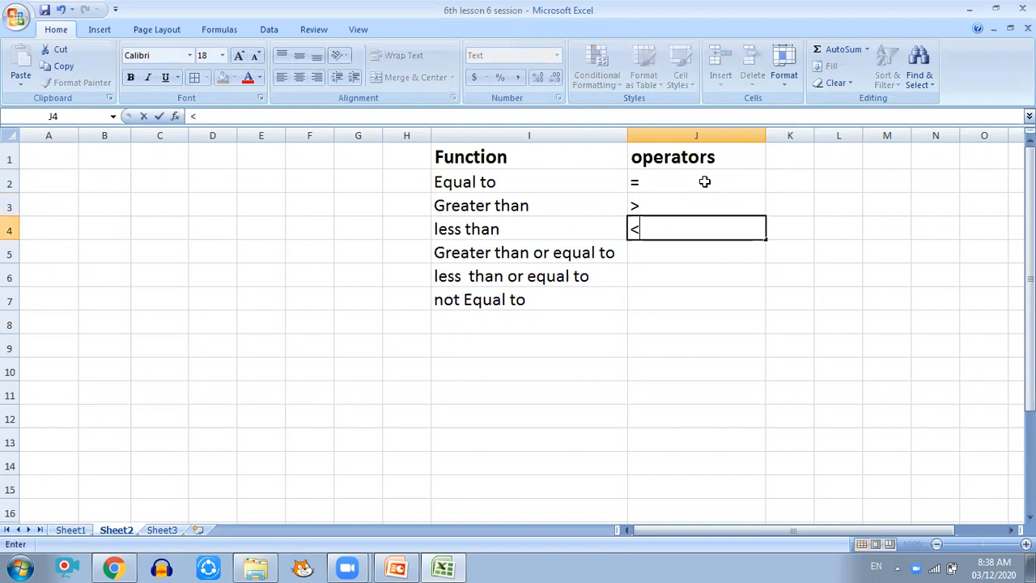
{"action": "key", "text": "Return"}
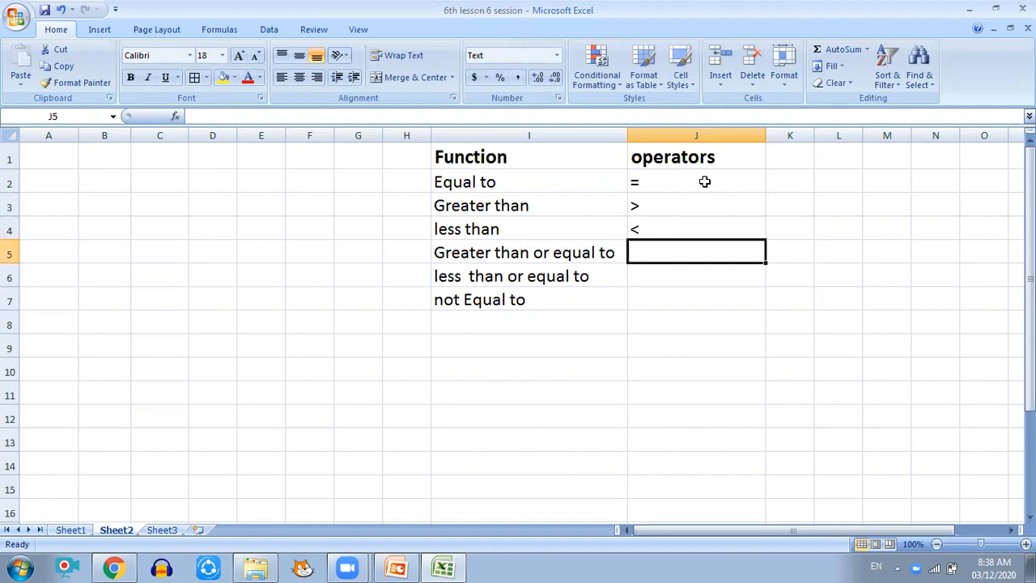
Enter the operators >=, <= and <> in J5:J7, and narrow column J.
{"action": "type", "text": ">="}
{"action": "key", "text": "Return"}
{"action": "type", "text": "<="}
{"action": "key", "text": "Return"}
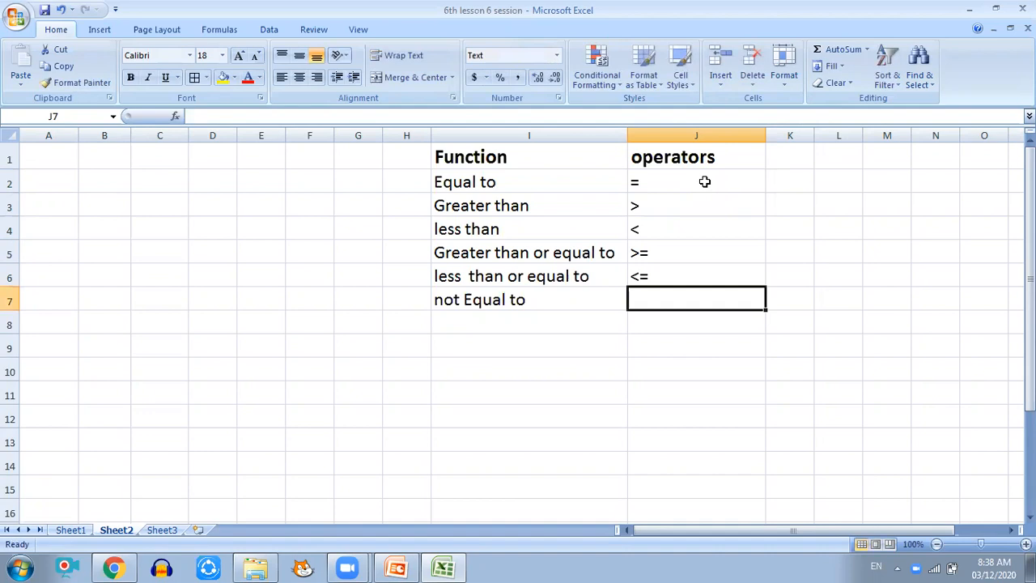
{"action": "type", "text": "<>"}
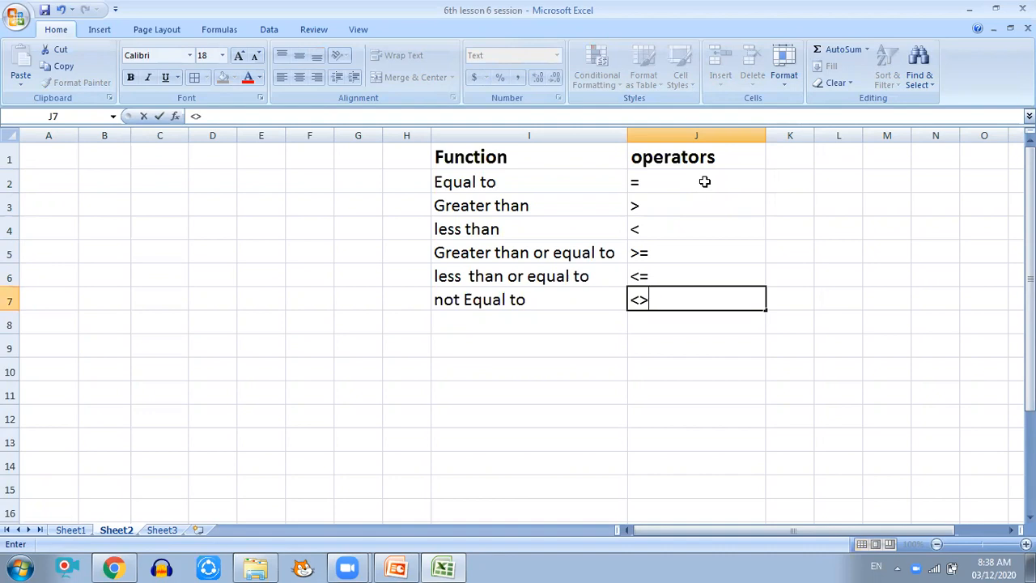
{"action": "left_click", "coordinate": [752, 153]}
{"action": "left_click_drag", "start_coordinate": [765, 135], "coordinate": [734, 136]}
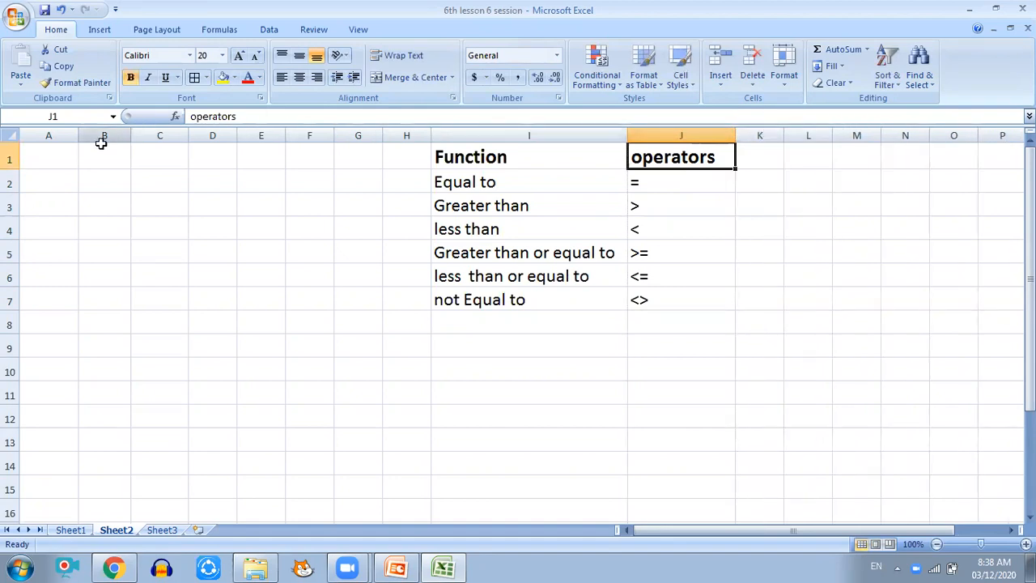
Enter the numbers 1 to 6 down cells A1:A6 as the first set of comparison values.
{"action": "left_click", "coordinate": [77, 158]}
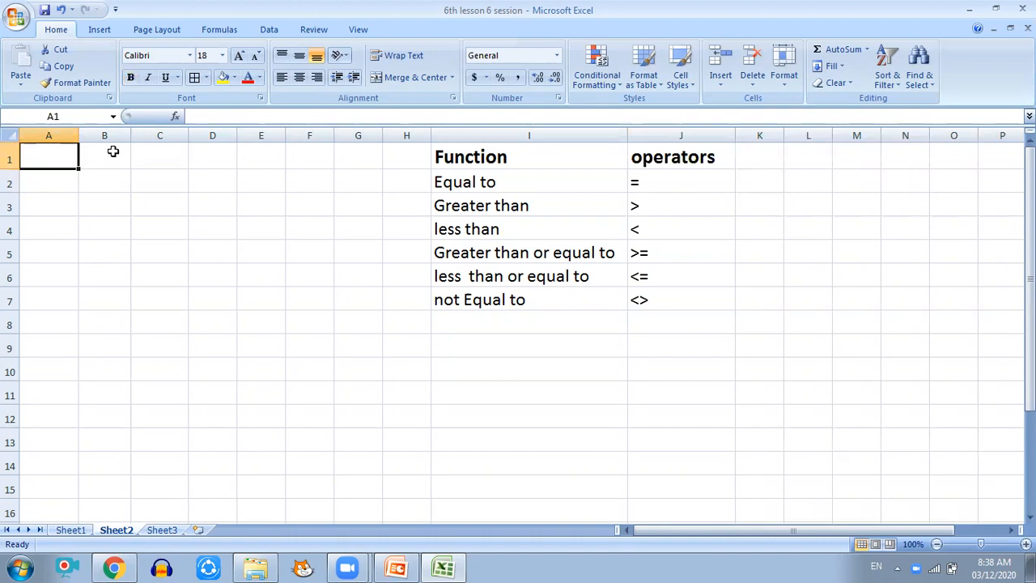
{"action": "type", "text": "1"}
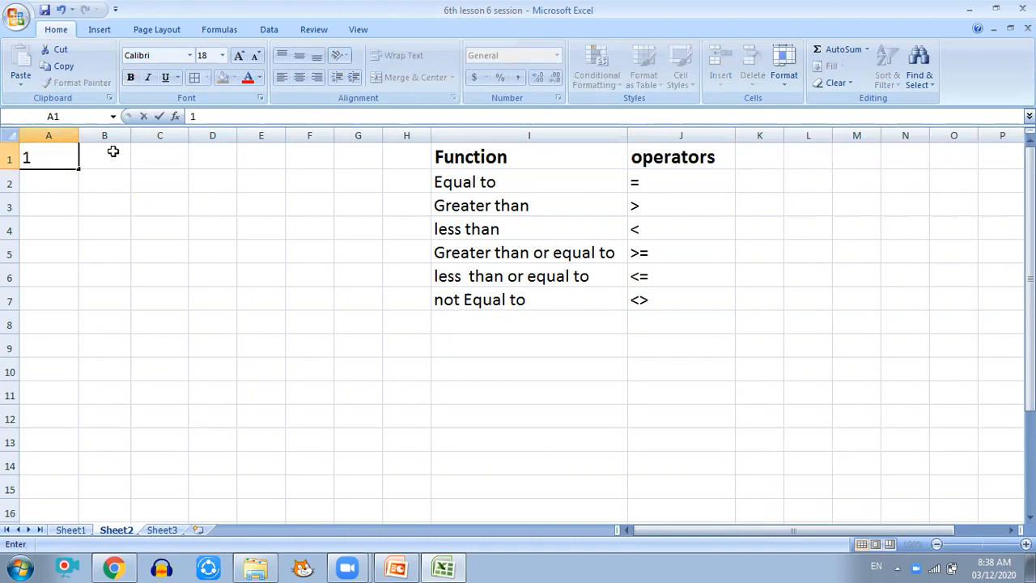
{"action": "key", "text": "Return"}
{"action": "type", "text": "2"}
{"action": "key", "text": "Return"}
{"action": "type", "text": "3"}
{"action": "key", "text": "Return"}
{"action": "type", "text": "4"}
{"action": "key", "text": "Return"}
{"action": "type", "text": "5"}
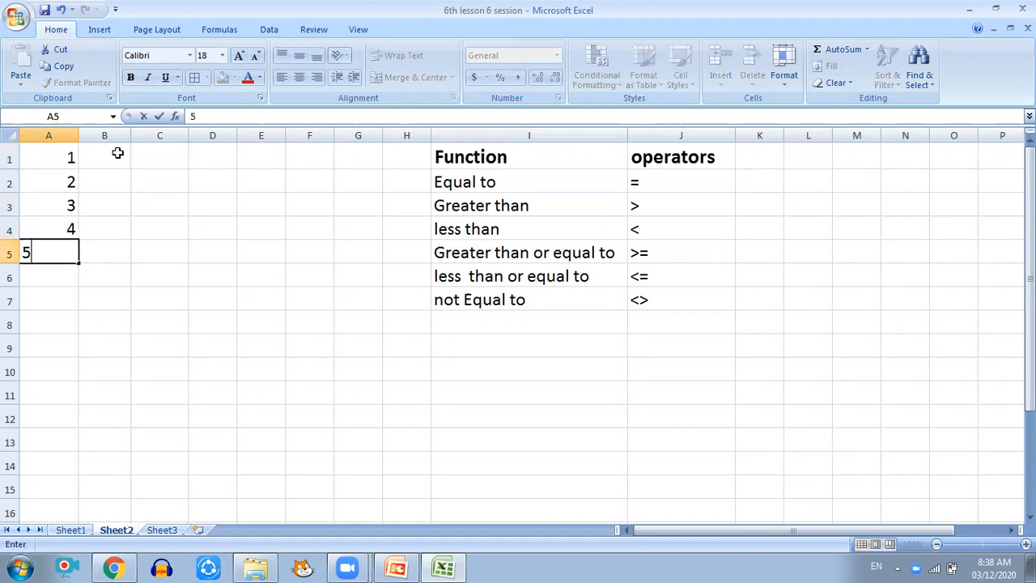
{"action": "key", "text": "Return"}
{"action": "type", "text": "6"}
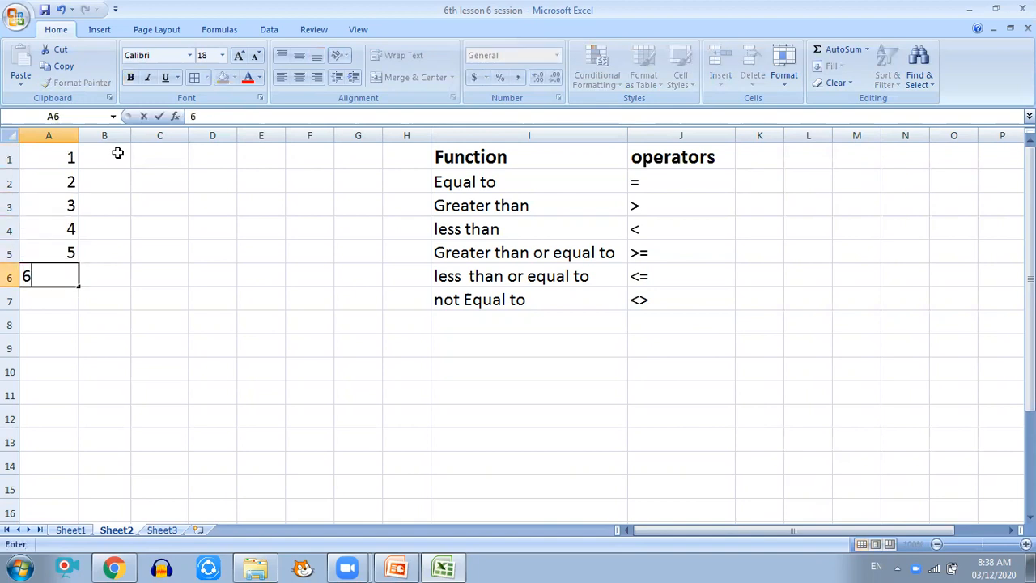
Enter 7, 8, 9, 8, 7 and 6 down cells B1:B6 as the second set of comparison values.
{"action": "left_click", "coordinate": [116, 150]}
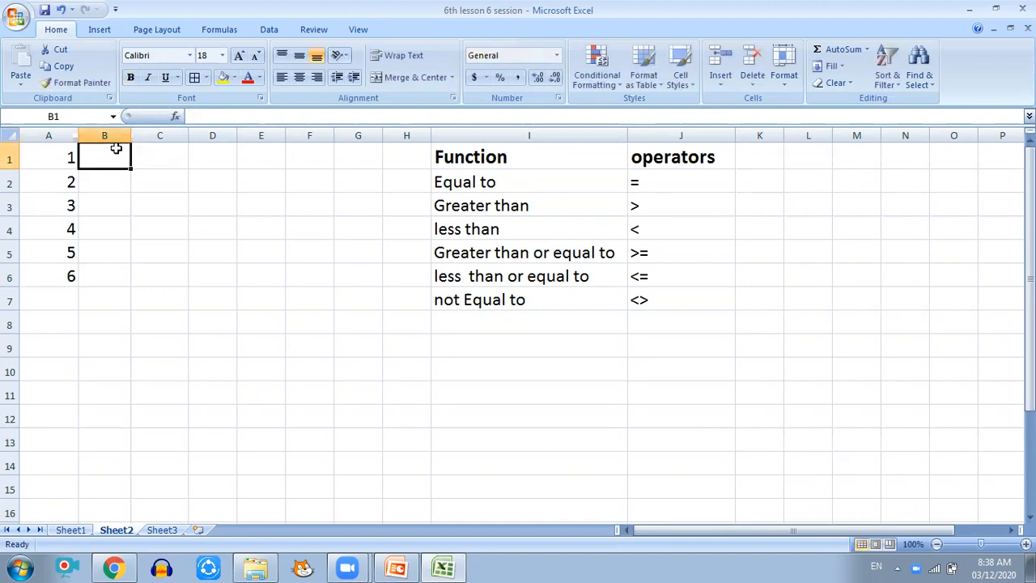
{"action": "type", "text": "7"}
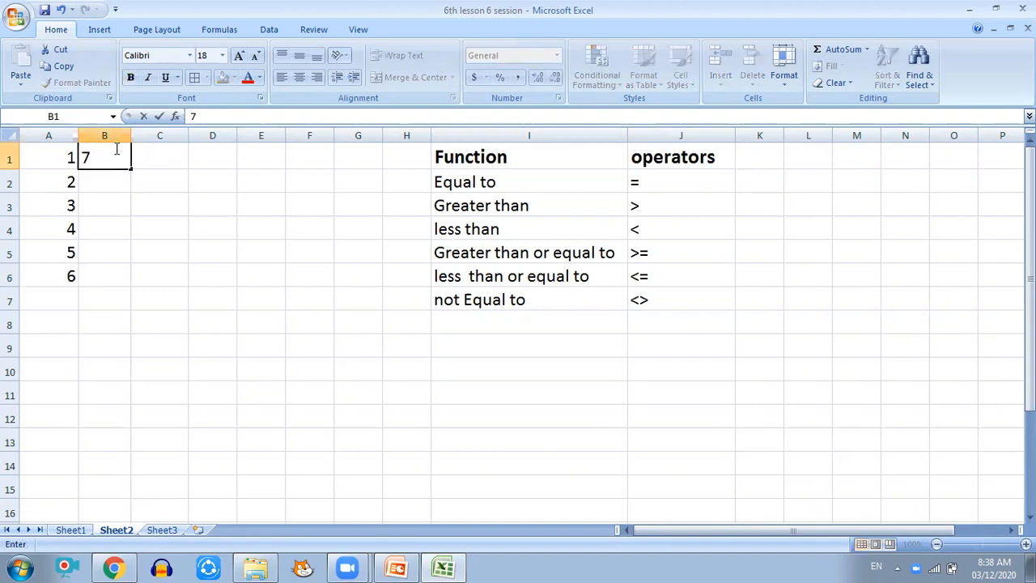
{"action": "key", "text": "Return"}
{"action": "type", "text": "8"}
{"action": "key", "text": "Return"}
{"action": "type", "text": "9"}
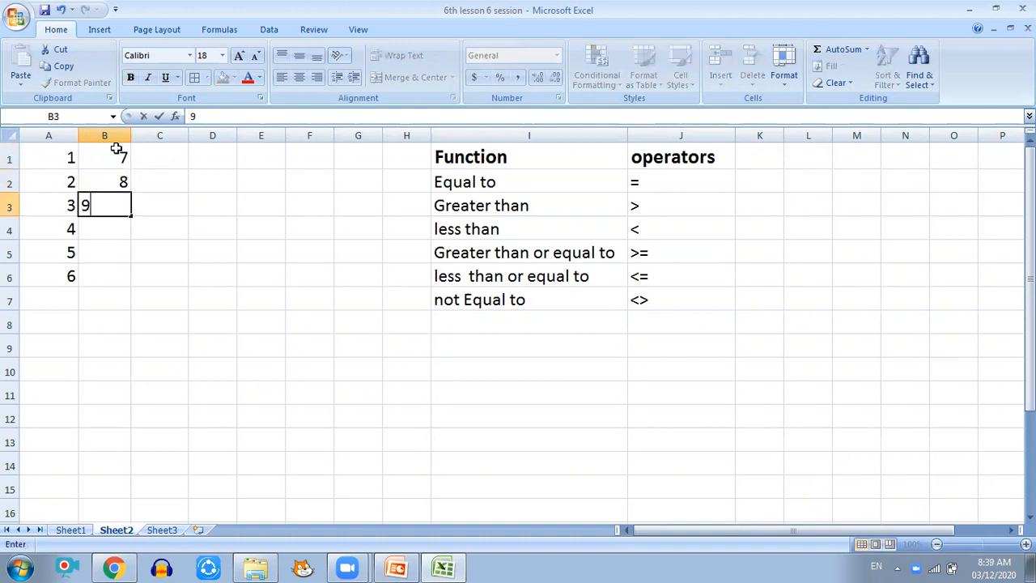
{"action": "key", "text": "Return"}
{"action": "type", "text": "8"}
{"action": "key", "text": "Return"}
{"action": "type", "text": "7"}
{"action": "key", "text": "Return"}
{"action": "type", "text": "6"}
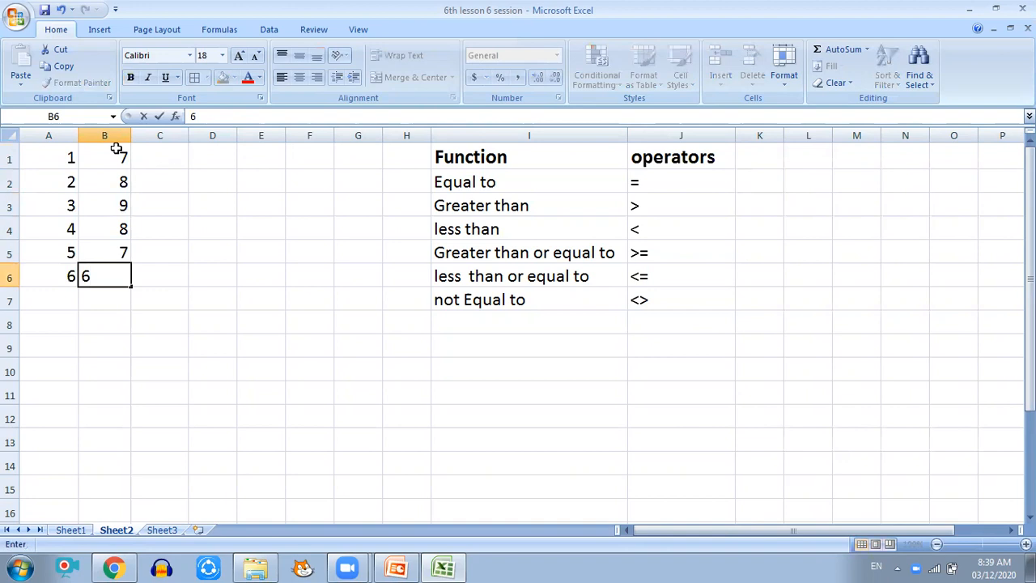
{"action": "left_click", "coordinate": [179, 252]}
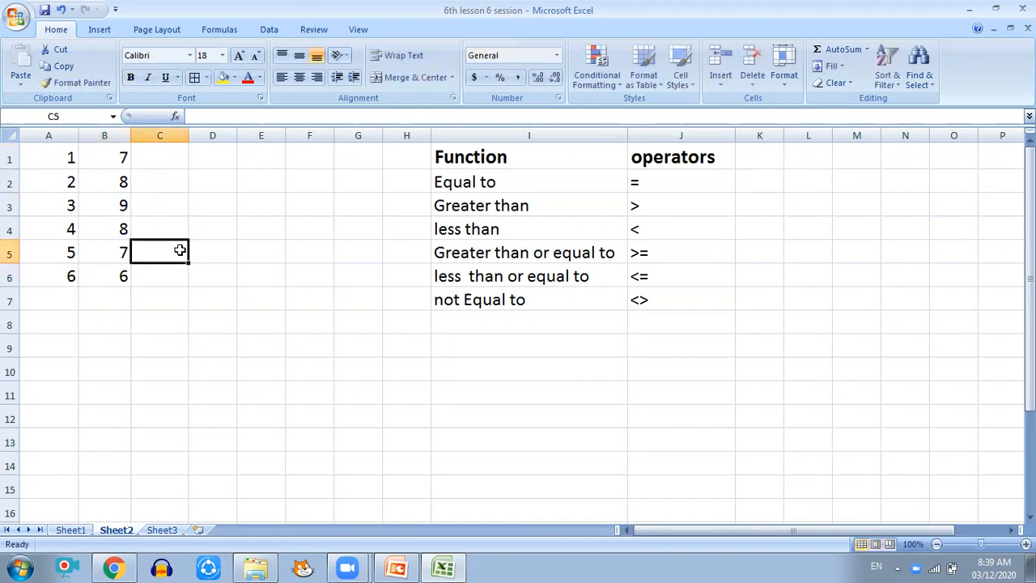
{"action": "left_click_drag", "start_coordinate": [63, 159], "coordinate": [52, 279]}
{"action": "left_click_drag", "start_coordinate": [97, 159], "coordinate": [102, 270]}
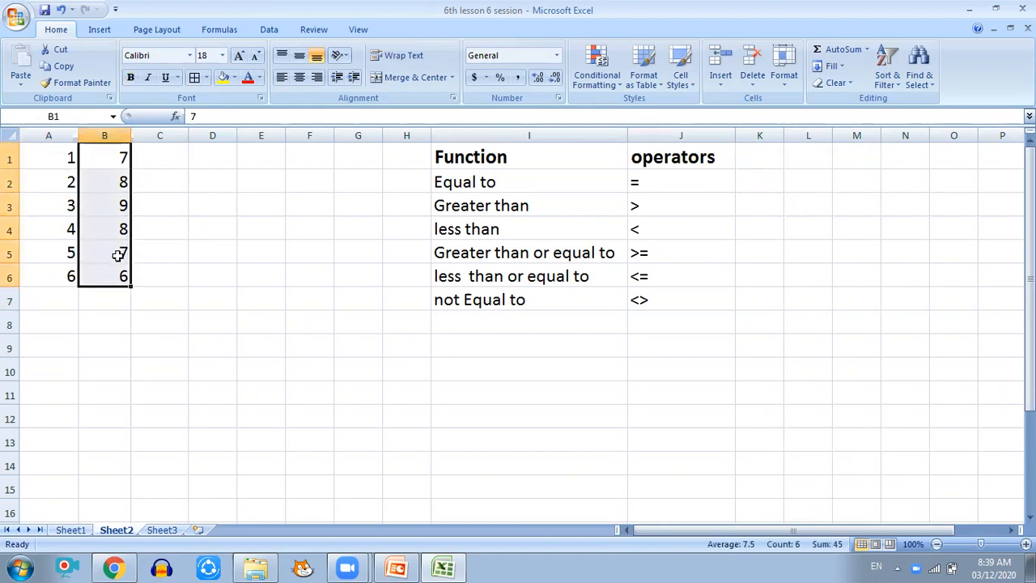
{"action": "left_click", "coordinate": [177, 215]}
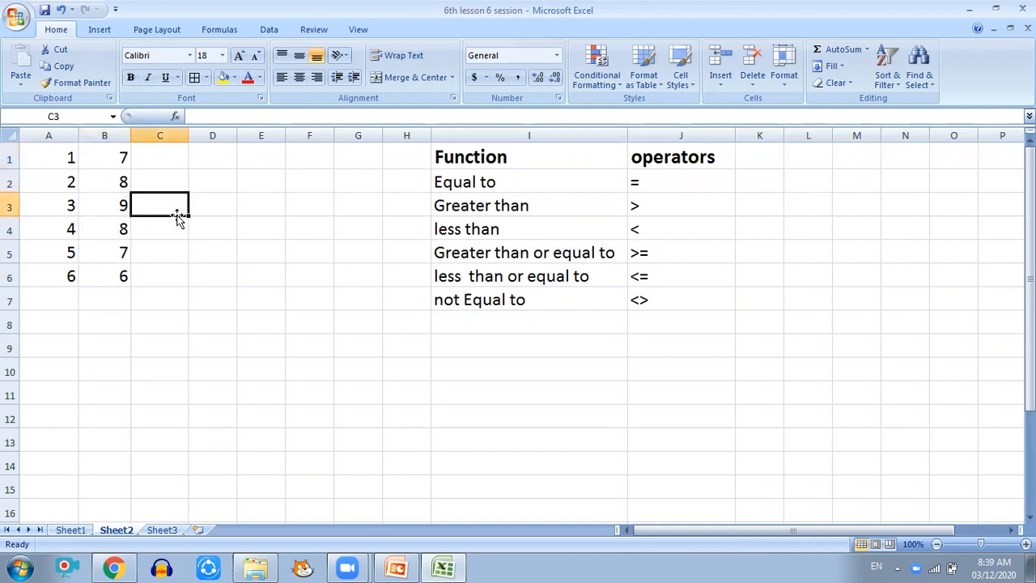
Copy Equal to from I2 to G1 as a heading, and widen columns G and H.
{"action": "left_click", "coordinate": [458, 184]}
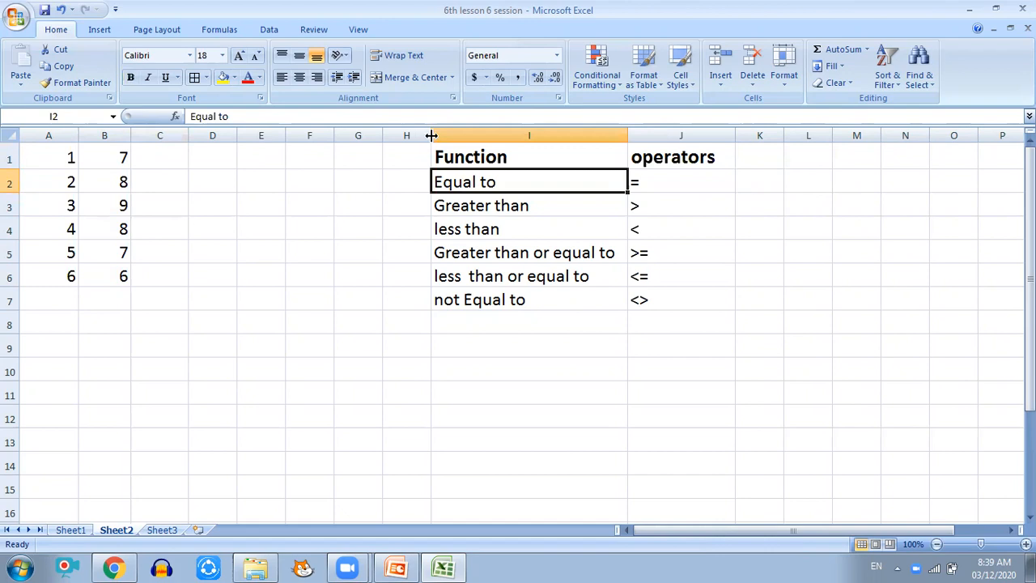
{"action": "left_click_drag", "start_coordinate": [432, 135], "coordinate": [510, 138]}
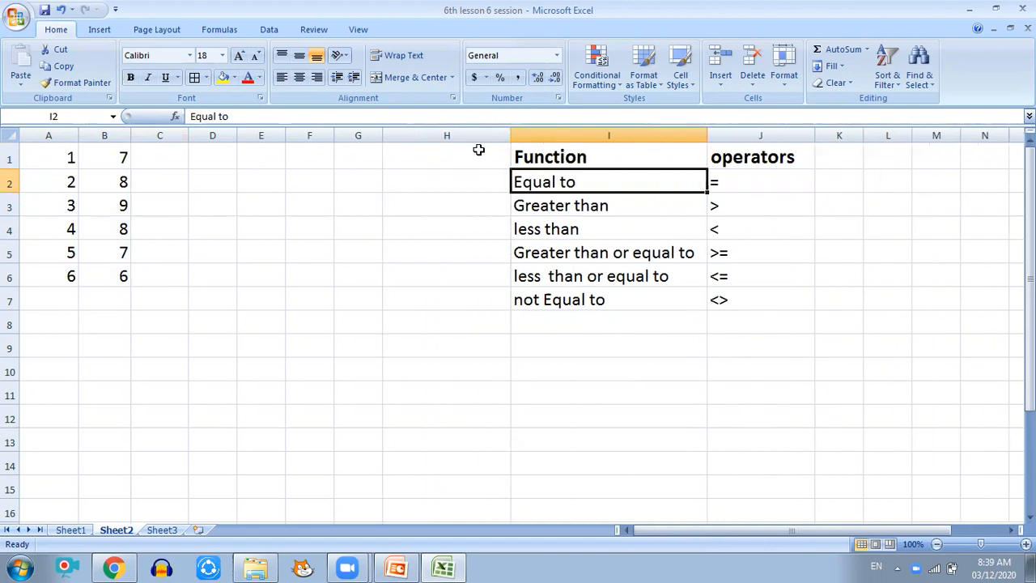
{"action": "key", "text": "ctrl+c"}
{"action": "left_click", "coordinate": [369, 155]}
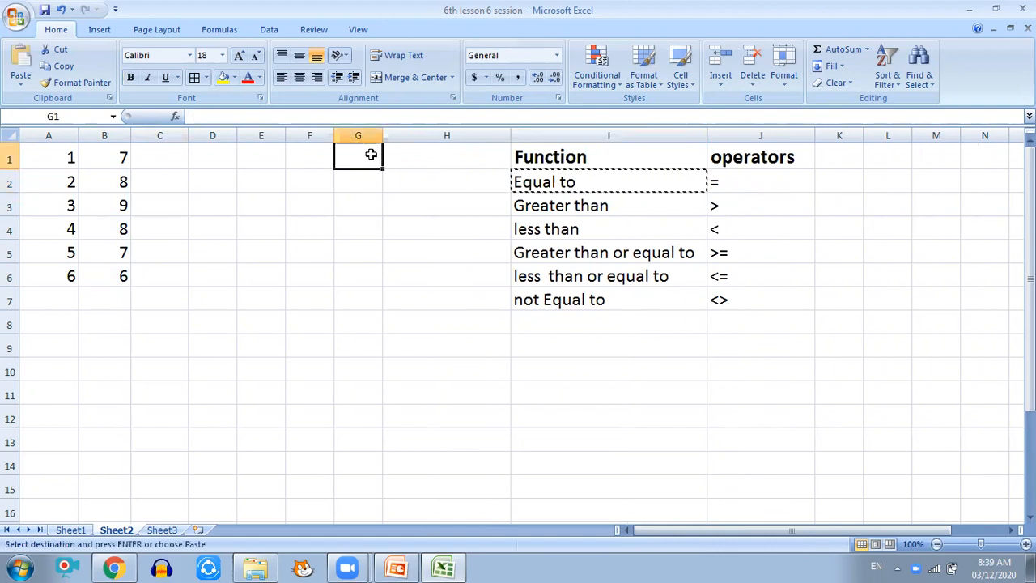
{"action": "key", "text": "ctrl+v"}
{"action": "left_click_drag", "start_coordinate": [383, 136], "coordinate": [465, 136]}
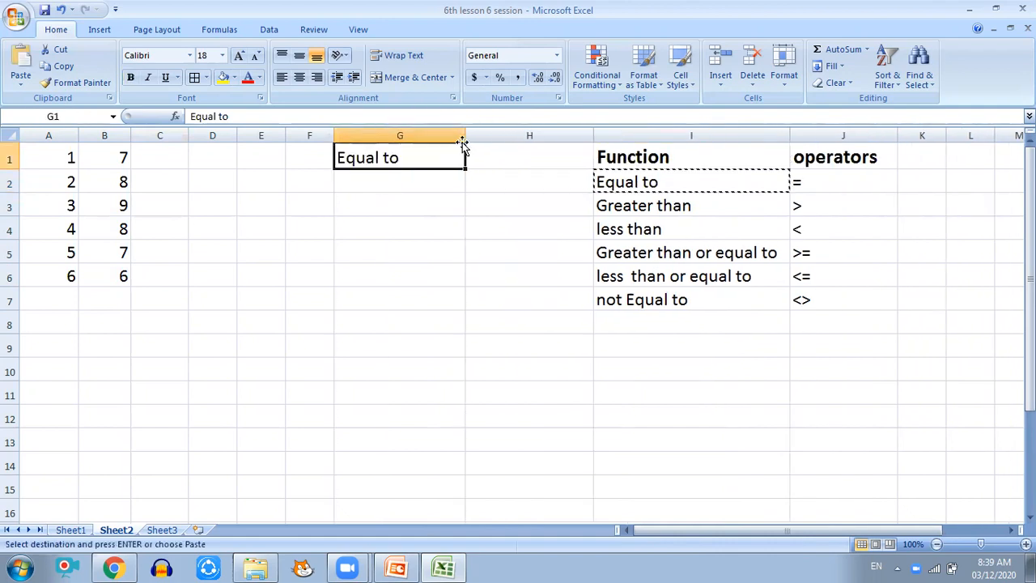
{"action": "left_click", "coordinate": [354, 190]}
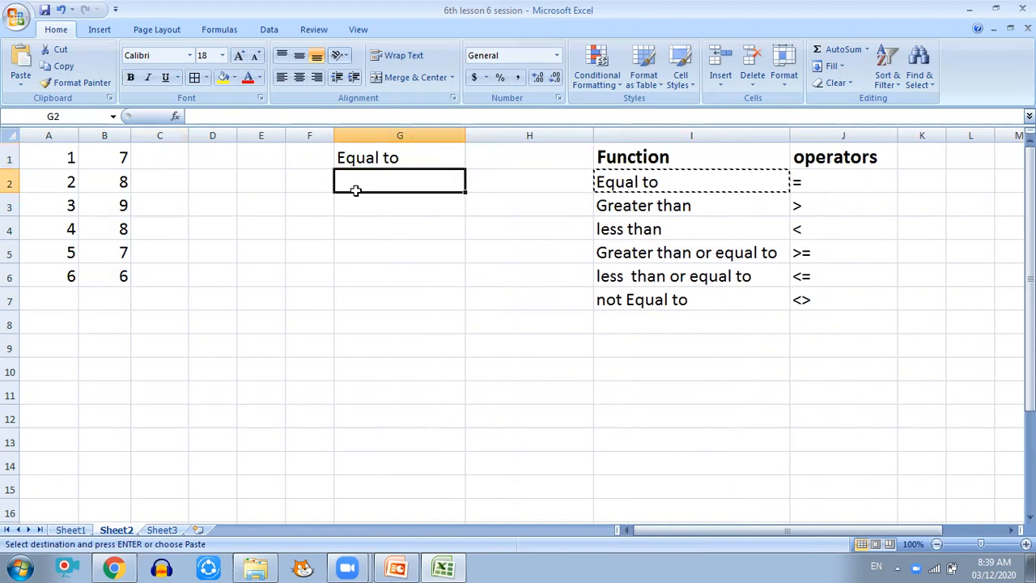
Enter the formula =A1=B1 in C1 to compare the first pair of numbers, and widen column C slightly.
{"action": "left_click", "coordinate": [156, 156]}
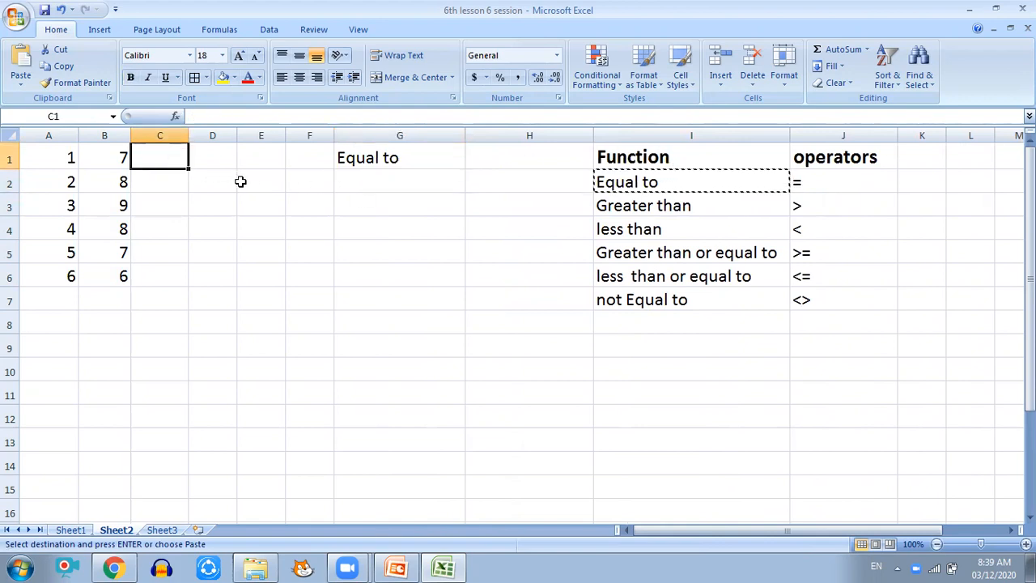
{"action": "type", "text": "="}
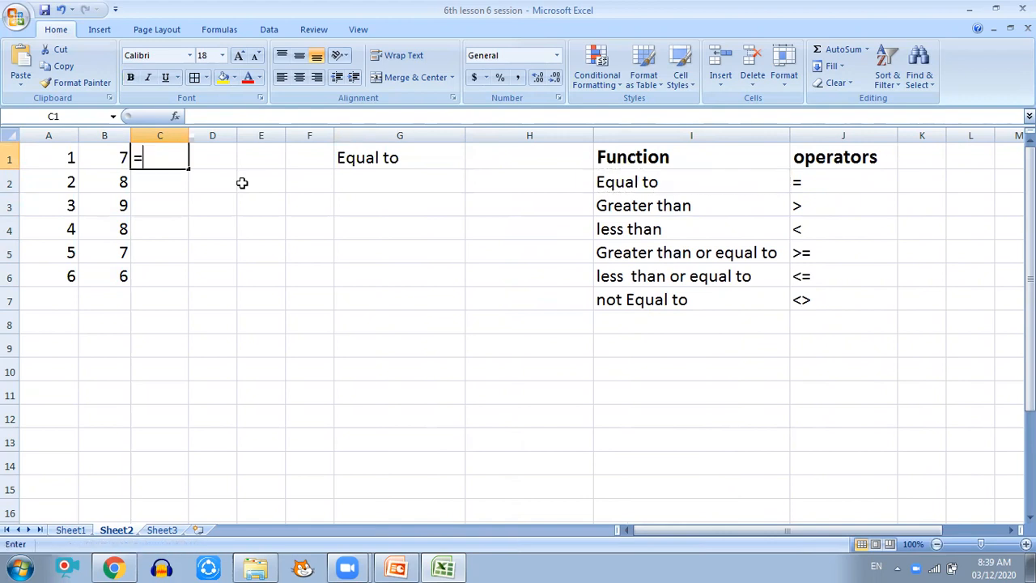
{"action": "left_click", "coordinate": [58, 158]}
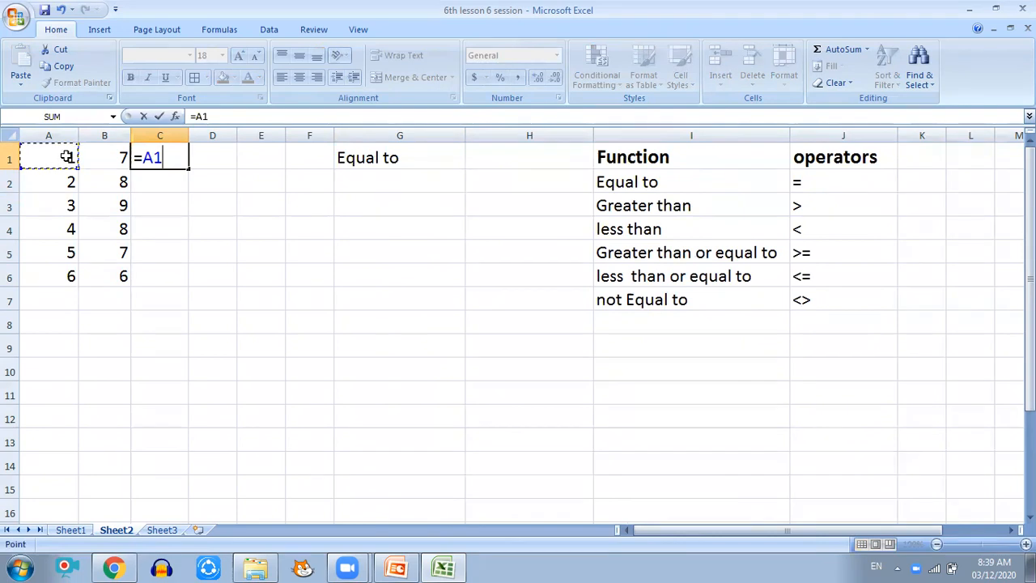
{"action": "type", "text": "="}
{"action": "left_click", "coordinate": [113, 160]}
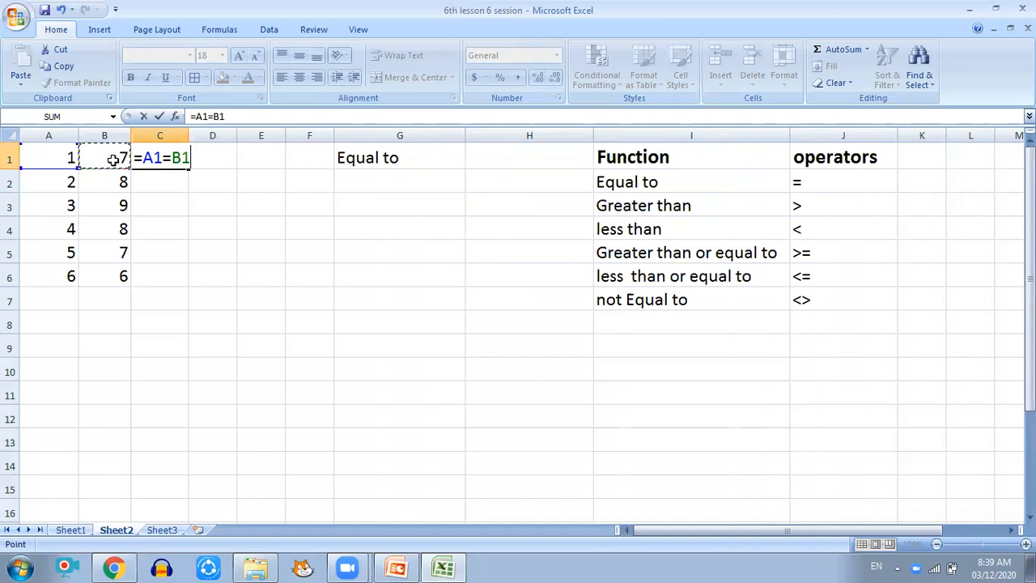
{"action": "key", "text": "Return"}
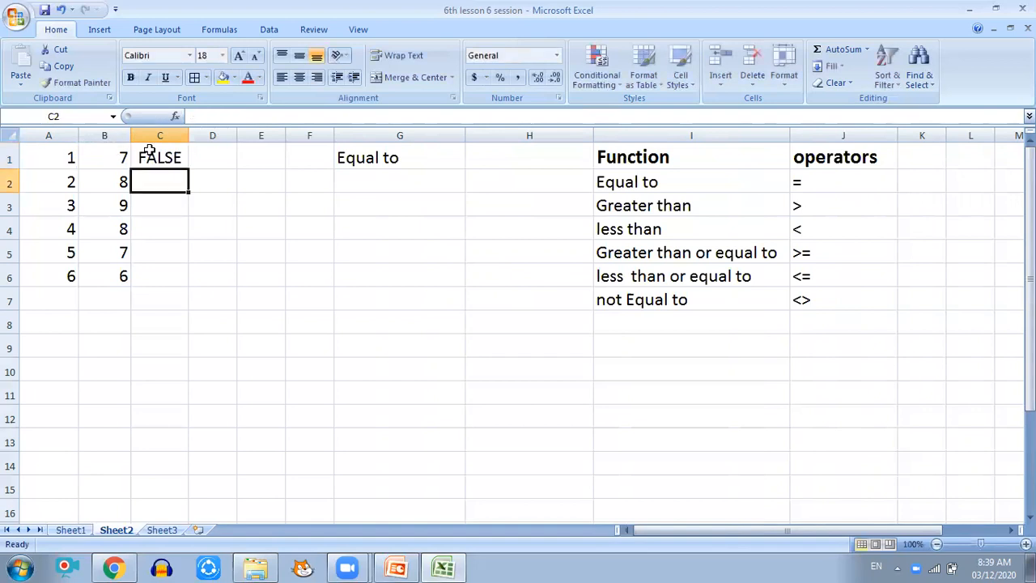
{"action": "left_click_drag", "start_coordinate": [188, 138], "coordinate": [205, 139]}
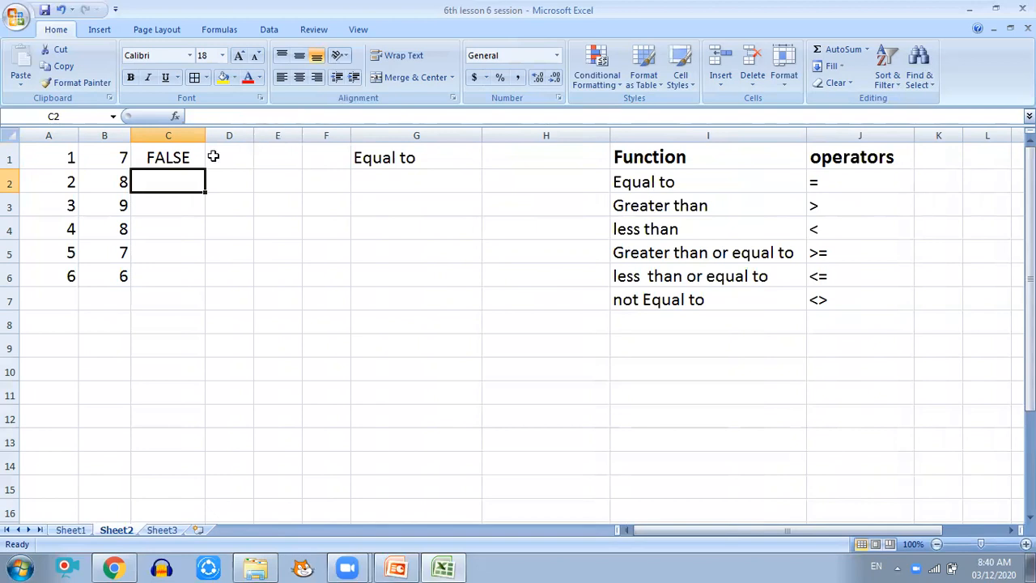
{"action": "left_click", "coordinate": [74, 158]}
{"action": "left_click", "coordinate": [119, 157]}
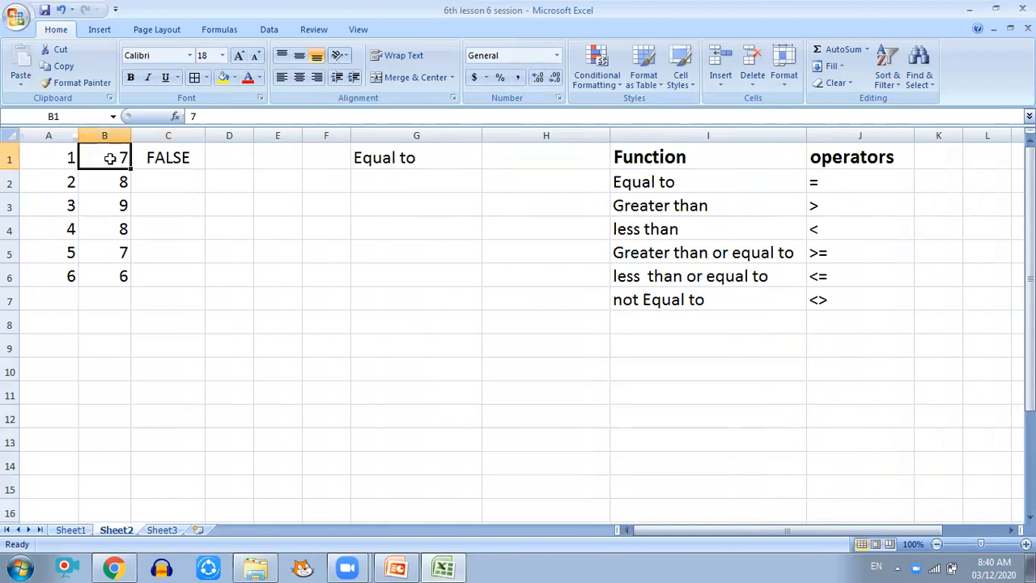
{"action": "left_click", "coordinate": [162, 156]}
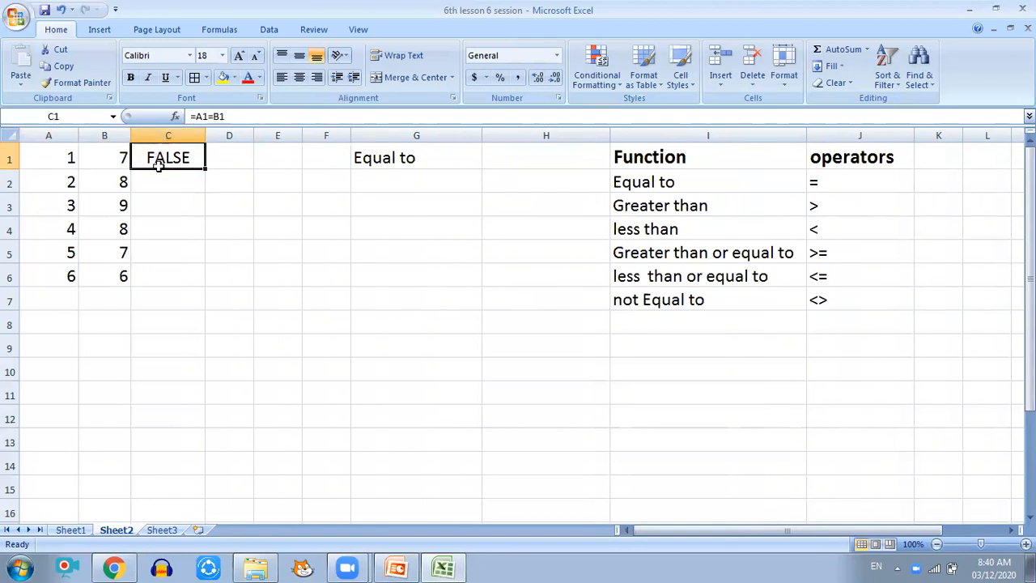
Enter the formula =A2>B2 in C2 to test whether the first number is greater than the second.
{"action": "left_click", "coordinate": [166, 174]}
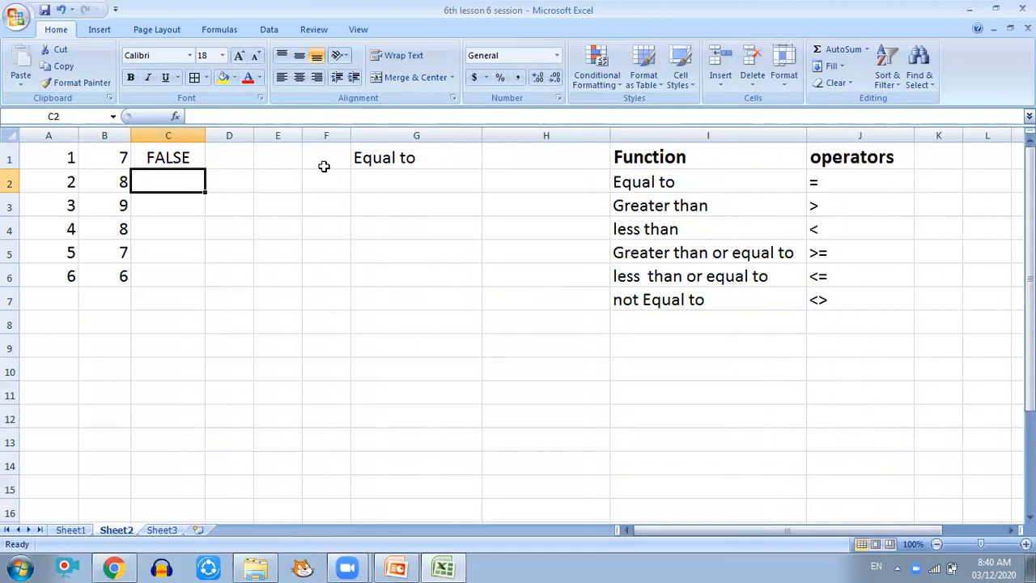
{"action": "type", "text": "="}
{"action": "left_click", "coordinate": [61, 175]}
{"action": "type", "text": ">"}
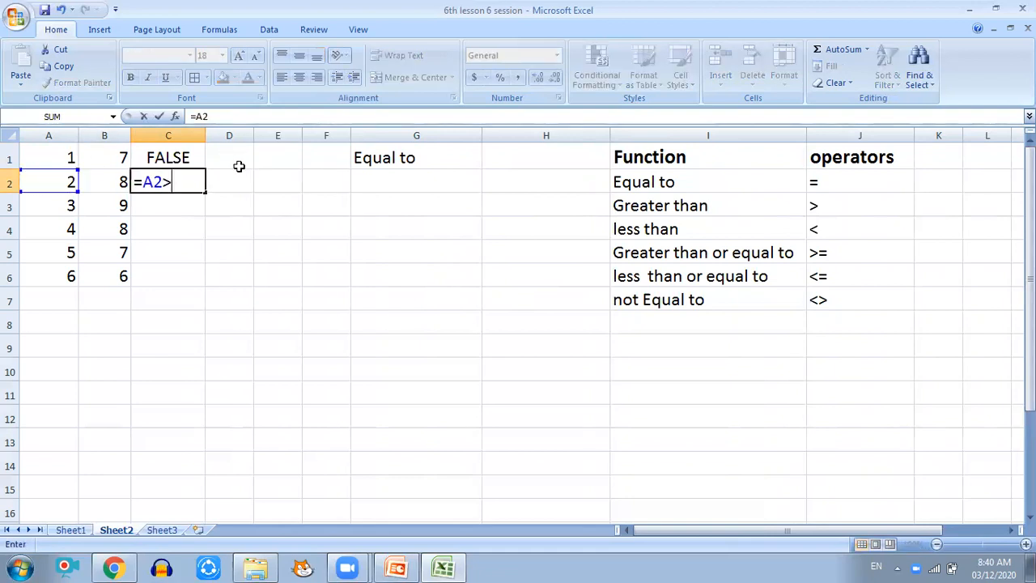
{"action": "left_click", "coordinate": [97, 178]}
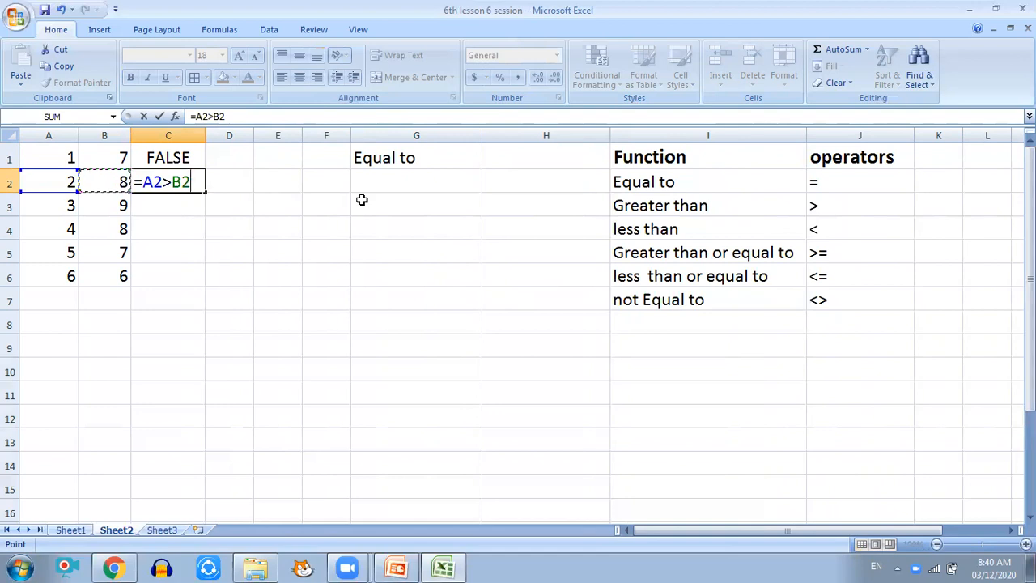
{"action": "key", "text": "Return"}
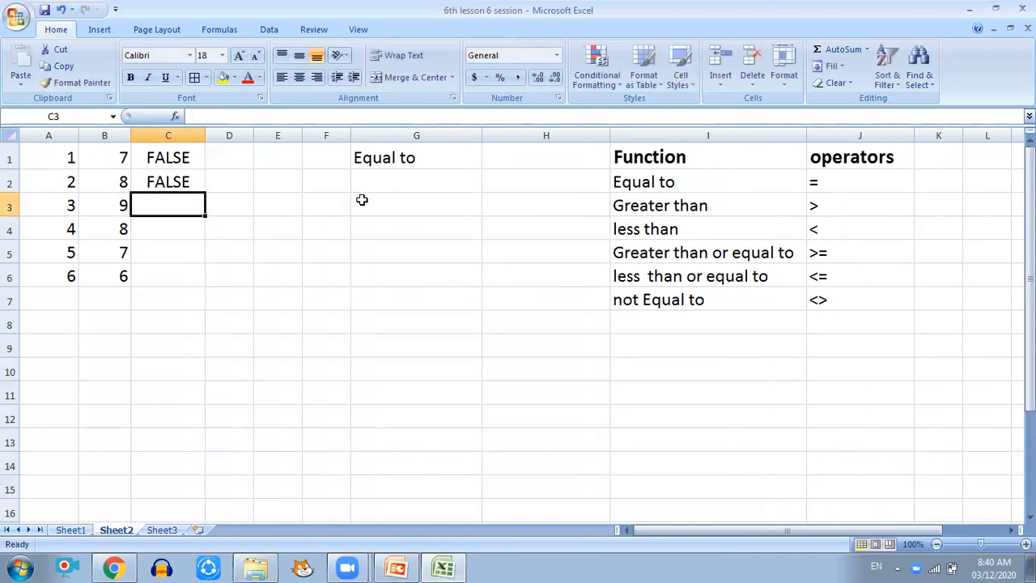
Test the greater-than formula by changing A2 to 10, and restore A2 to 2.
{"action": "left_click", "coordinate": [61, 178]}
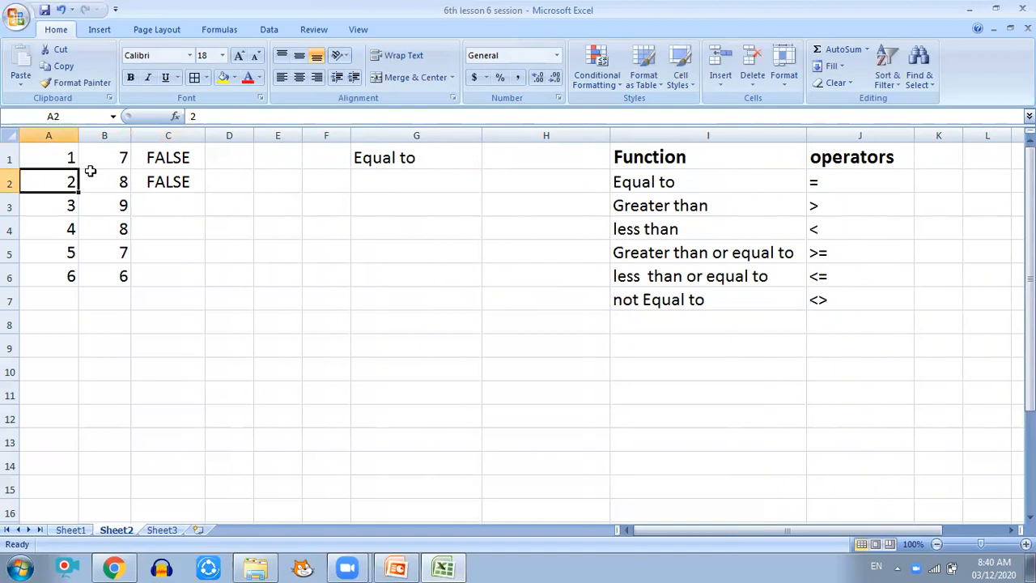
{"action": "type", "text": "10"}
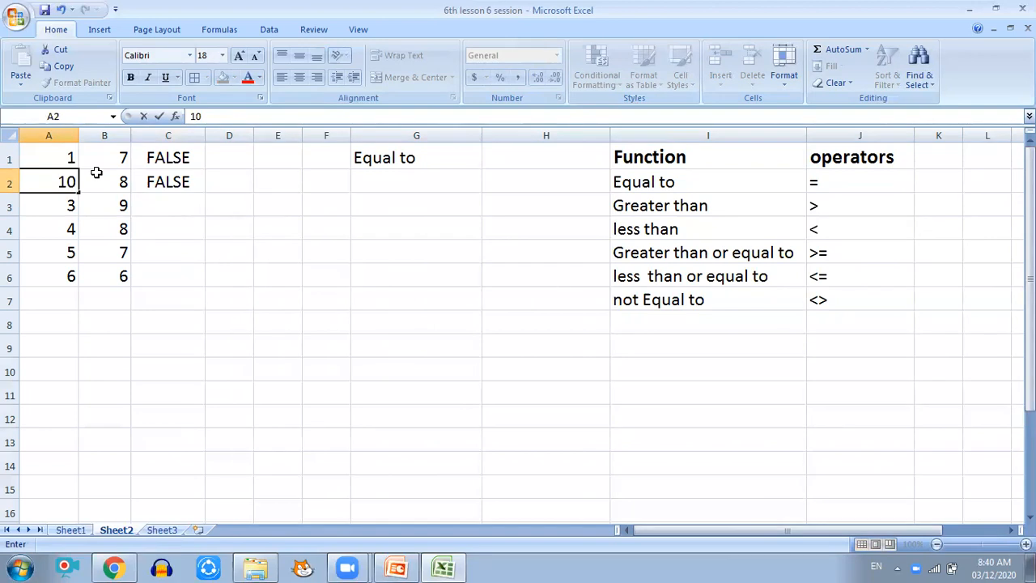
{"action": "key", "text": "Return"}
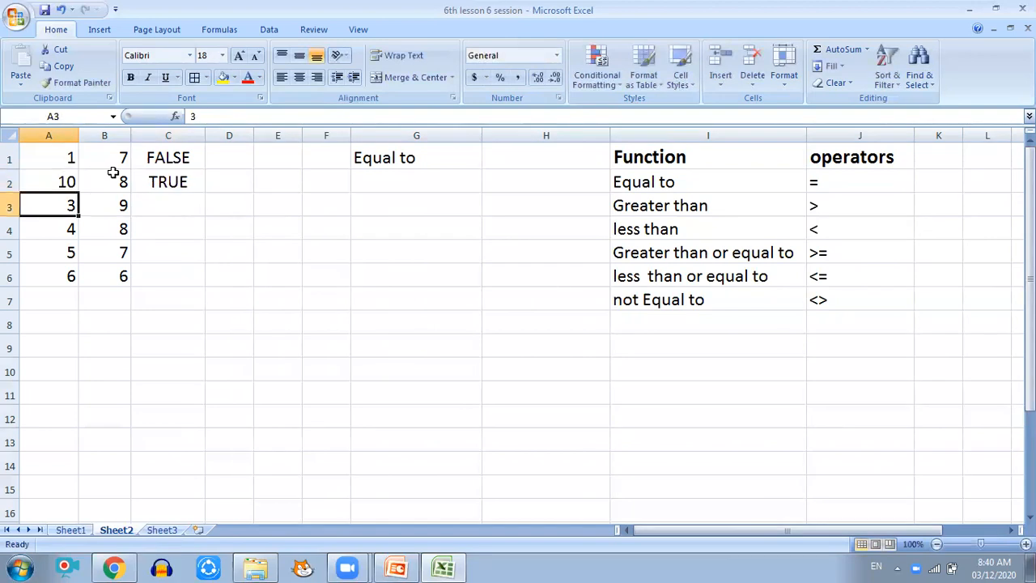
{"action": "left_click", "coordinate": [67, 182]}
{"action": "type", "text": "2"}
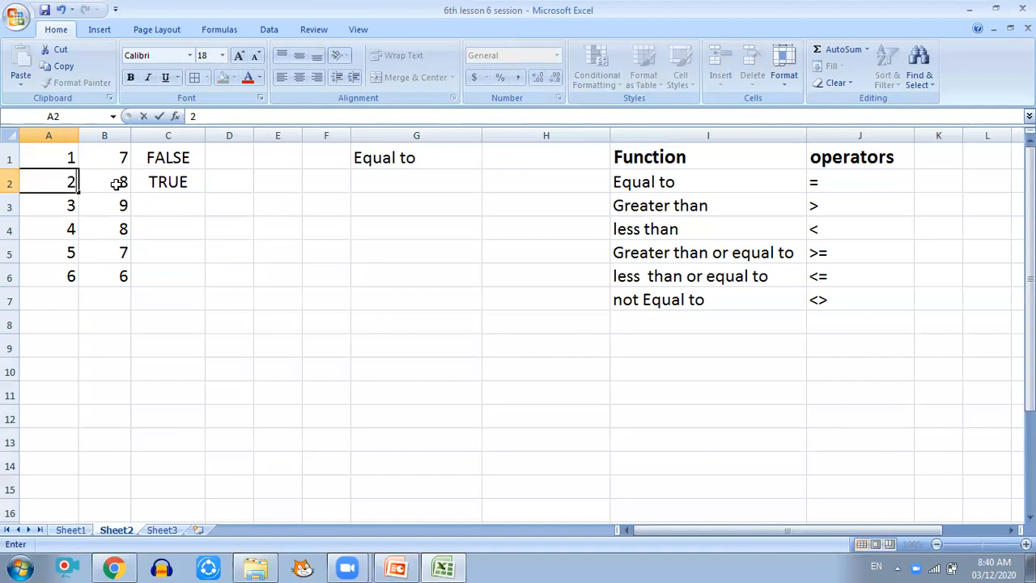
{"action": "key", "text": "Return"}
Enter the formula =A3<B3 in C3 to test whether the first number is less than the second.
{"action": "left_click", "coordinate": [153, 199]}
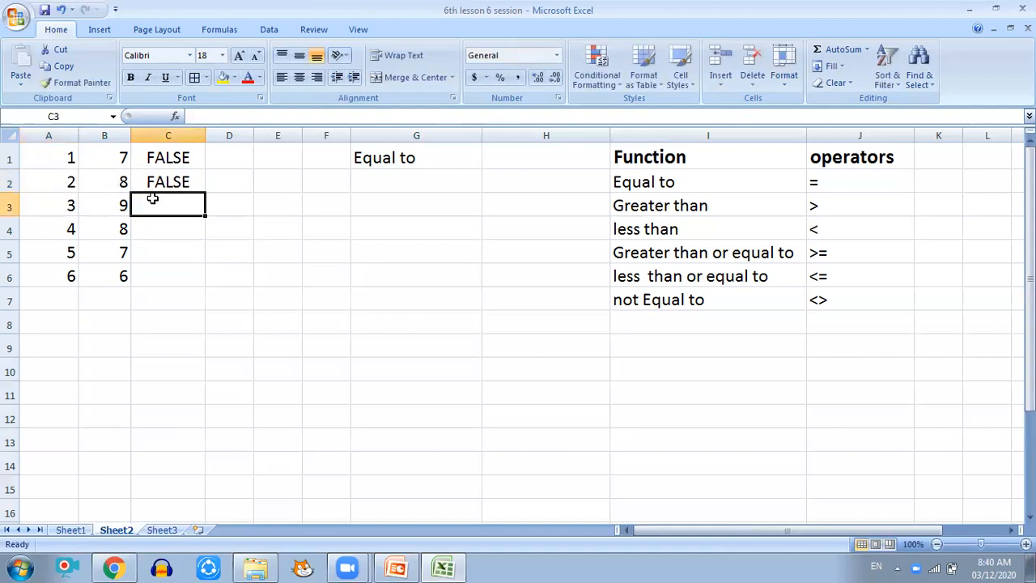
{"action": "type", "text": "="}
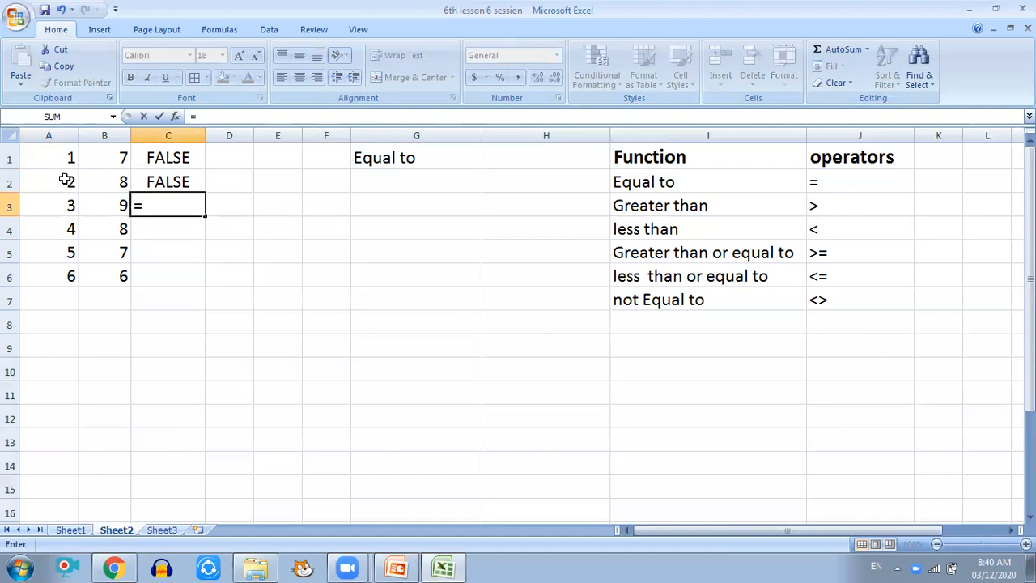
{"action": "left_click", "coordinate": [67, 204]}
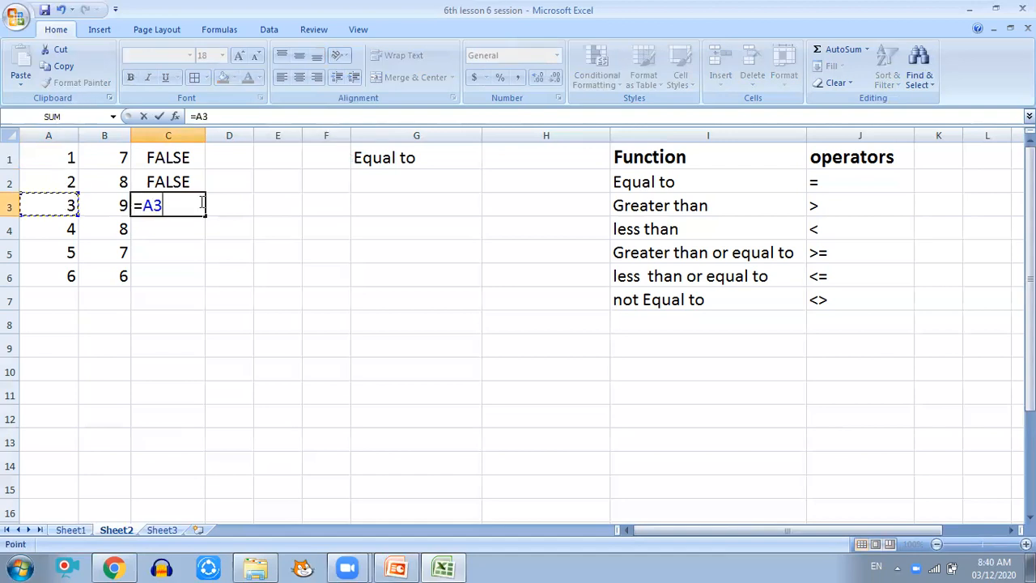
{"action": "type", "text": "<"}
{"action": "left_click", "coordinate": [113, 202]}
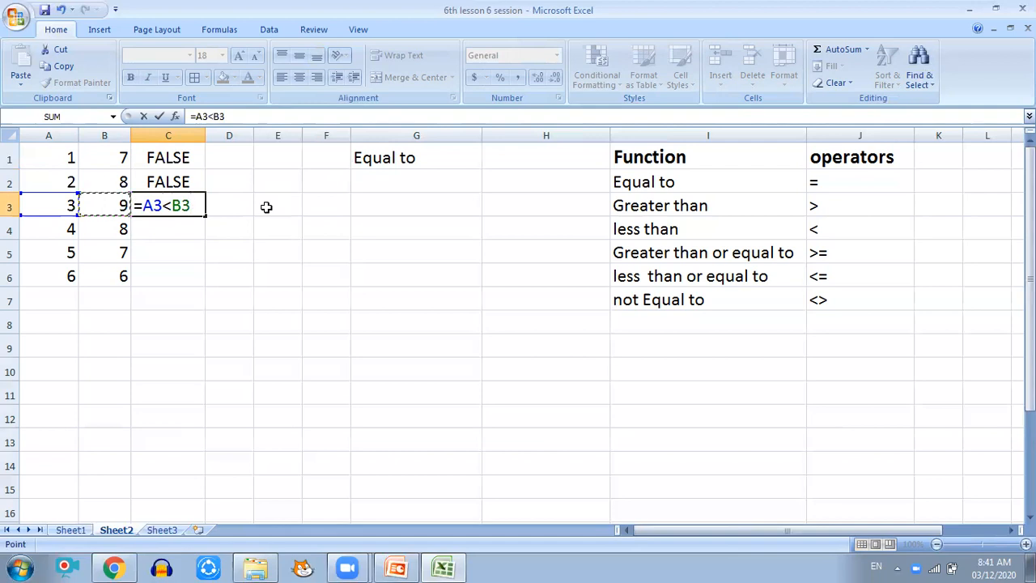
{"action": "key", "text": "Return"}
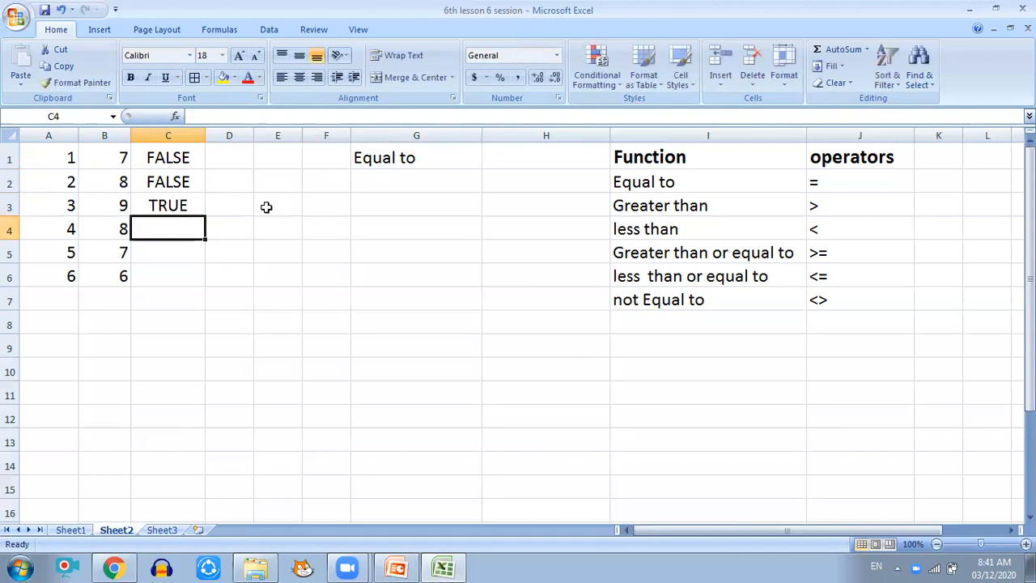
Copy the labels Greater than and less than from I3:I4 into G2 and G3.
{"action": "left_click", "coordinate": [652, 206]}
{"action": "key", "text": "ctrl+c"}
{"action": "left_click", "coordinate": [365, 184]}
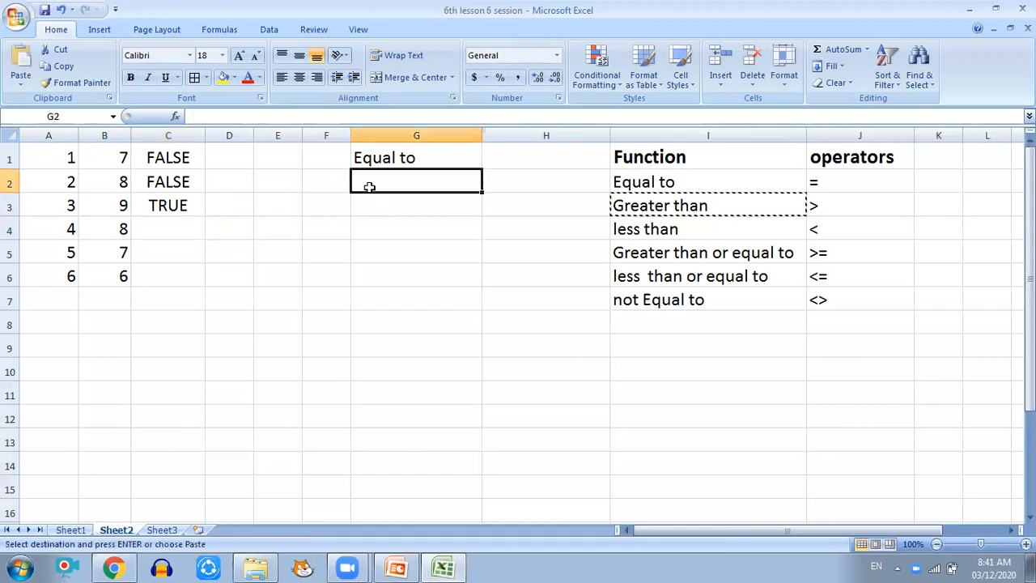
{"action": "key", "text": "ctrl+v"}
{"action": "left_click", "coordinate": [640, 228]}
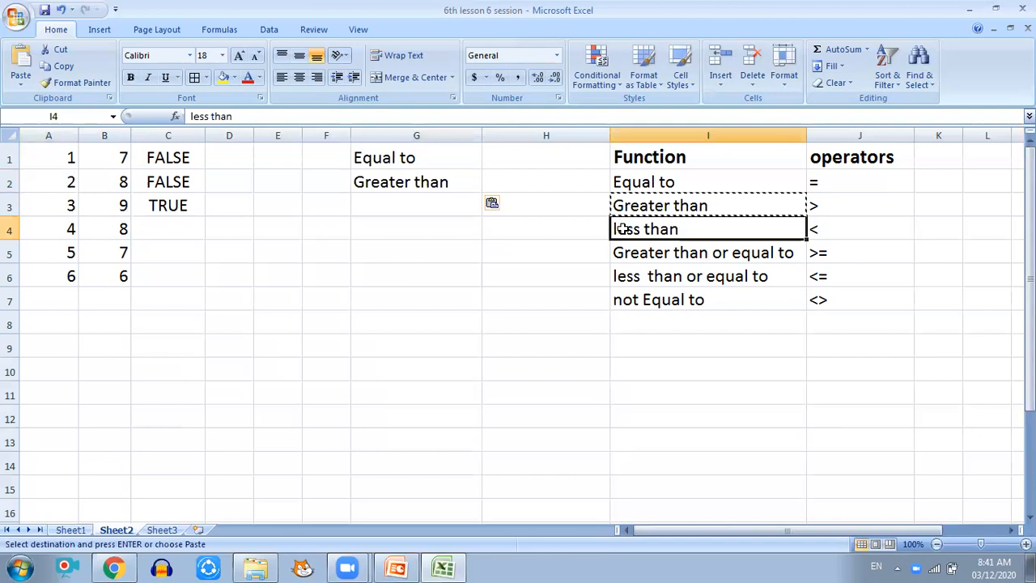
{"action": "key", "text": "ctrl+c"}
{"action": "left_click", "coordinate": [396, 209]}
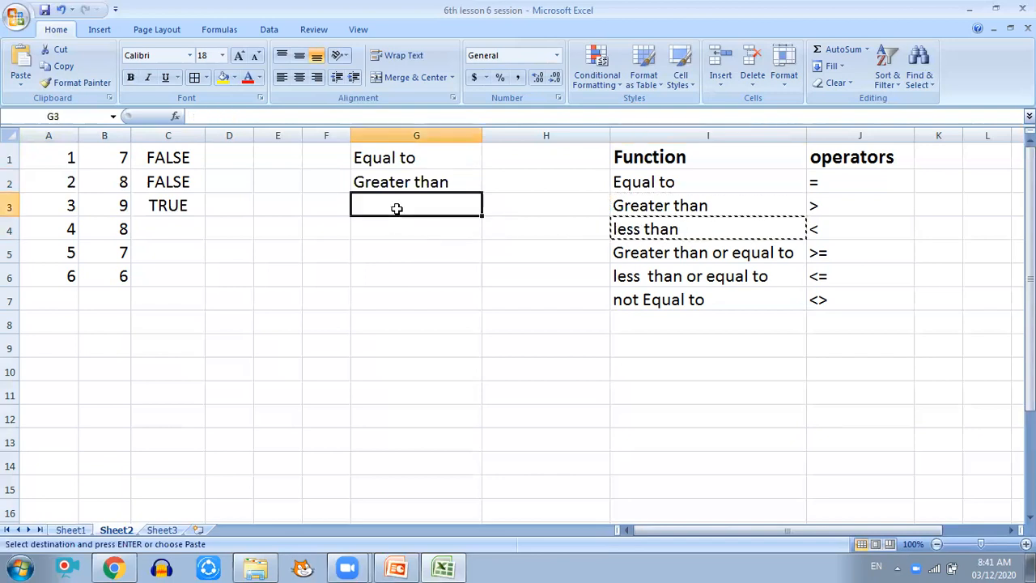
{"action": "key", "text": "Return"}
{"action": "left_click", "coordinate": [160, 228]}
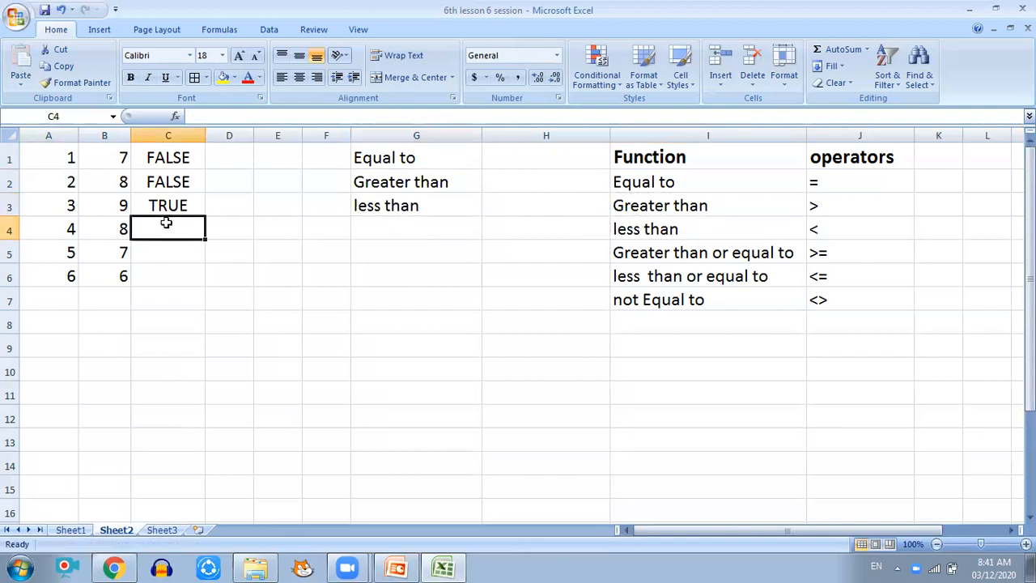
Copy the label Greater than or equal to from I5 into G4, and widen column G to fit it.
{"action": "left_click", "coordinate": [658, 251]}
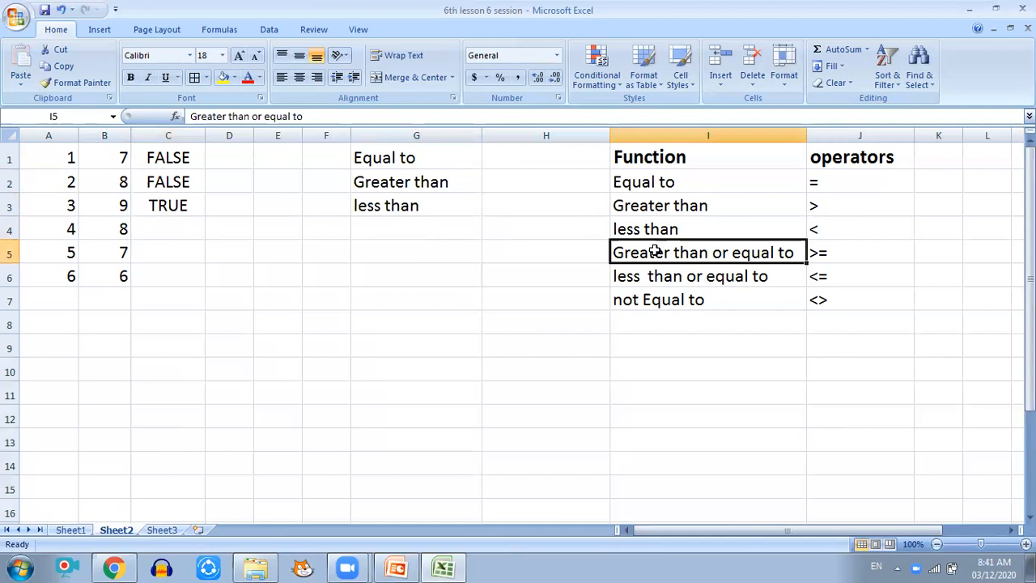
{"action": "key", "text": "ctrl+c"}
{"action": "left_click", "coordinate": [381, 226]}
{"action": "key", "text": "Return"}
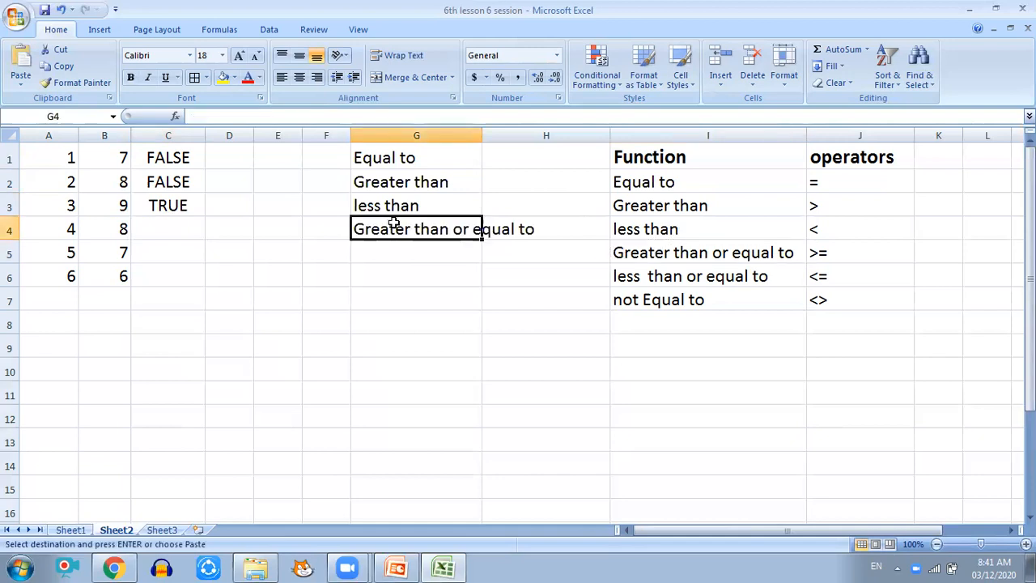
{"action": "left_click_drag", "start_coordinate": [482, 135], "coordinate": [538, 150]}
Enter the formula =A4>=B4 in C4 to test whether the first number is greater than or equal to the second.
{"action": "left_click", "coordinate": [86, 228]}
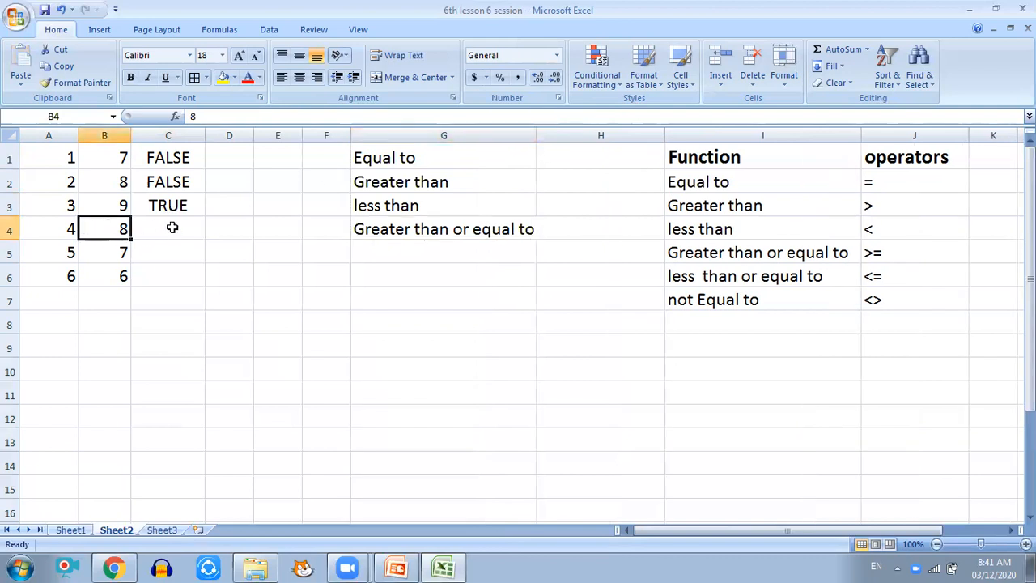
{"action": "left_click", "coordinate": [172, 227]}
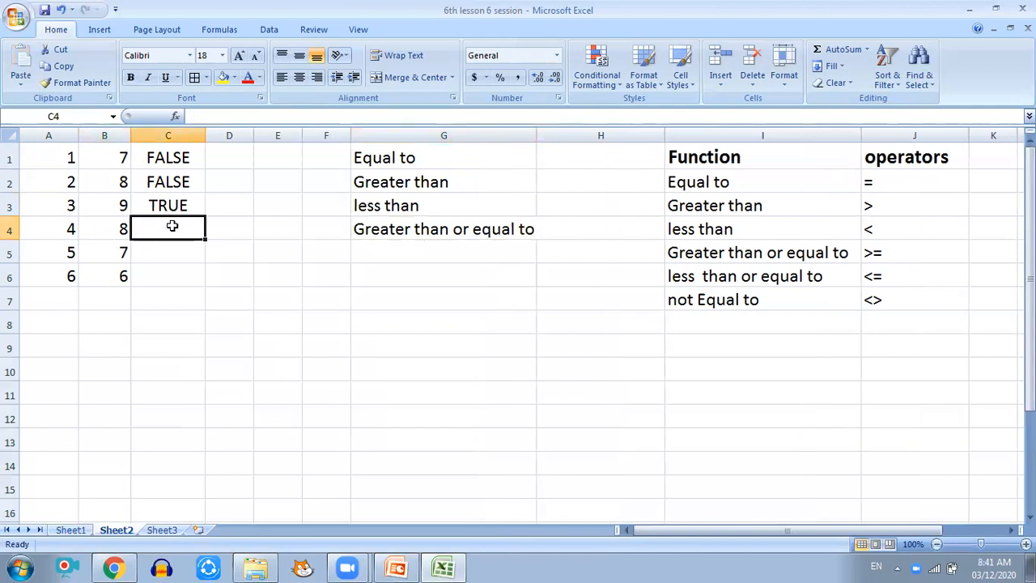
{"action": "type", "text": "="}
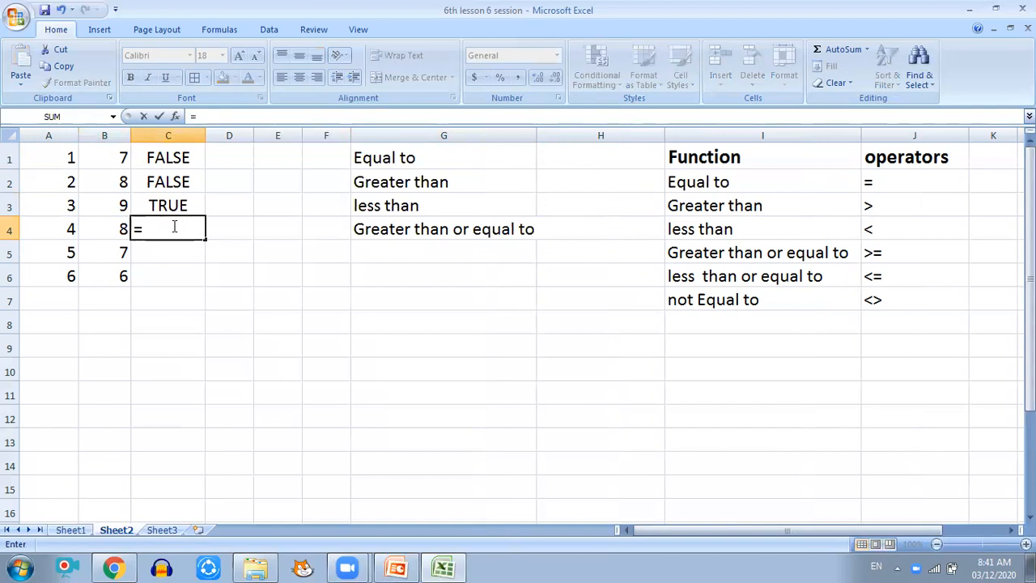
{"action": "type", "text": ">="}
{"action": "key", "text": "BackSpace"}
{"action": "key", "text": "BackSpace"}
{"action": "left_click", "coordinate": [45, 226]}
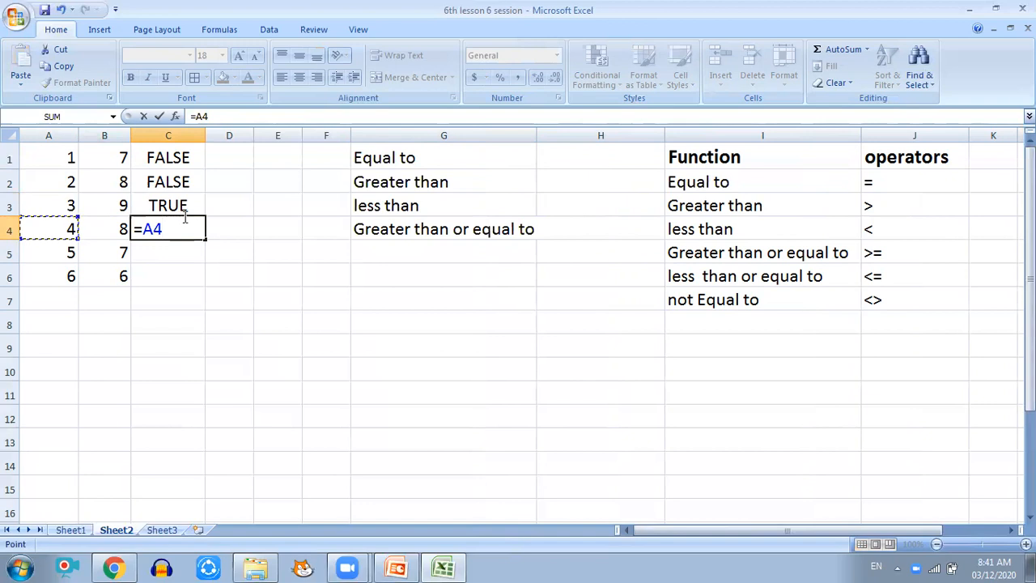
{"action": "type", "text": ">="}
{"action": "left_click", "coordinate": [110, 230]}
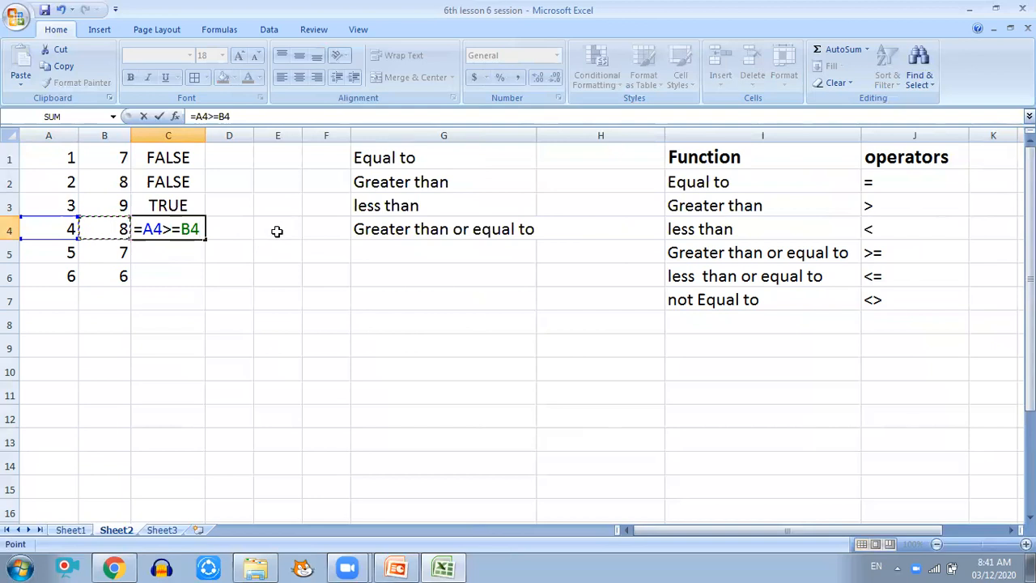
{"action": "key", "text": "Return"}
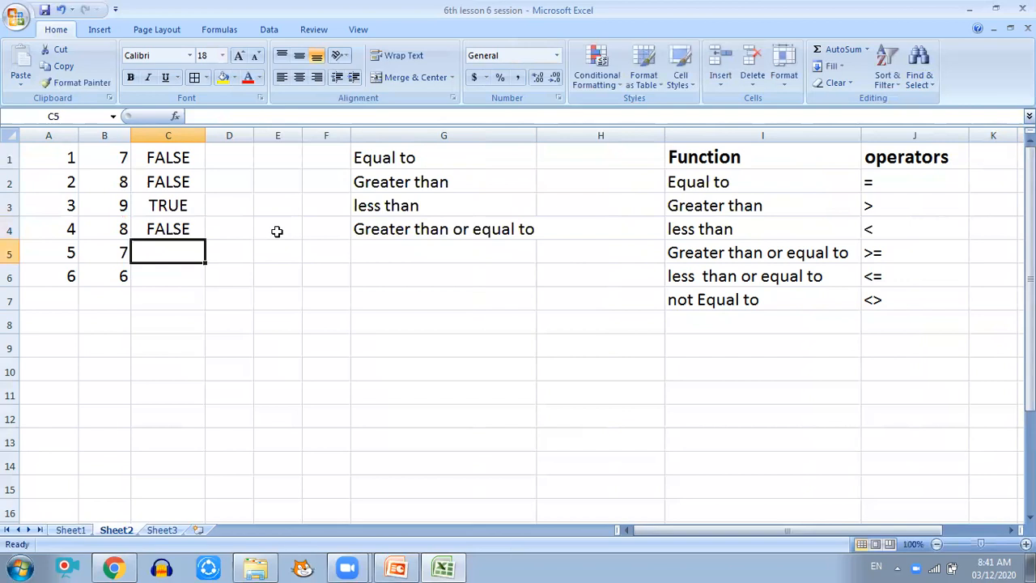
Test the greater-than-or-equal formula in C4 by entering 9, 8 and 6 in A4 in turn, and restore A4 to 4.
{"action": "left_click", "coordinate": [69, 226]}
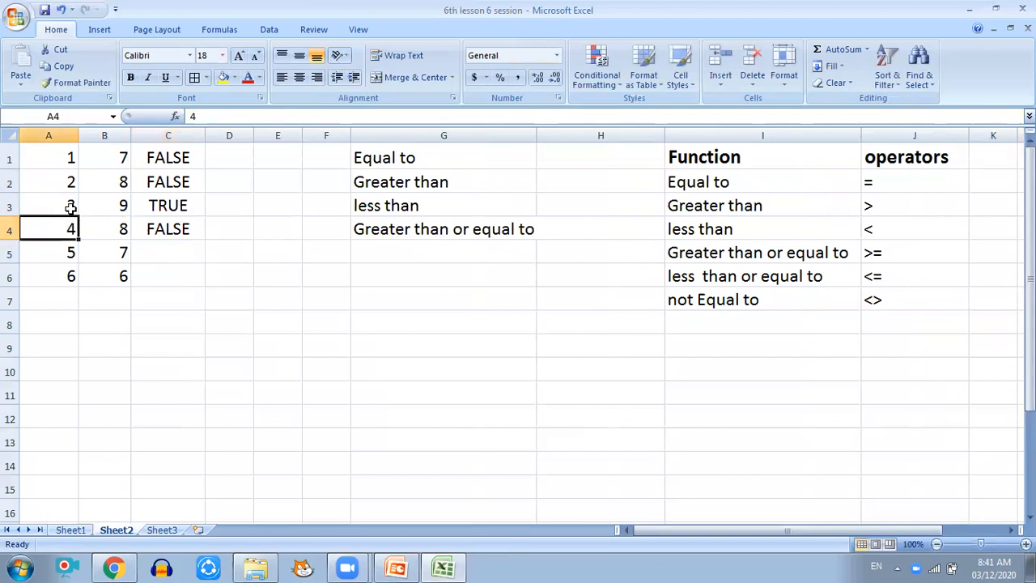
{"action": "type", "text": "9"}
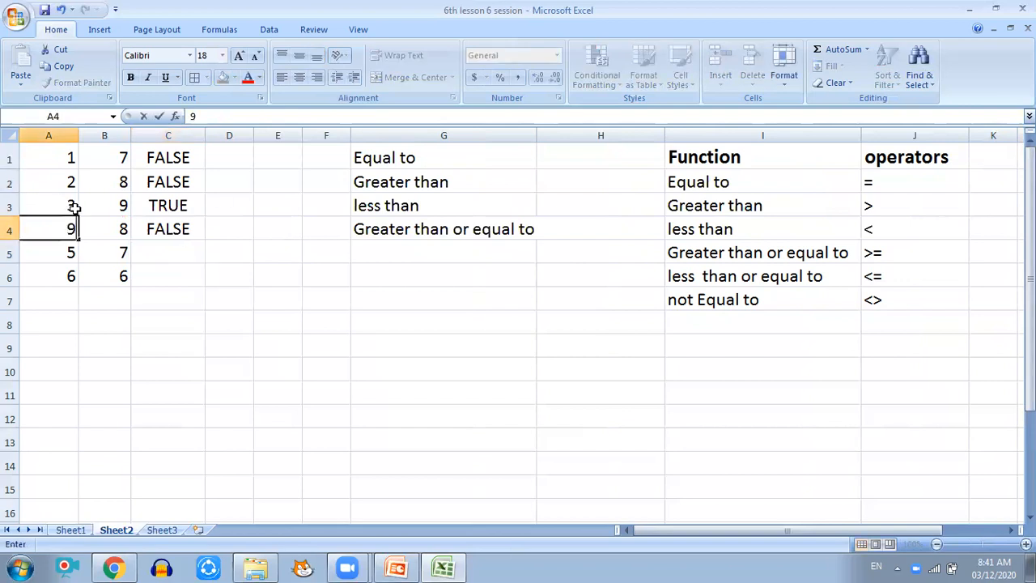
{"action": "key", "text": "Return"}
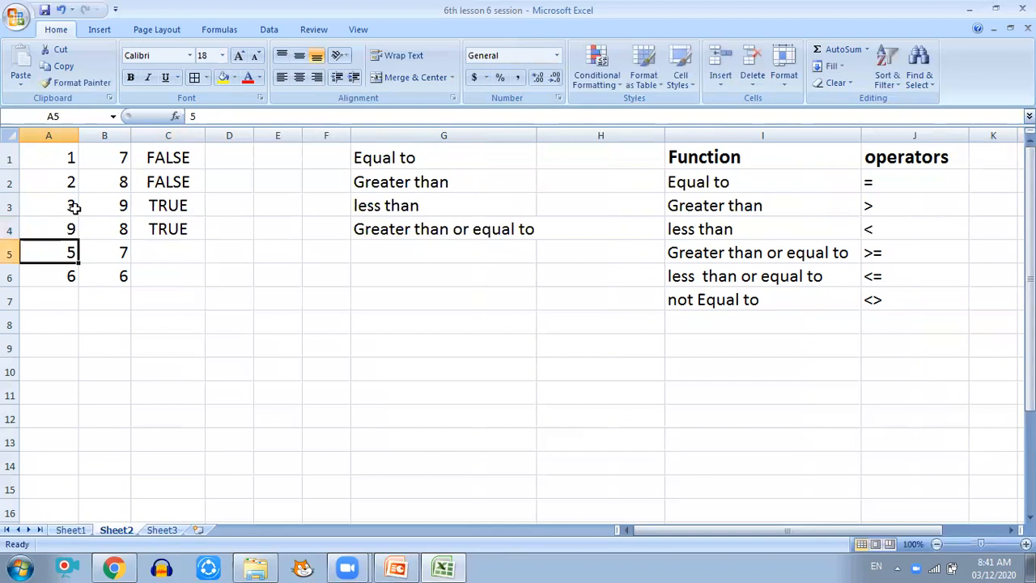
{"action": "left_click", "coordinate": [70, 228]}
{"action": "type", "text": "8"}
{"action": "key", "text": "Return"}
{"action": "left_click", "coordinate": [65, 229]}
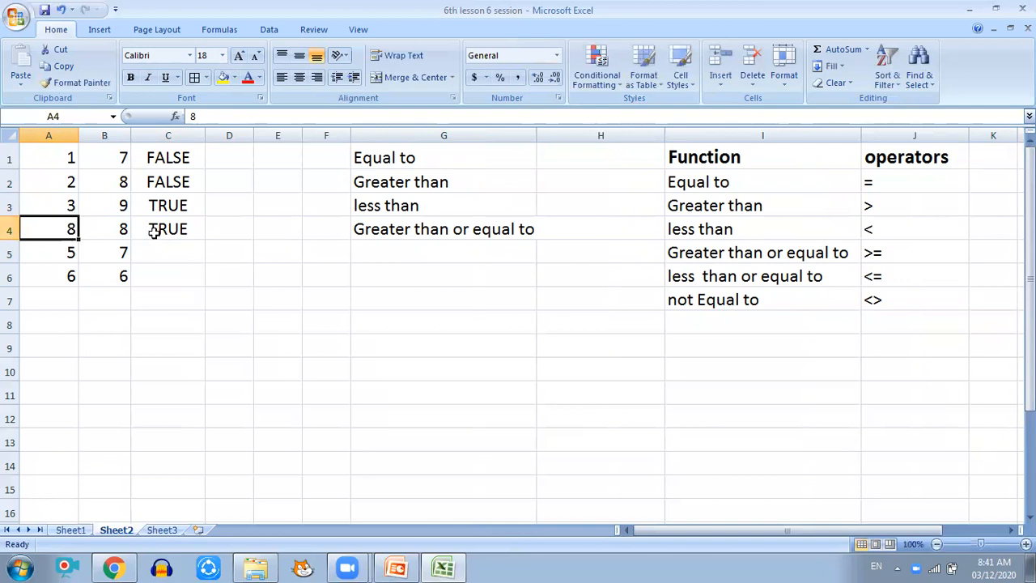
{"action": "type", "text": "6"}
{"action": "key", "text": "Return"}
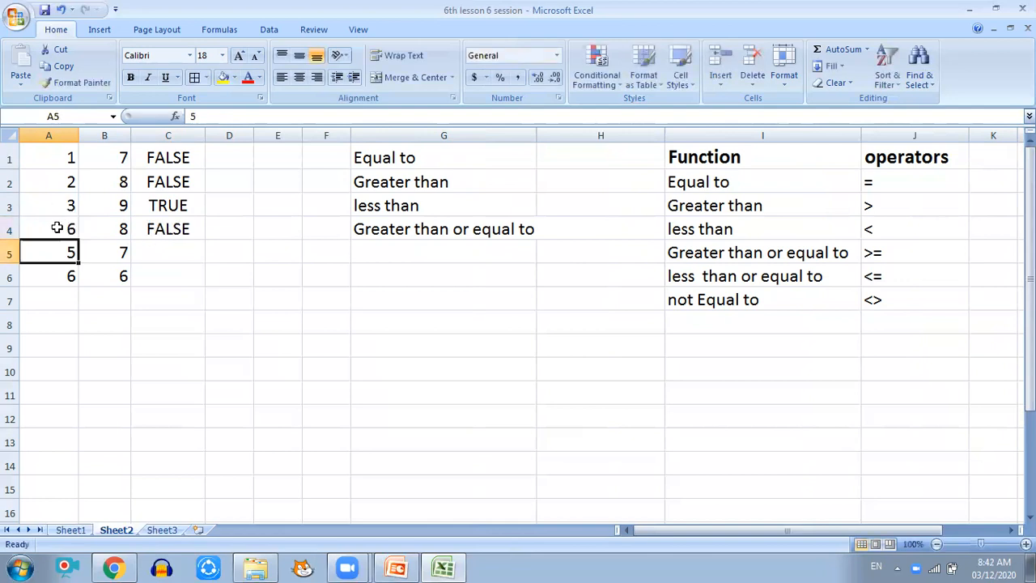
{"action": "left_click", "coordinate": [55, 227]}
{"action": "type", "text": "4"}
{"action": "key", "text": "Return"}
Copy the label less than or equal to from I6 into G5.
{"action": "left_click", "coordinate": [165, 246]}
{"action": "left_click", "coordinate": [706, 272]}
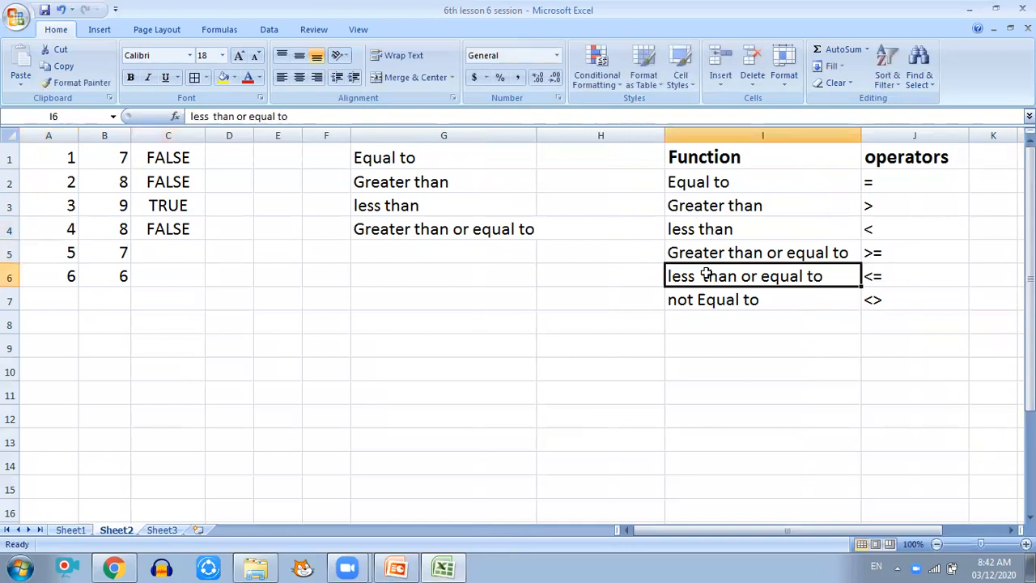
{"action": "key", "text": "ctrl+c"}
{"action": "left_click", "coordinate": [395, 256]}
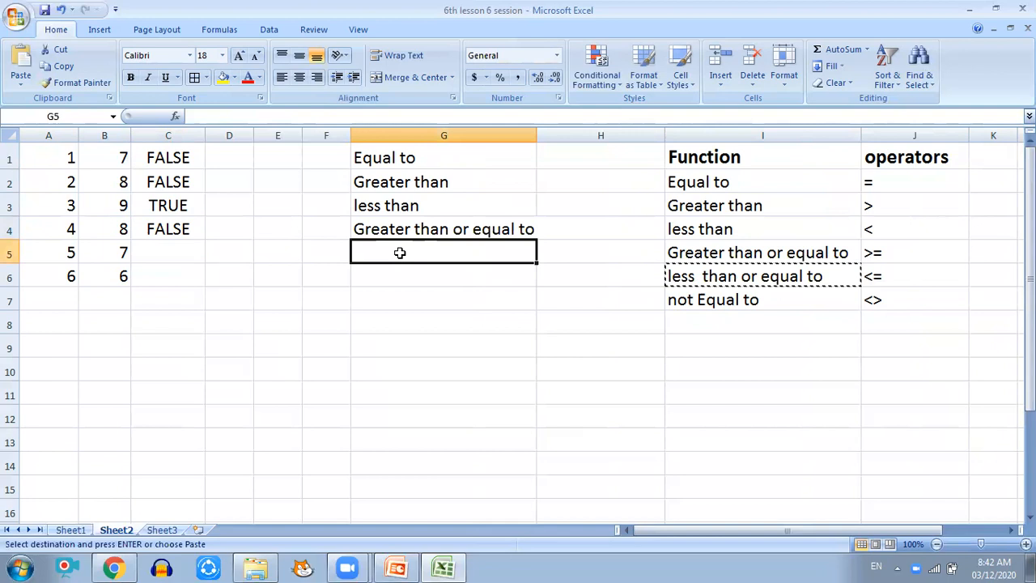
{"action": "key", "text": "ctrl+v"}
Enter the formula =A5<=B5 in C5 to test whether the first number is less than or equal to the second.
{"action": "left_click", "coordinate": [155, 244]}
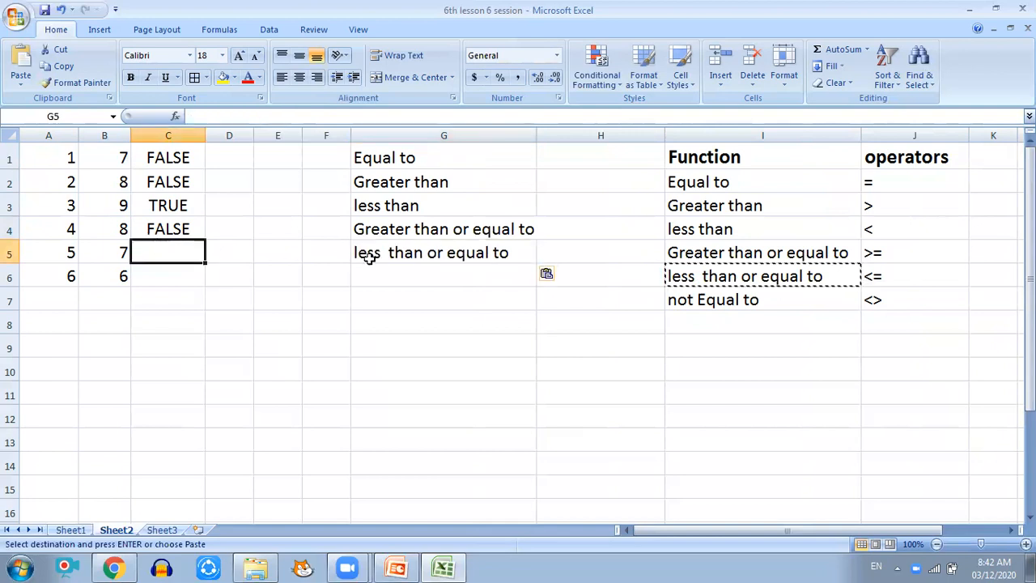
{"action": "type", "text": "="}
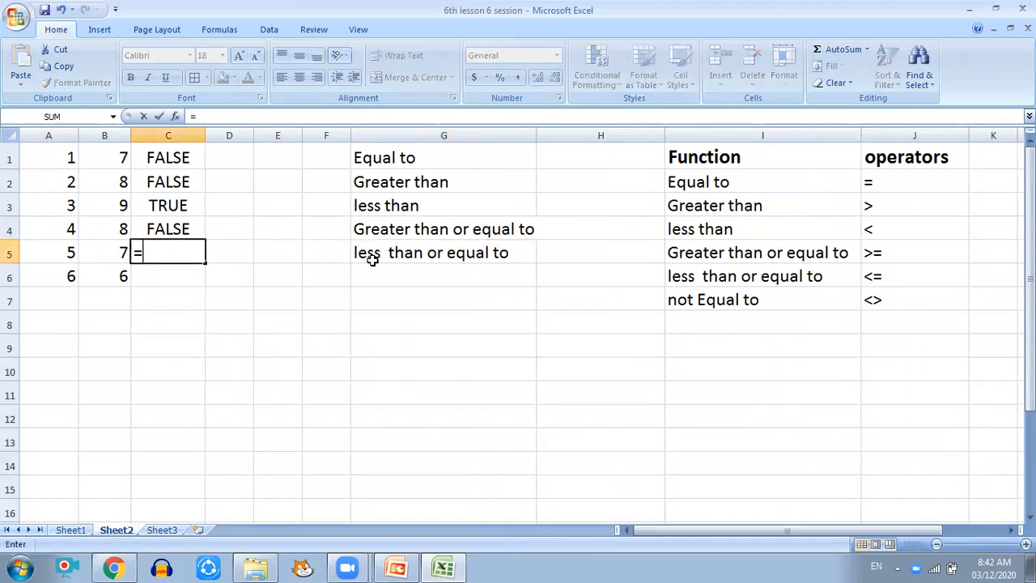
{"action": "left_click", "coordinate": [61, 253]}
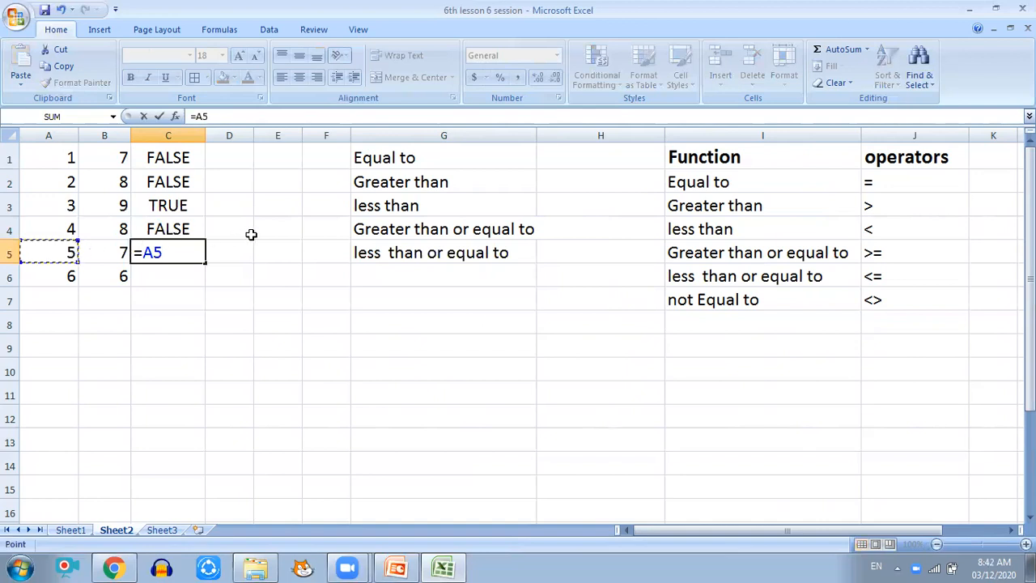
{"action": "type", "text": "<="}
{"action": "left_click", "coordinate": [101, 251]}
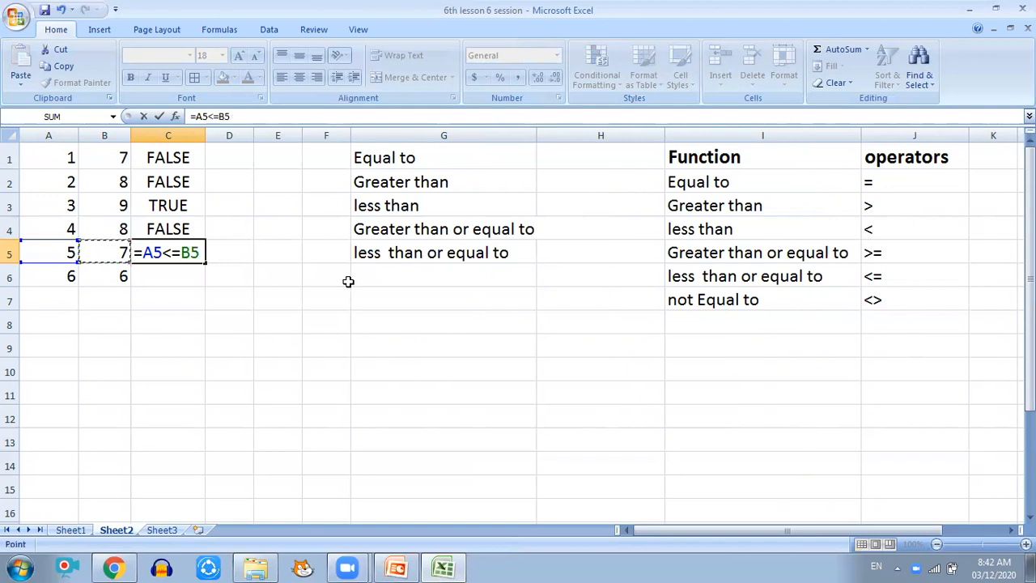
{"action": "key", "text": "Return"}
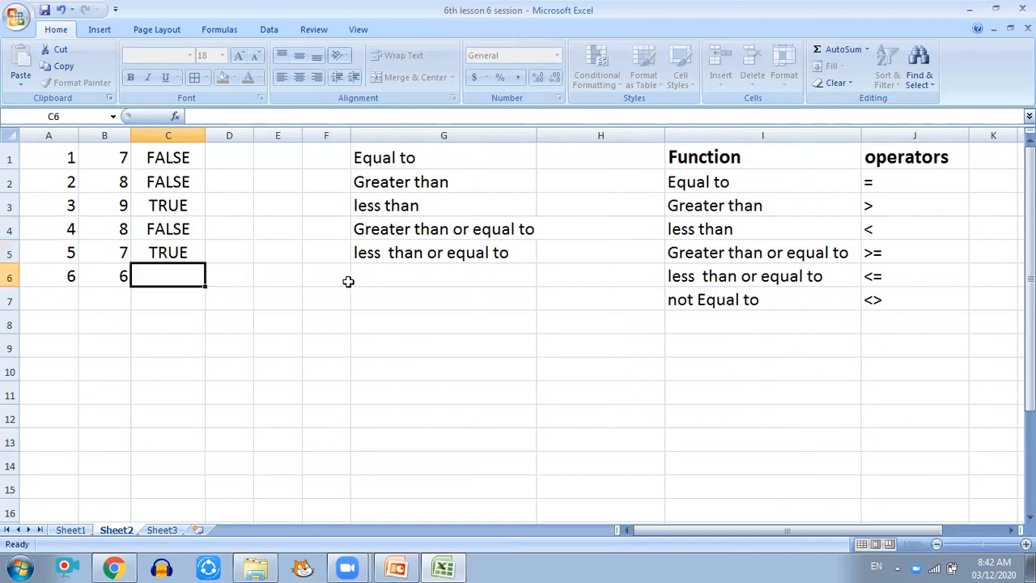
{"action": "left_click", "coordinate": [55, 247]}
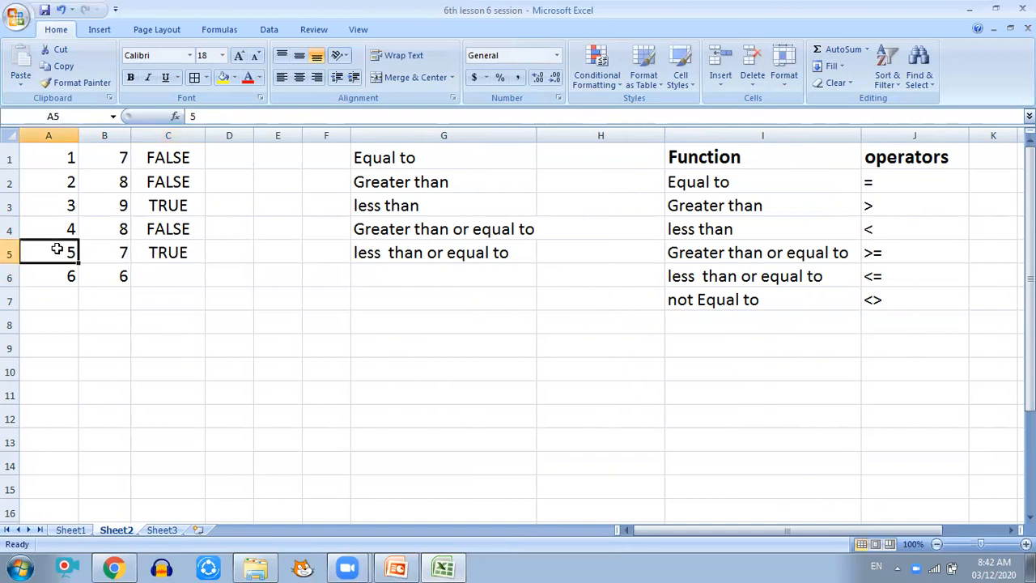
Enter the formula =A6<>B6 in C6 to test whether the two numbers are not equal.
{"action": "left_click", "coordinate": [166, 276]}
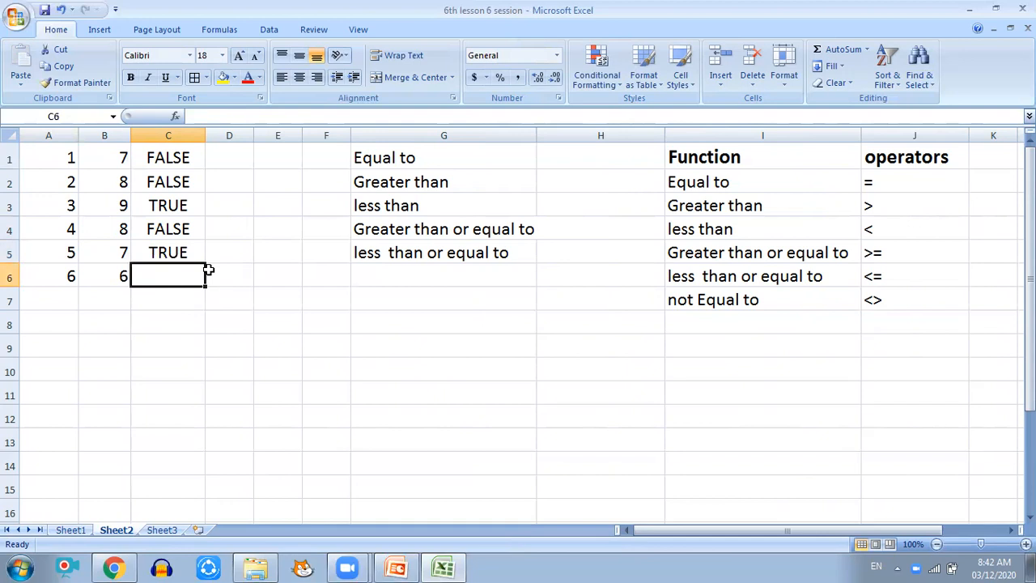
{"action": "type", "text": "="}
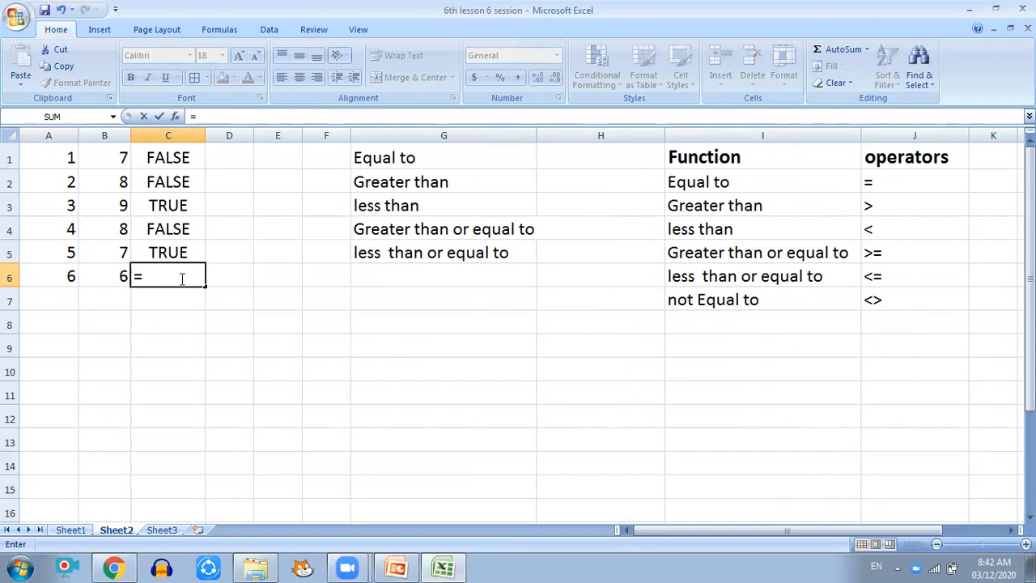
{"action": "left_click", "coordinate": [68, 272]}
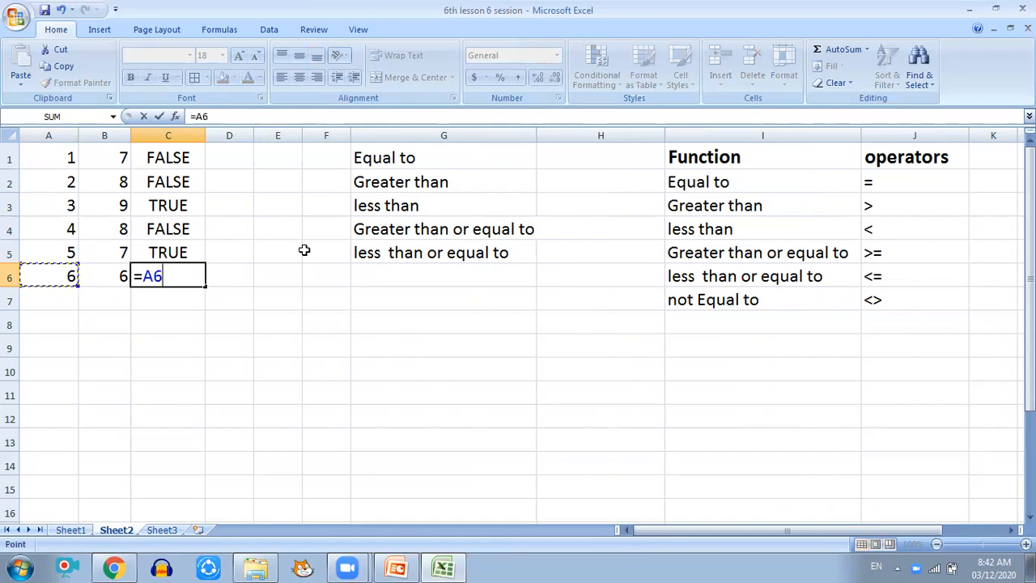
{"action": "type", "text": "<>"}
{"action": "left_click", "coordinate": [99, 272]}
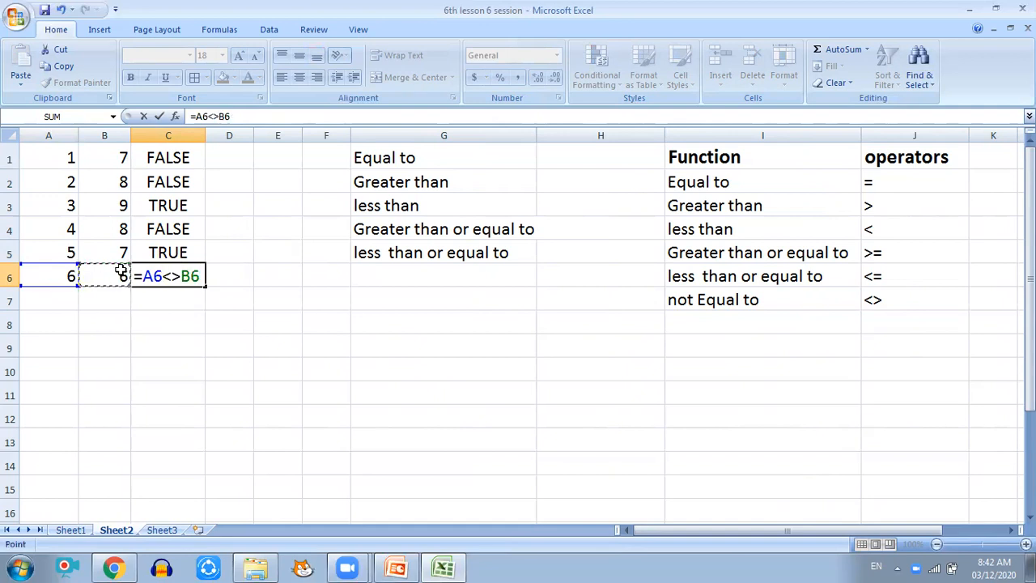
{"action": "key", "text": "Return"}
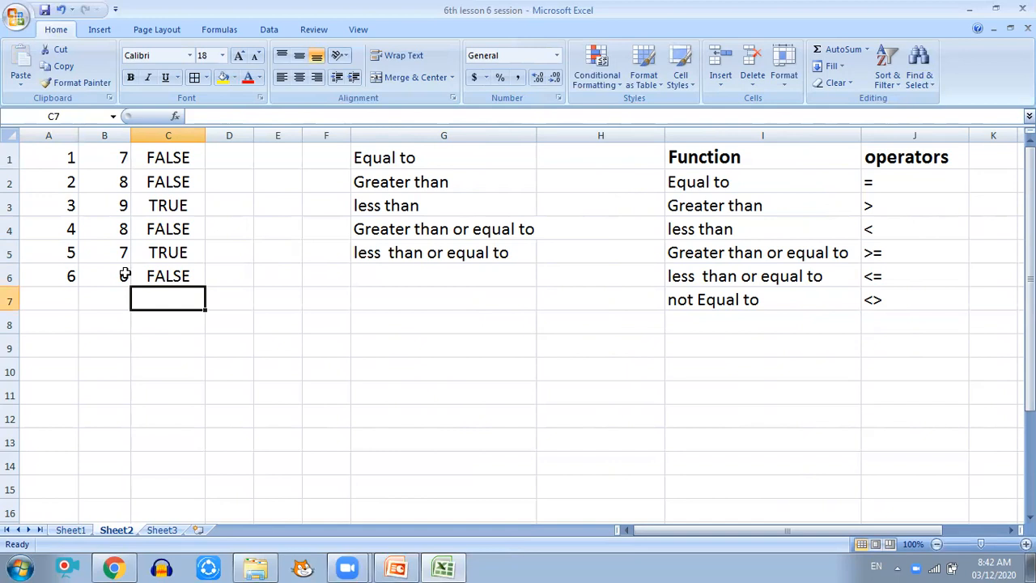
Set B1 to 1 and A2 to 9 to satisfy the equal-to and greater-than comparisons.
{"action": "left_click", "coordinate": [165, 161]}
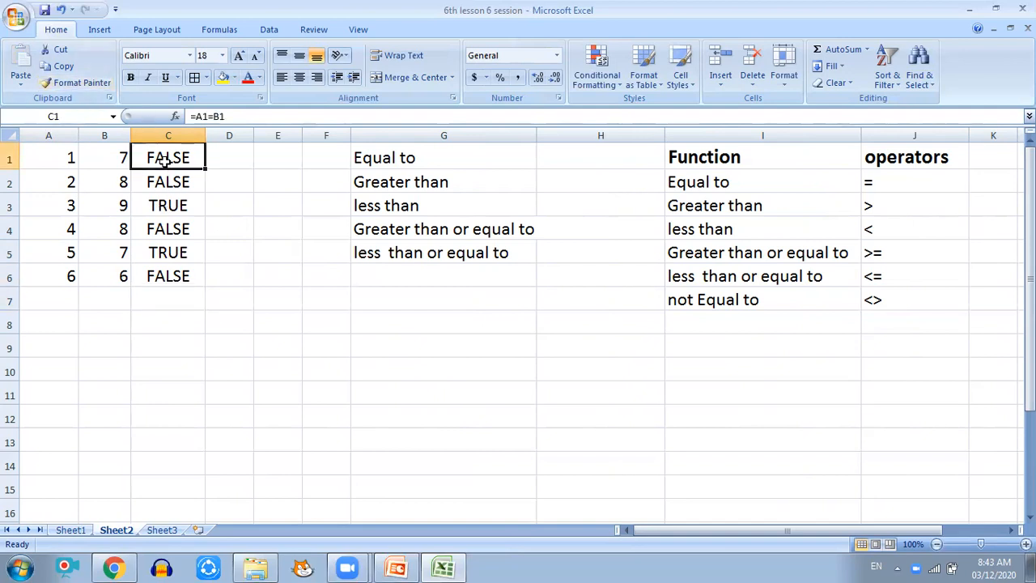
{"action": "left_click", "coordinate": [123, 160]}
{"action": "type", "text": "1"}
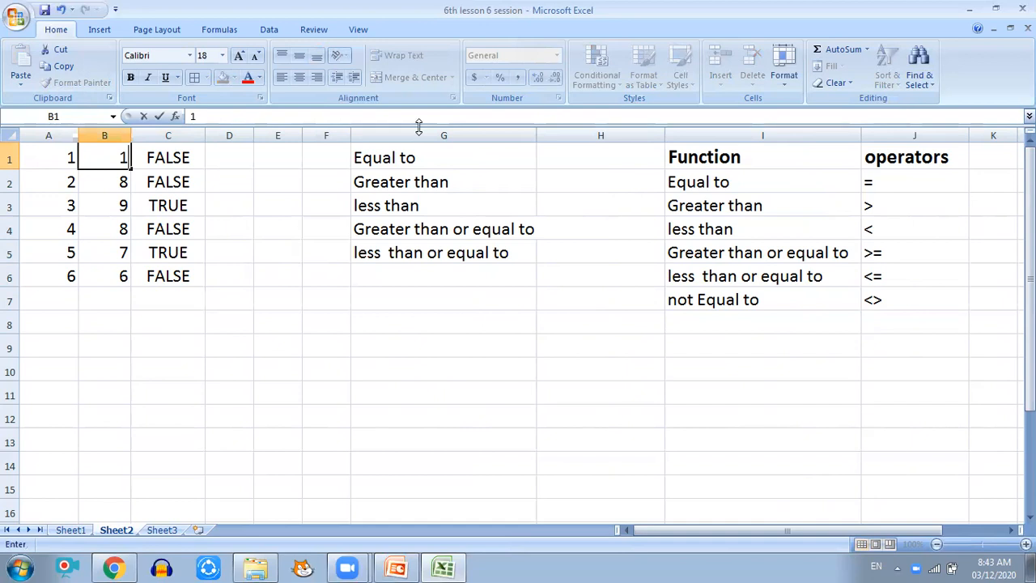
{"action": "key", "text": "Return"}
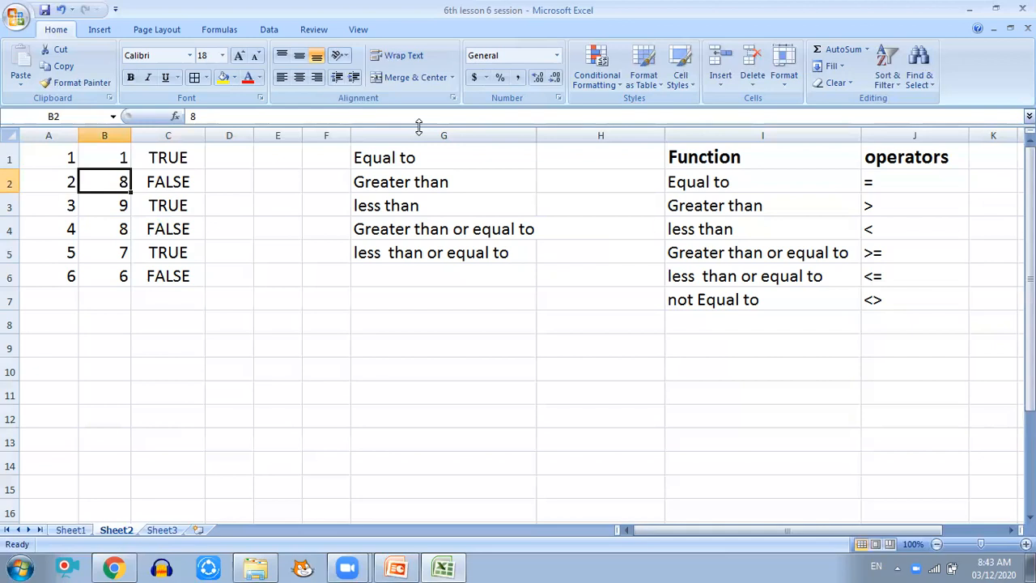
{"action": "left_click", "coordinate": [64, 181]}
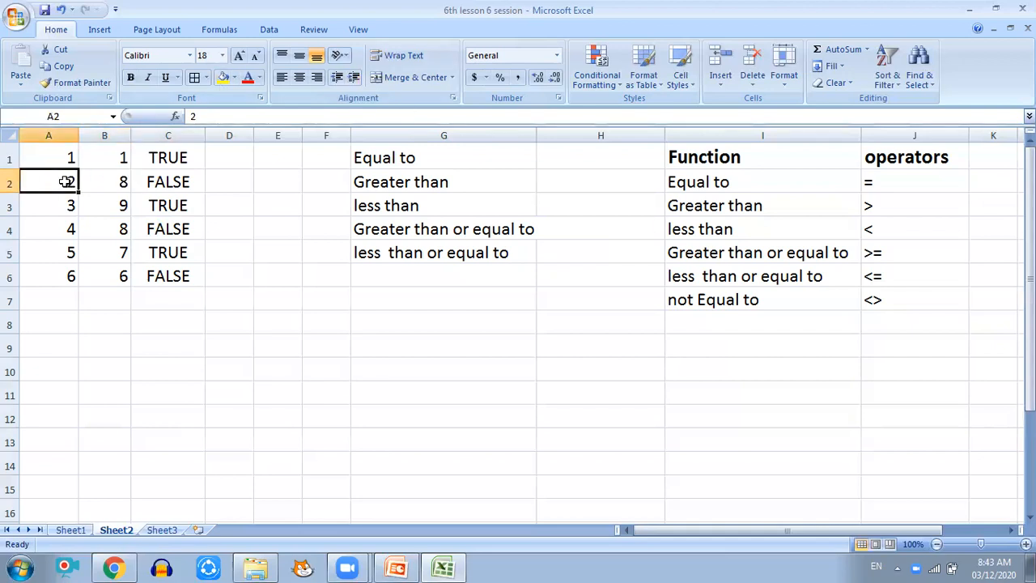
{"action": "type", "text": "9"}
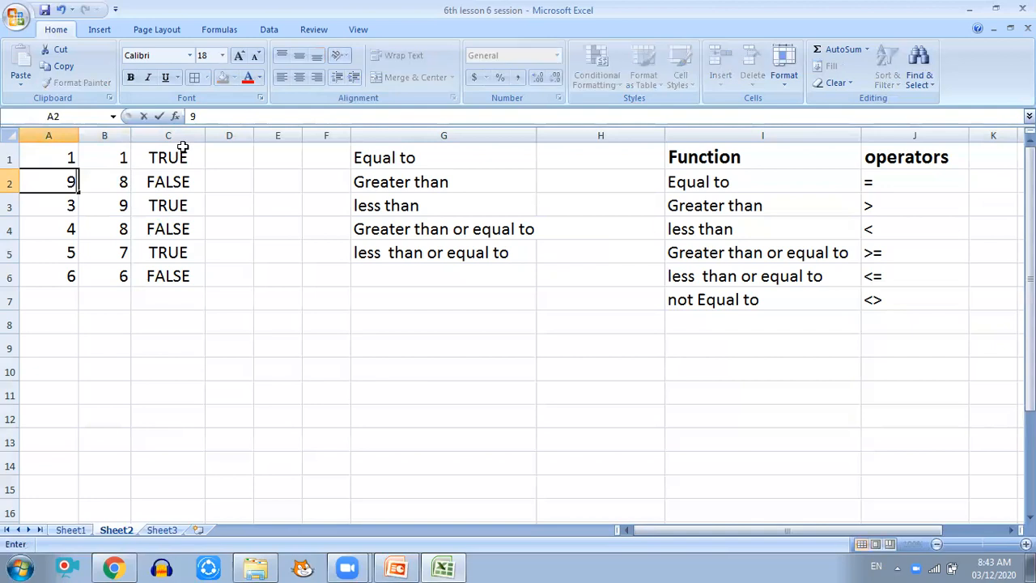
{"action": "key", "text": "Return"}
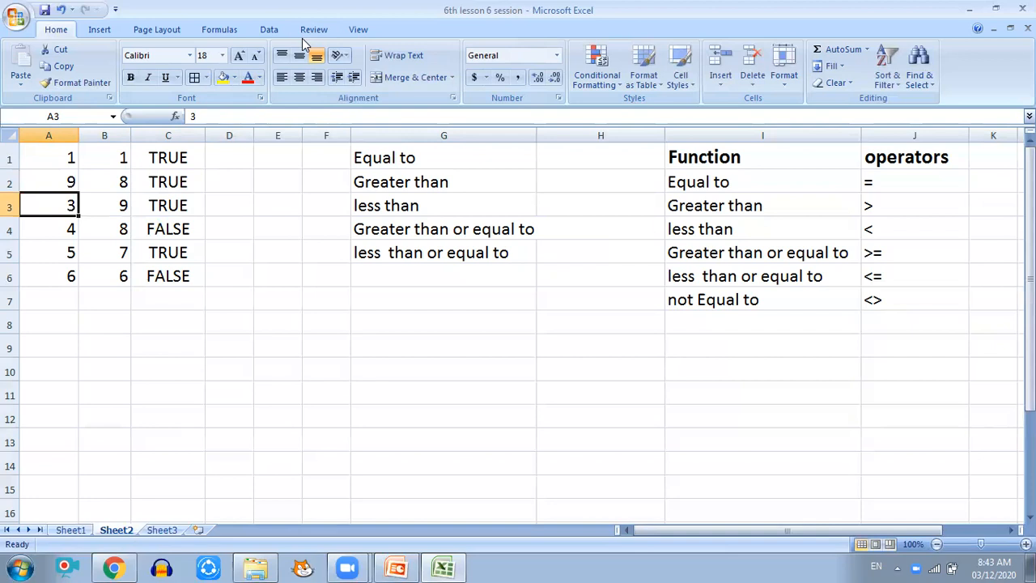
Set A4 to 10 and A6 to 7 to satisfy the greater-than-or-equal and not-equal comparisons.
{"action": "key", "text": "Return"}
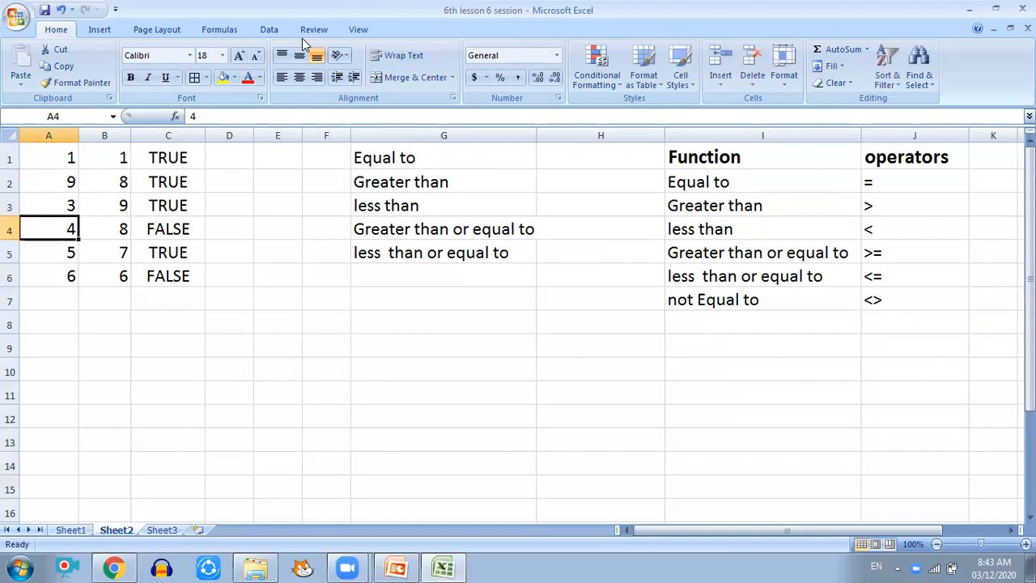
{"action": "type", "text": "10"}
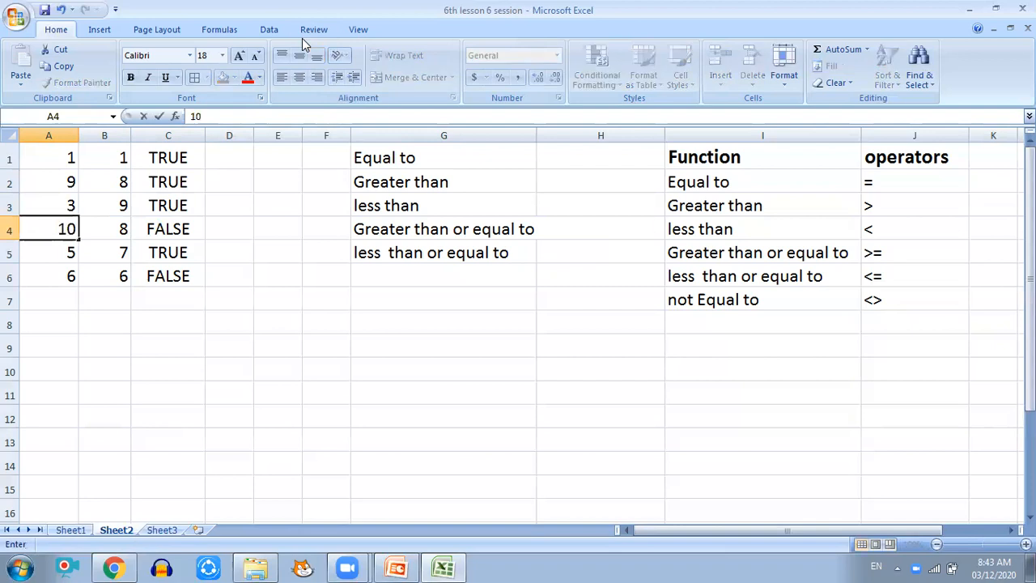
{"action": "key", "text": "Return"}
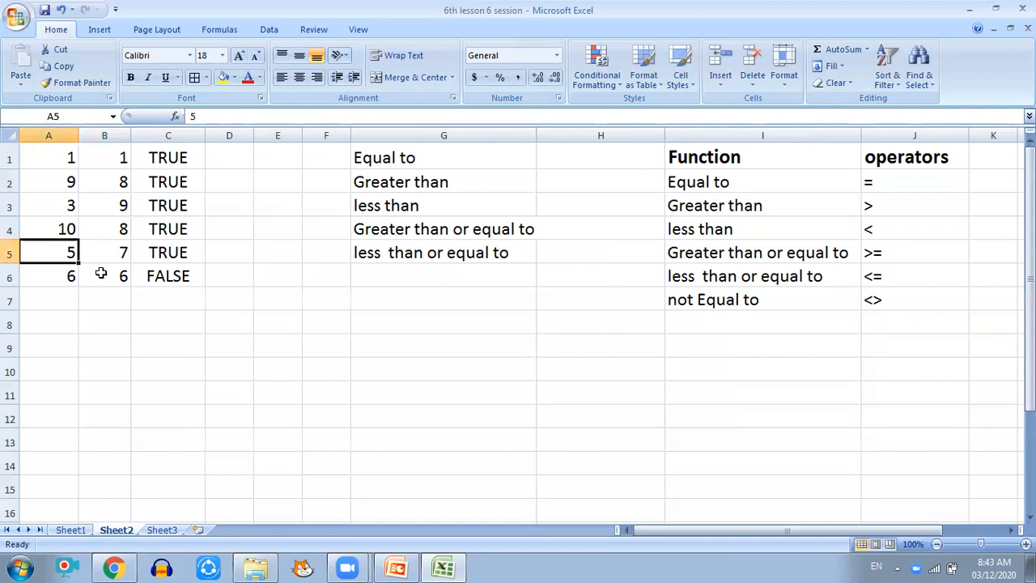
{"action": "left_click", "coordinate": [52, 277]}
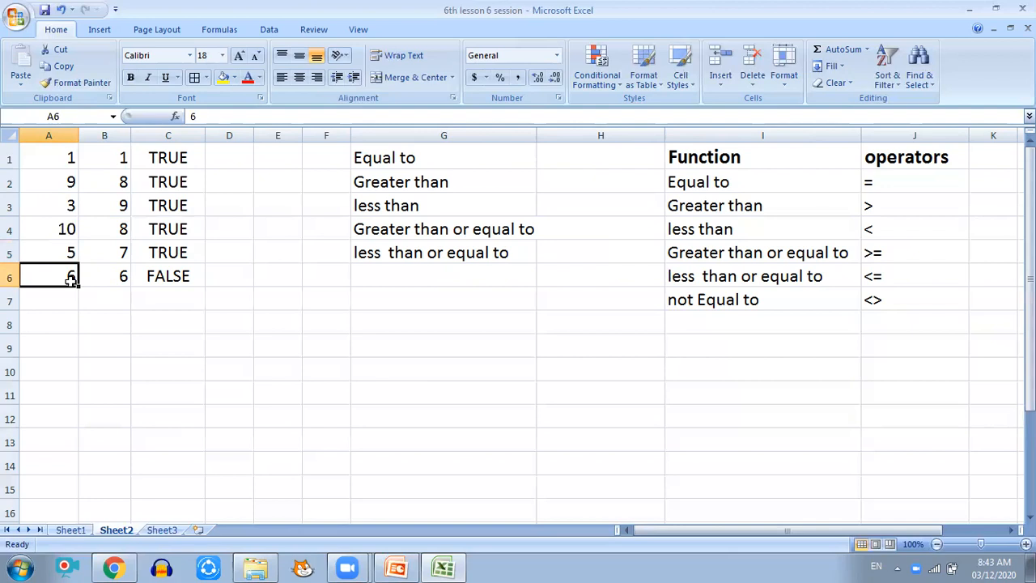
{"action": "type", "text": "7"}
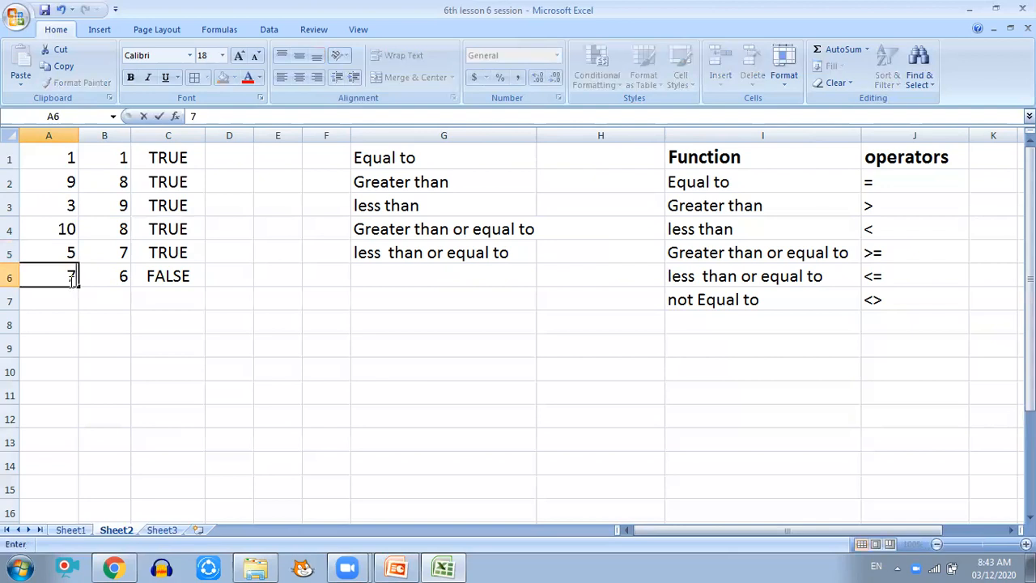
{"action": "key", "text": "Return"}
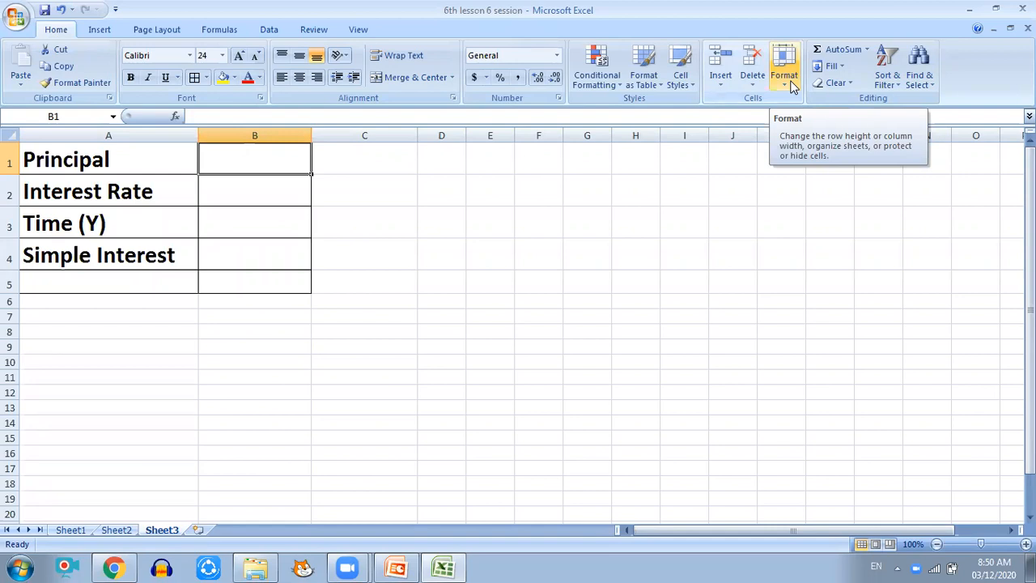
Enter 10000 as the principal in B1, 9 as the interest rate in B2 and 5 as the time in B3.
{"action": "type", "text": "1000"}
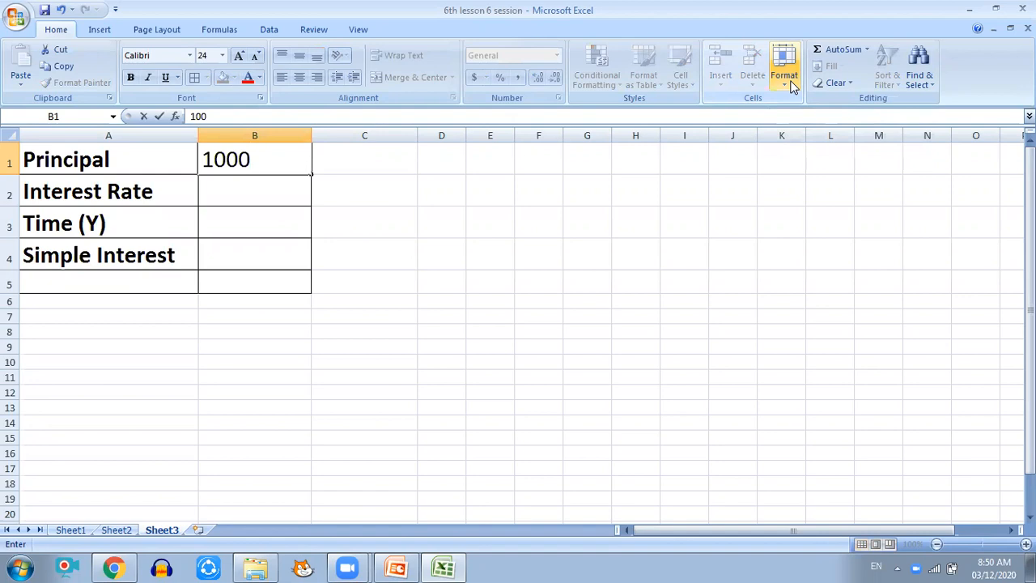
{"action": "type", "text": "0"}
{"action": "left_click", "coordinate": [285, 192]}
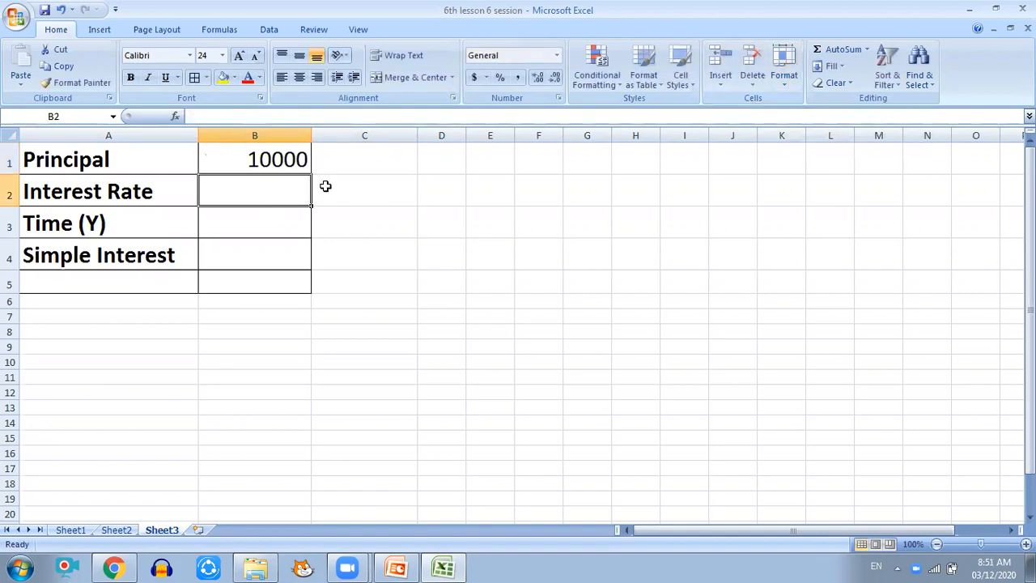
{"action": "type", "text": "9"}
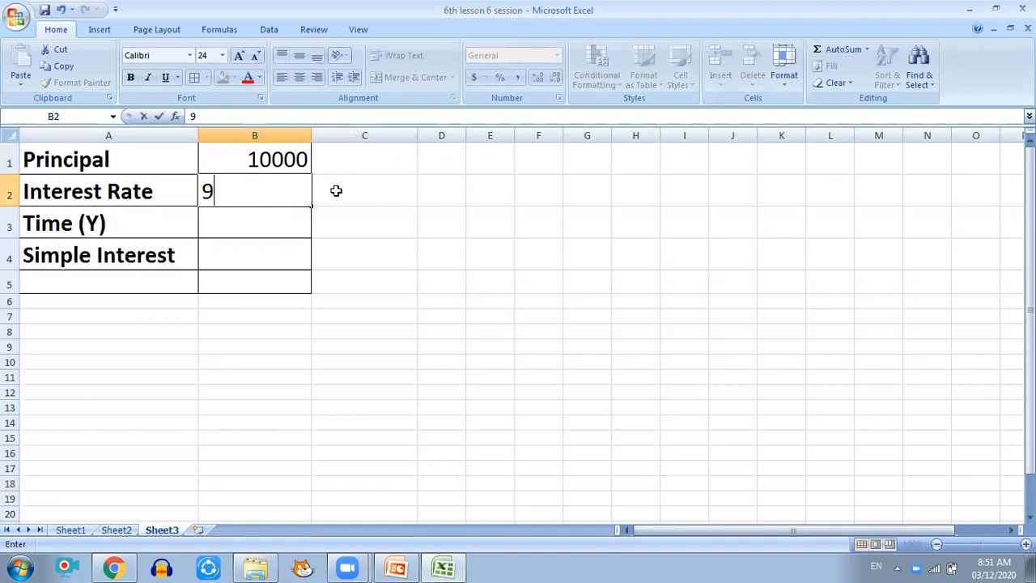
{"action": "key", "text": "Return"}
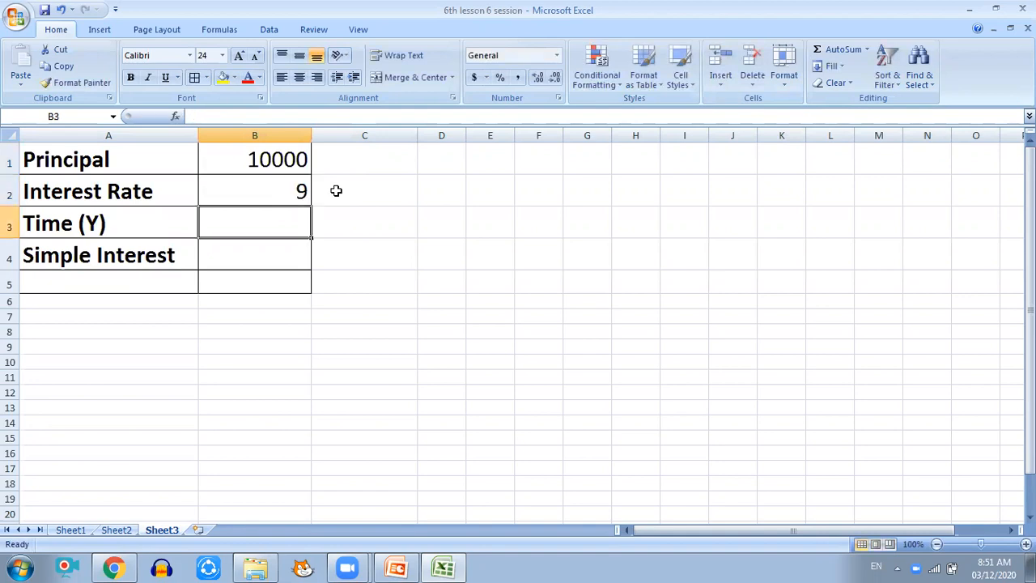
{"action": "type", "text": "5"}
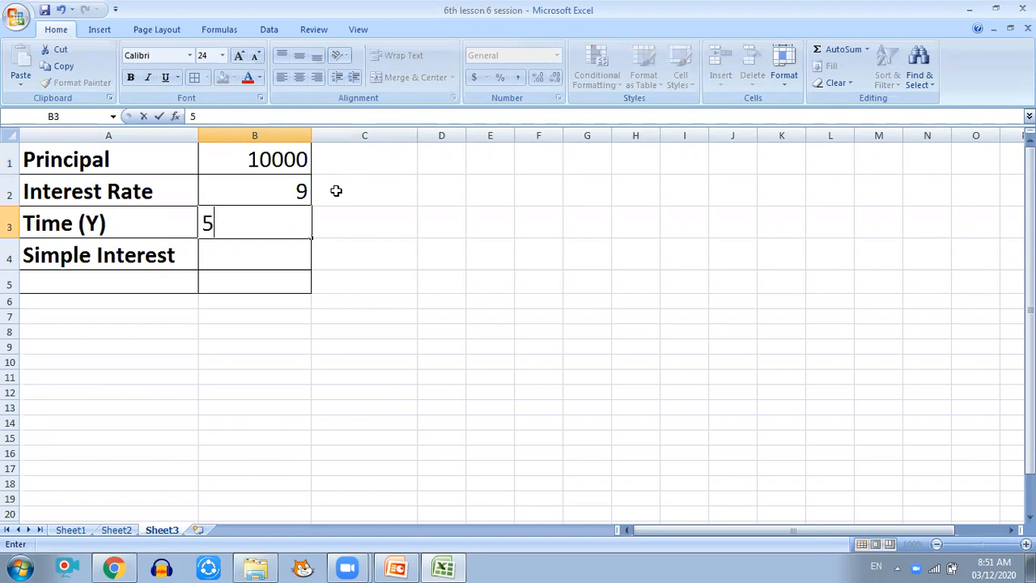
{"action": "left_click", "coordinate": [288, 248]}
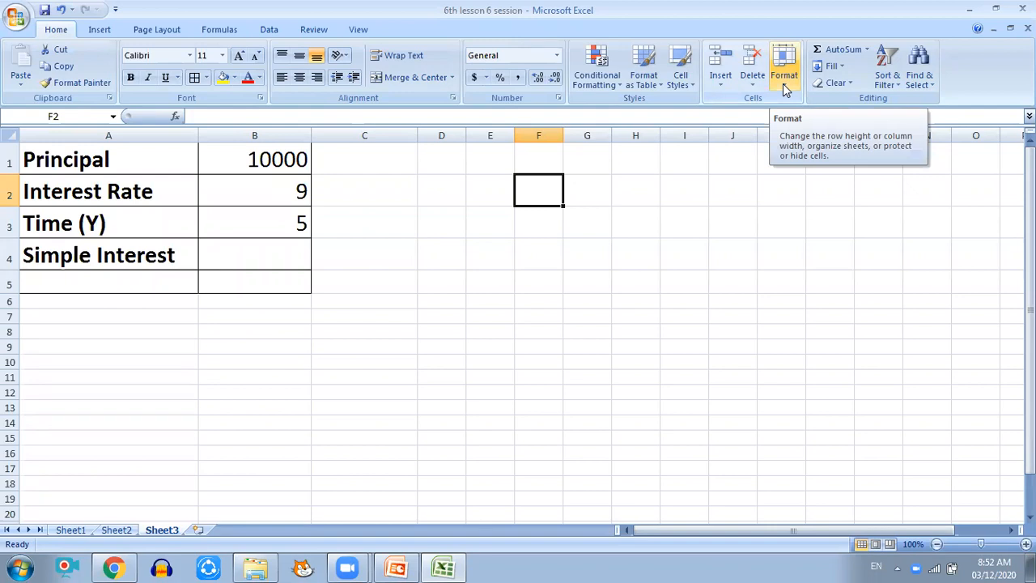
Enter the simple interest formula =B1*B2*B3/100 in B4.
{"action": "left_click", "coordinate": [236, 254]}
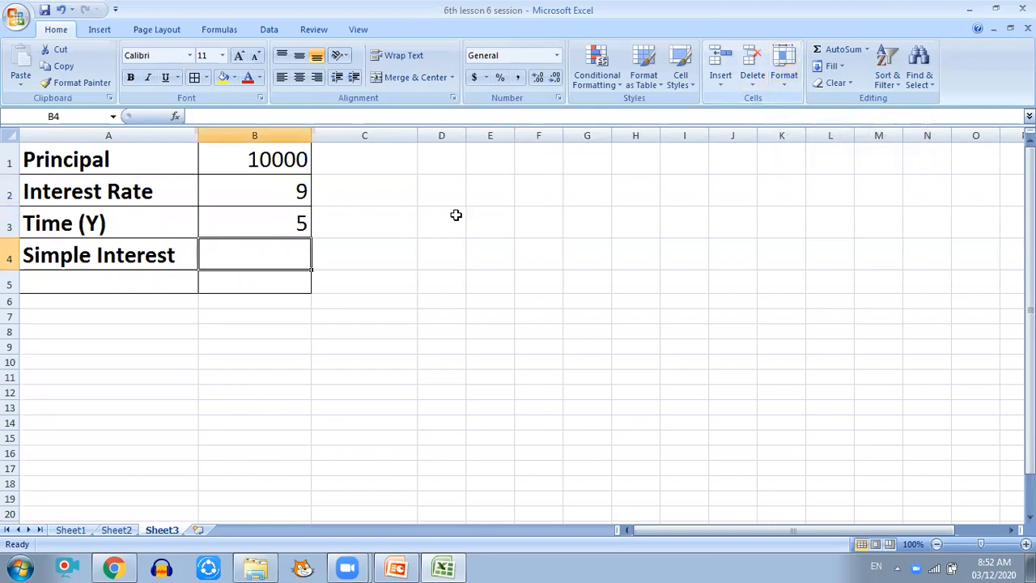
{"action": "type", "text": "="}
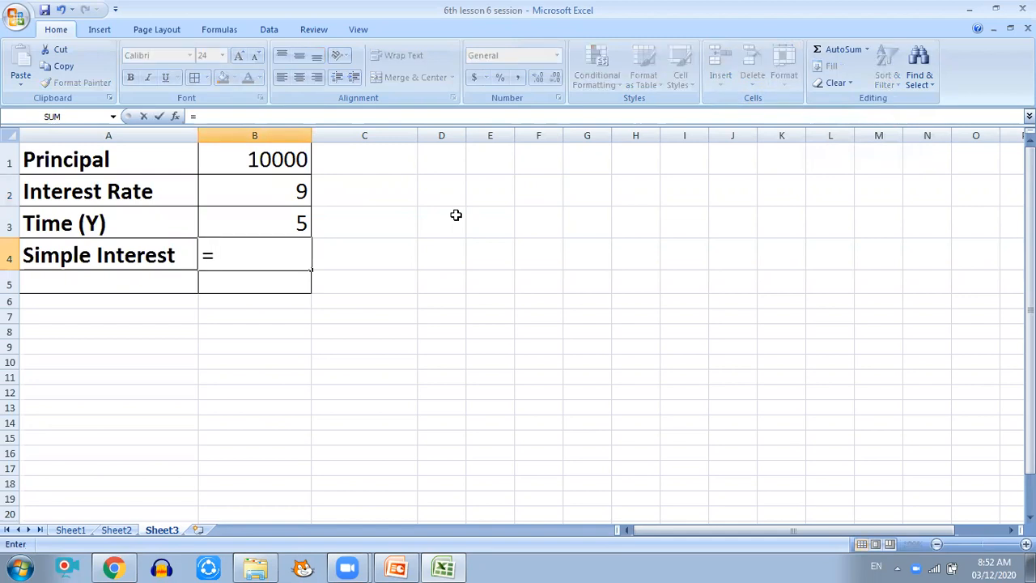
{"action": "left_click", "coordinate": [285, 163]}
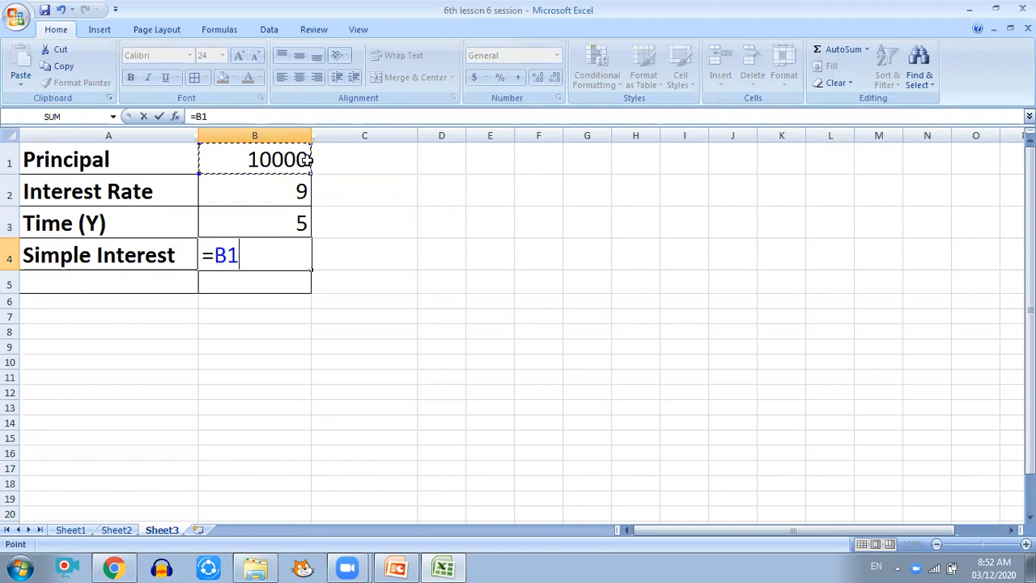
{"action": "type", "text": "*"}
{"action": "left_click", "coordinate": [251, 191]}
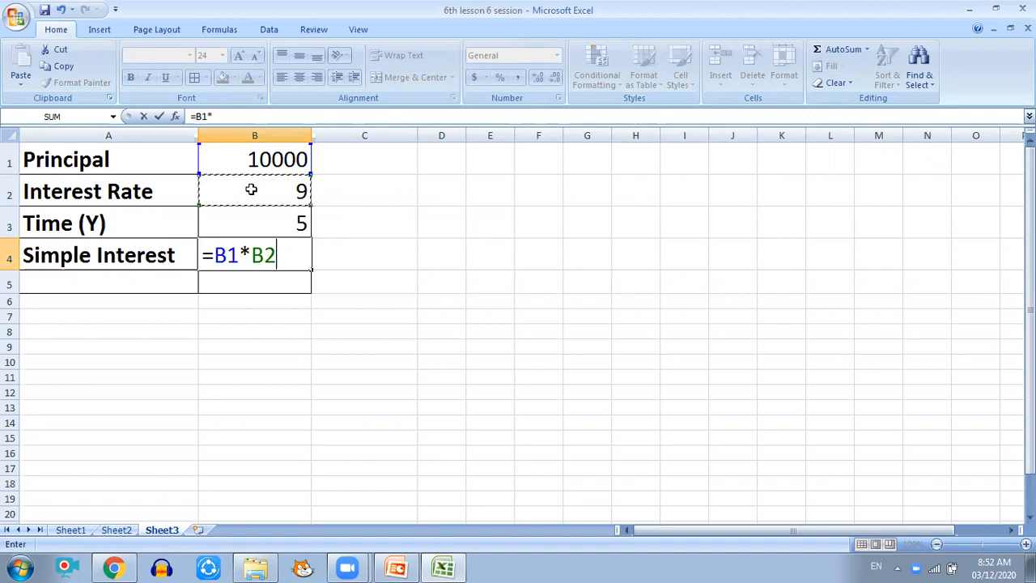
{"action": "type", "text": "*"}
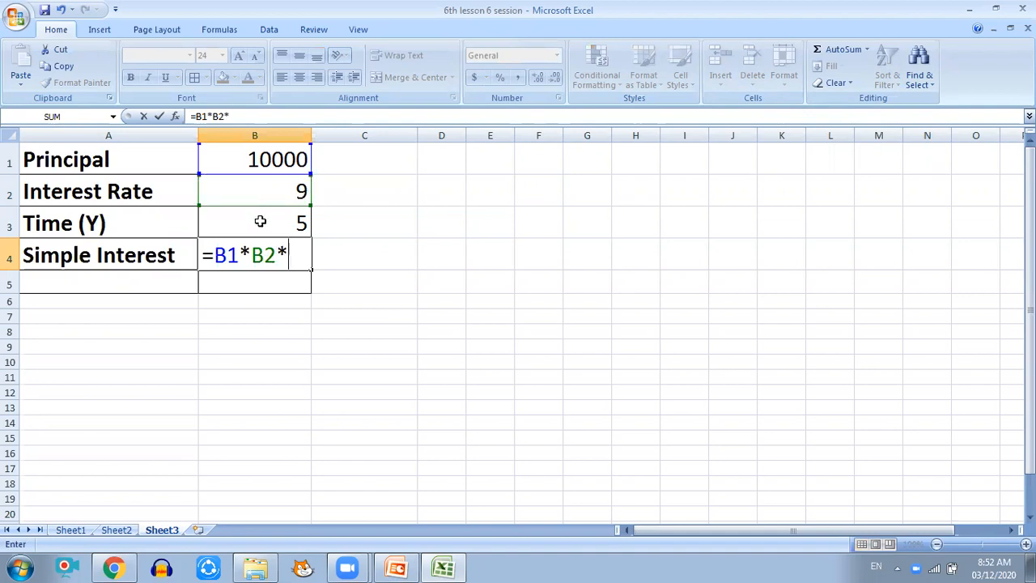
{"action": "left_click", "coordinate": [261, 221]}
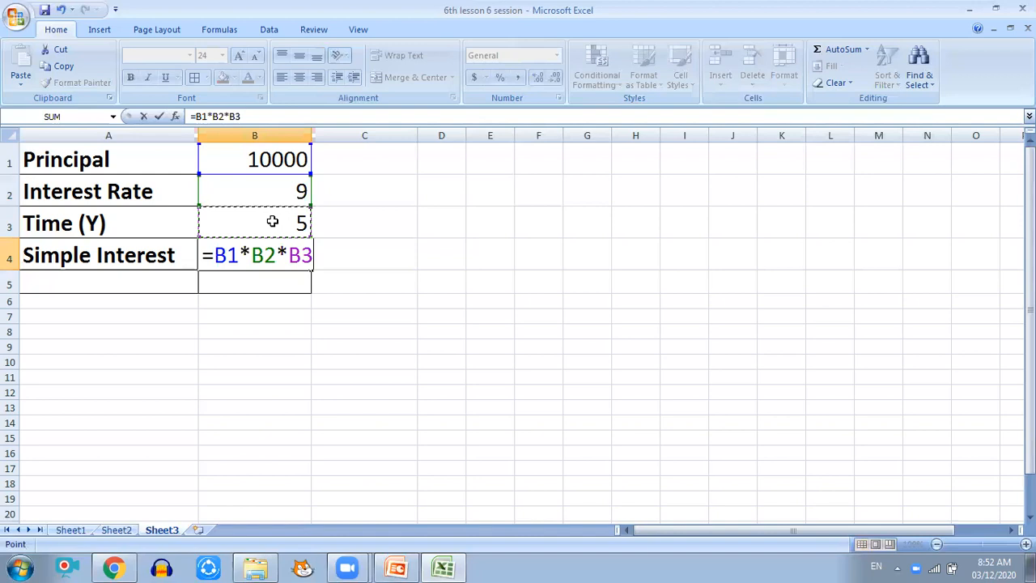
{"action": "type", "text": "/100"}
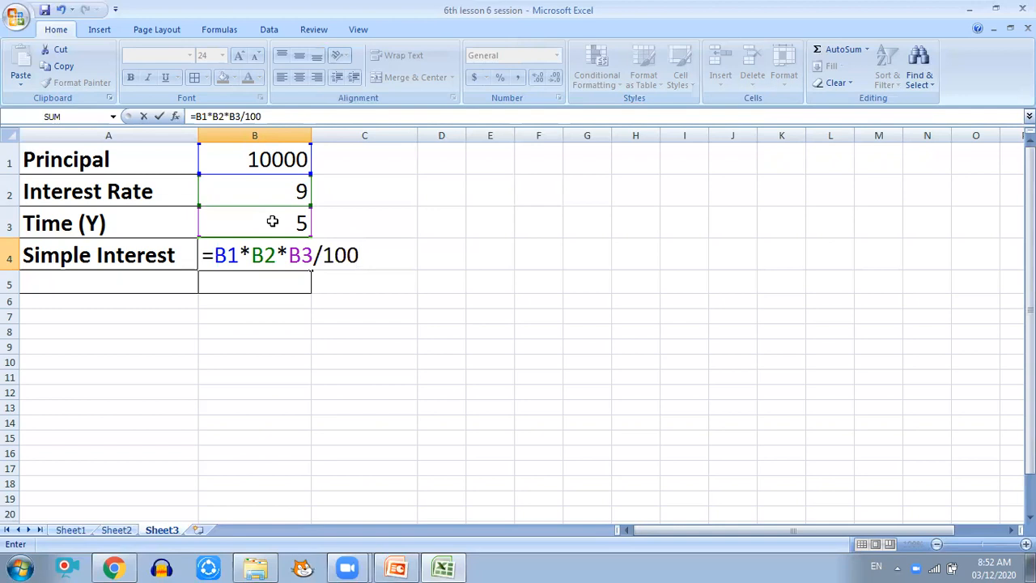
{"action": "key", "text": "Return"}
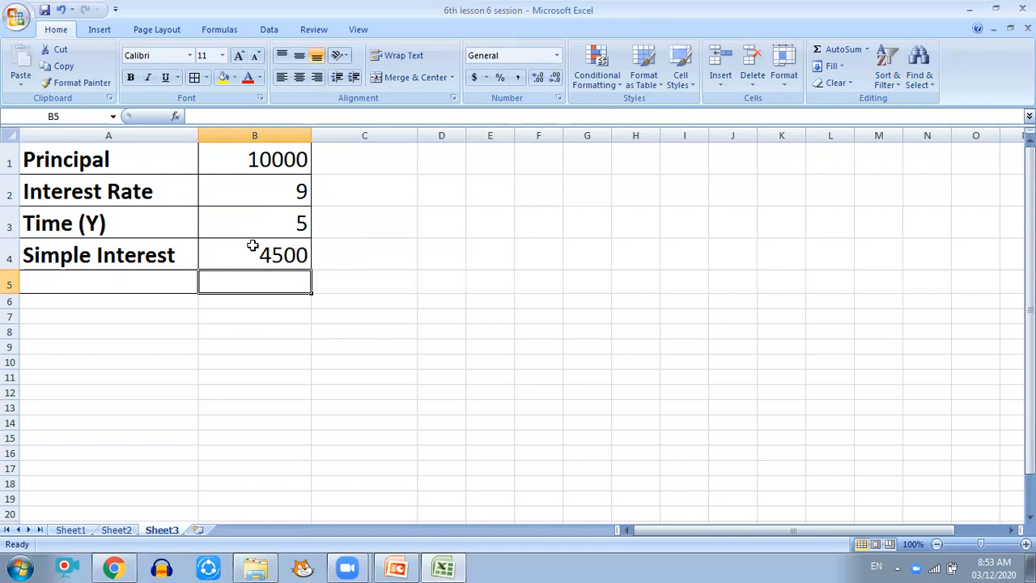
Edit the simple interest formula in B4 by inserting an extra B1 reference before B2.
{"action": "left_click", "coordinate": [253, 246]}
{"action": "double_click", "coordinate": [253, 246]}
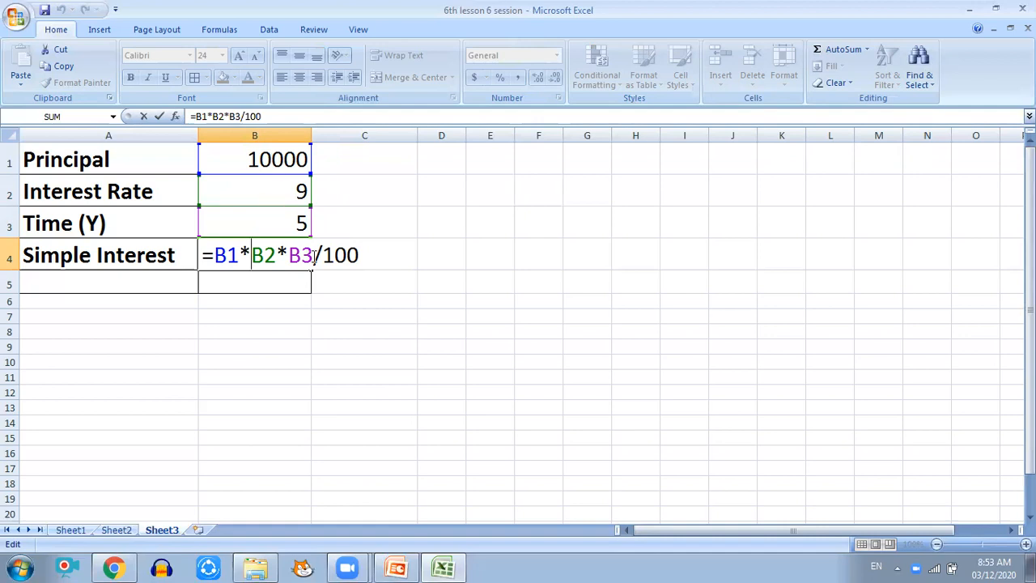
{"action": "left_click", "coordinate": [283, 162]}
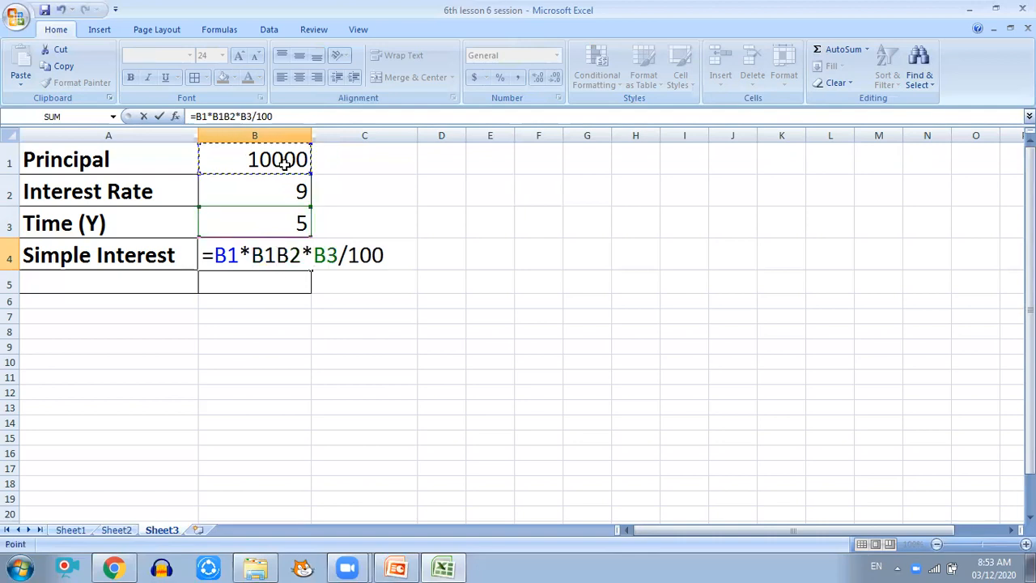
{"action": "key", "text": "ctrl+z"}
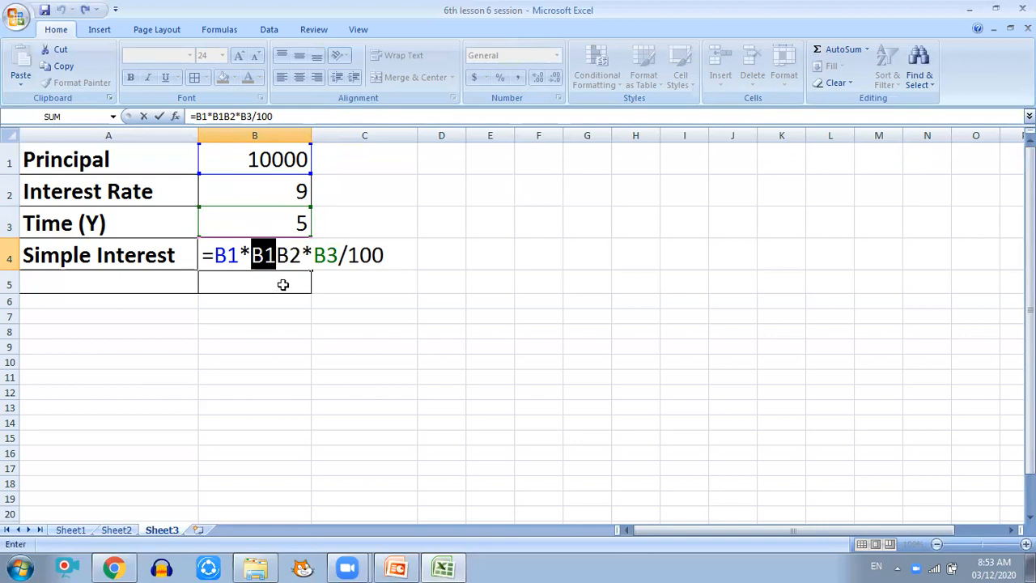
{"action": "key", "text": "ctrl+y"}
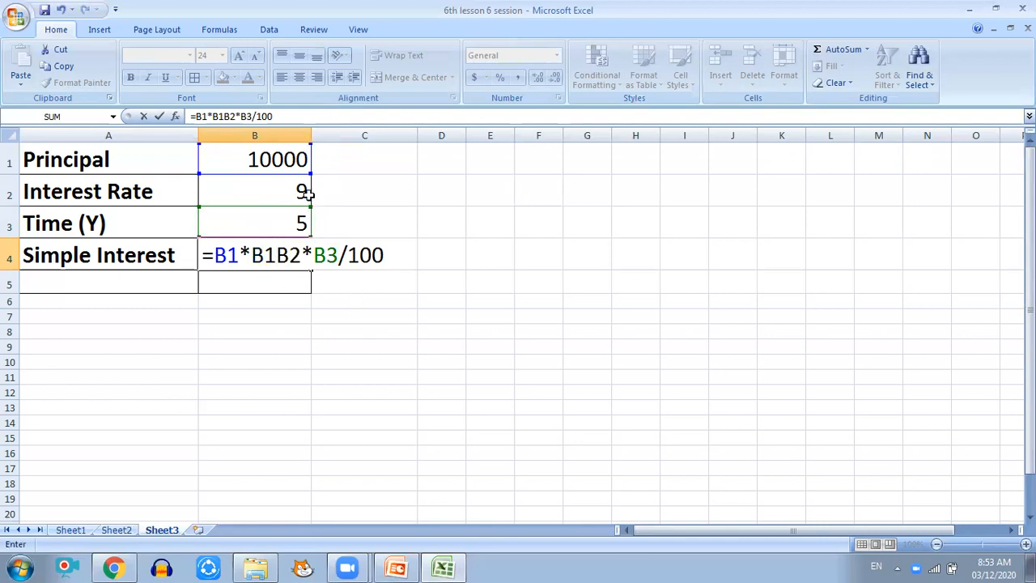
{"action": "left_click", "coordinate": [283, 189]}
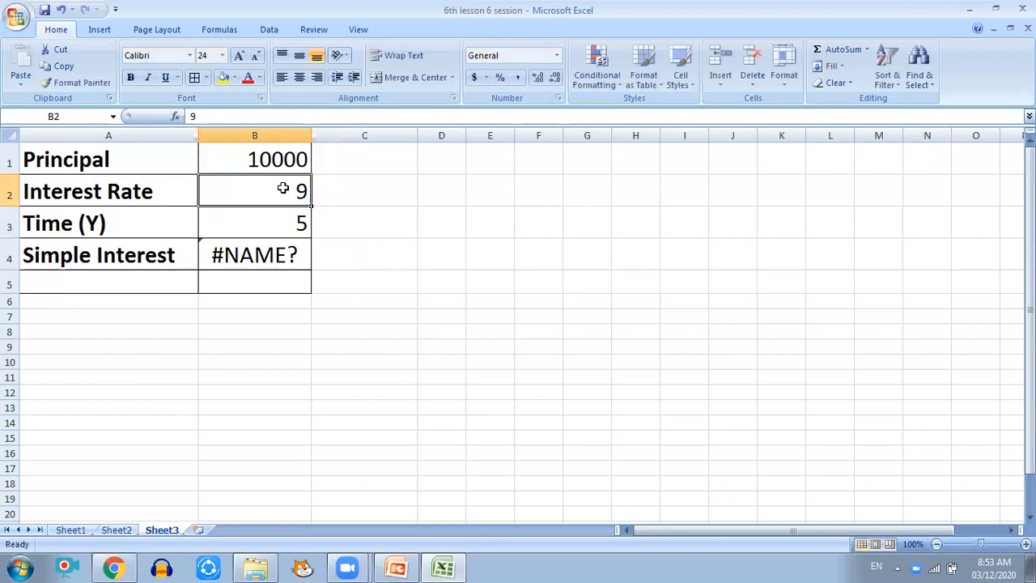
Remove the extra B1 reference from the B4 formula so it reads =B1*B2*B3/100.
{"action": "left_click", "coordinate": [301, 274]}
{"action": "double_click", "coordinate": [289, 255]}
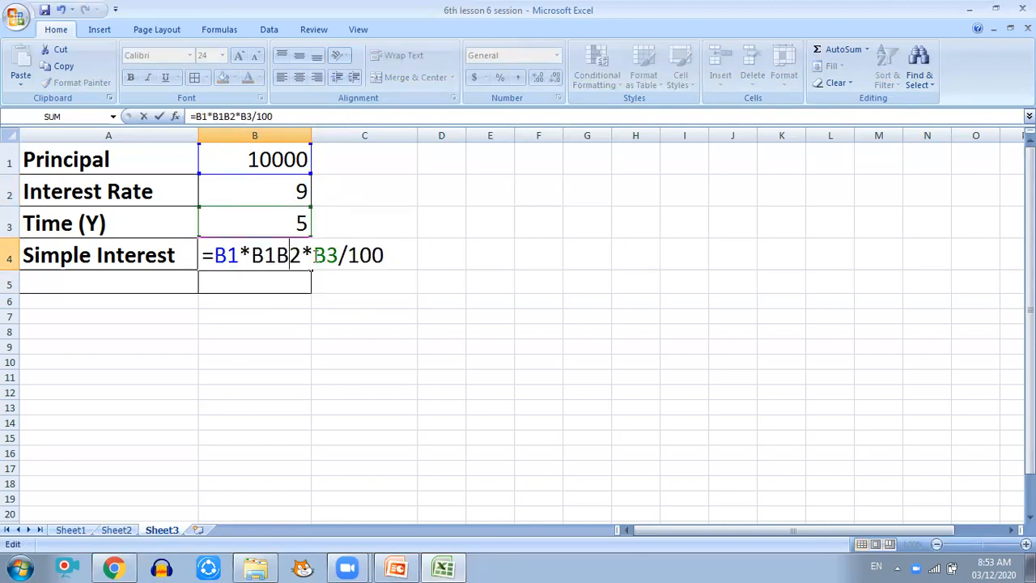
{"action": "left_click", "coordinate": [276, 257]}
{"action": "key", "text": "BackSpace"}
{"action": "key", "text": "BackSpace"}
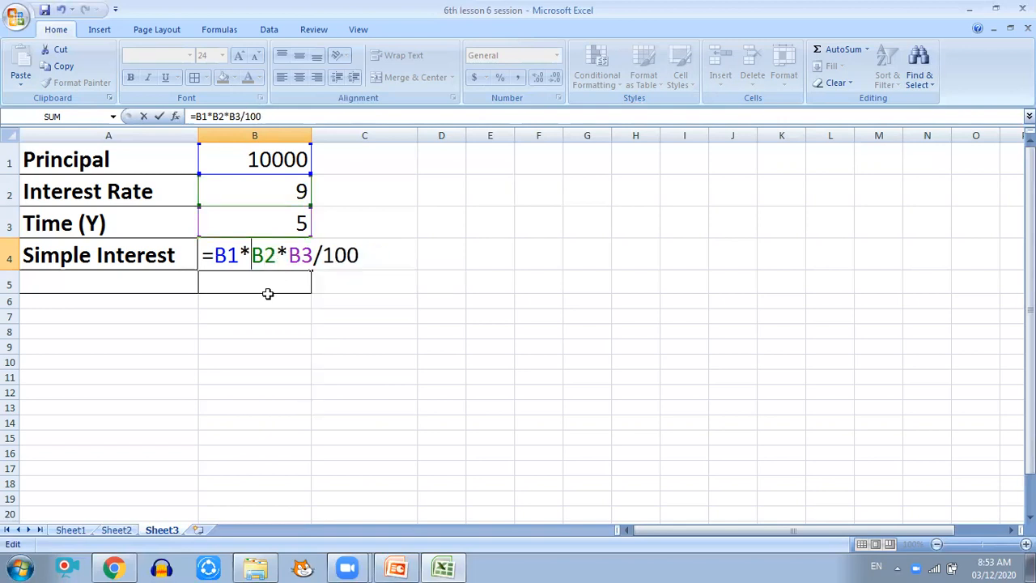
{"action": "left_click", "coordinate": [268, 294]}
{"action": "left_click", "coordinate": [269, 258]}
{"action": "left_click", "coordinate": [275, 256]}
{"action": "key", "text": "BackSpace"}
{"action": "key", "text": "BackSpace"}
{"action": "key", "text": "Return"}
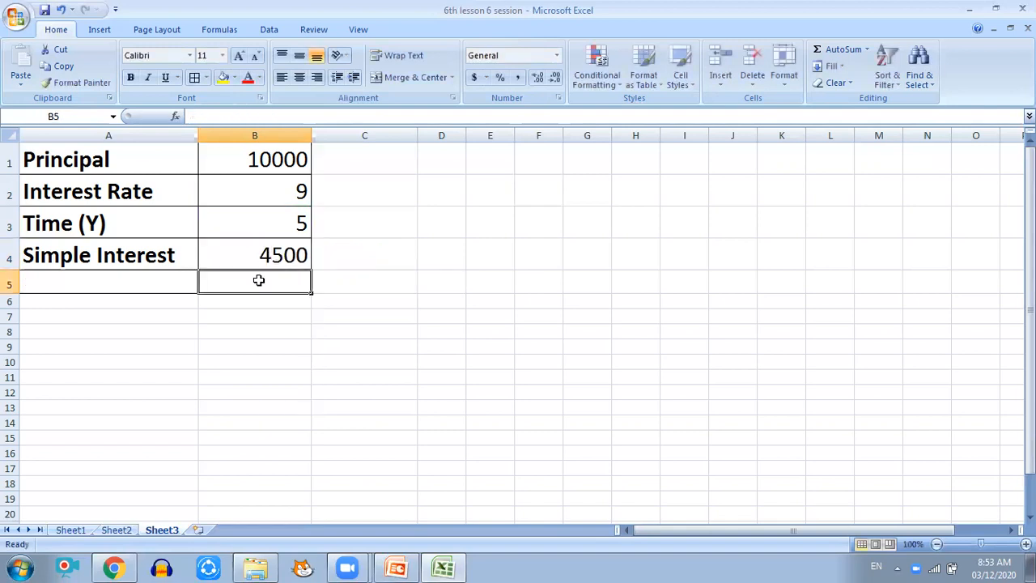
{"action": "left_click", "coordinate": [266, 184]}
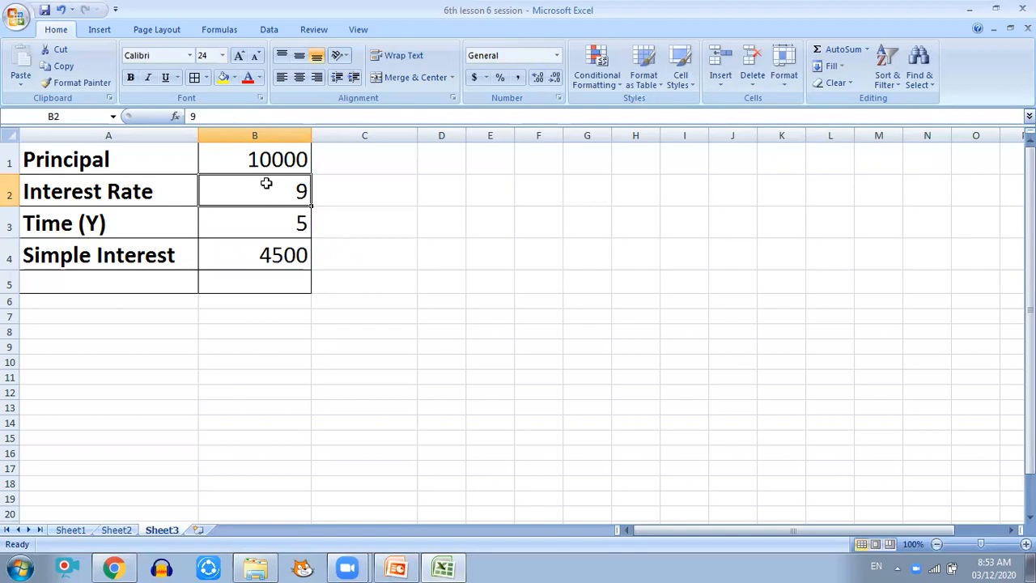
{"action": "left_click", "coordinate": [102, 177]}
{"action": "left_click_drag", "start_coordinate": [122, 158], "coordinate": [228, 157]}
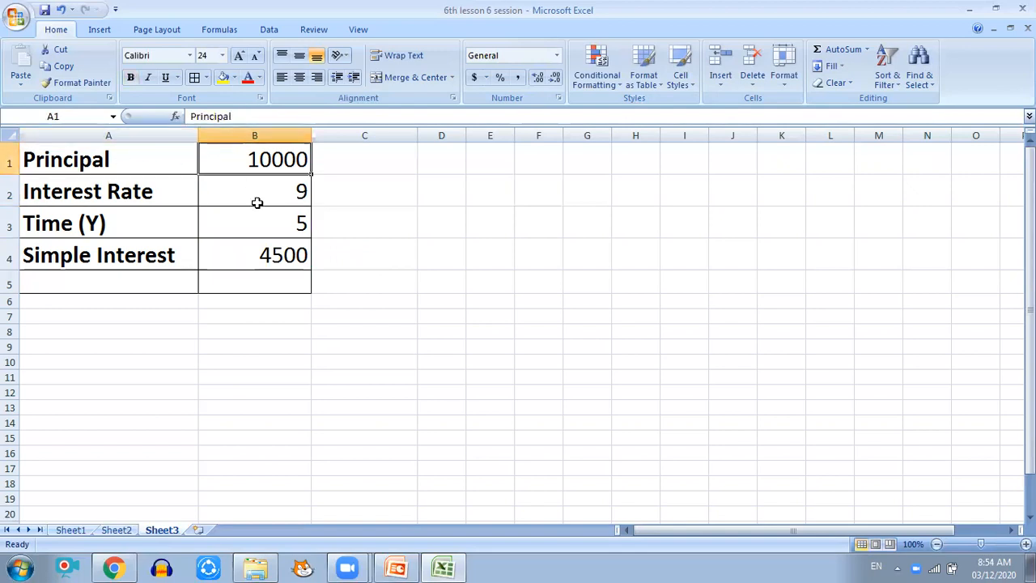
{"action": "left_click", "coordinate": [256, 202]}
{"action": "left_click", "coordinate": [267, 251]}
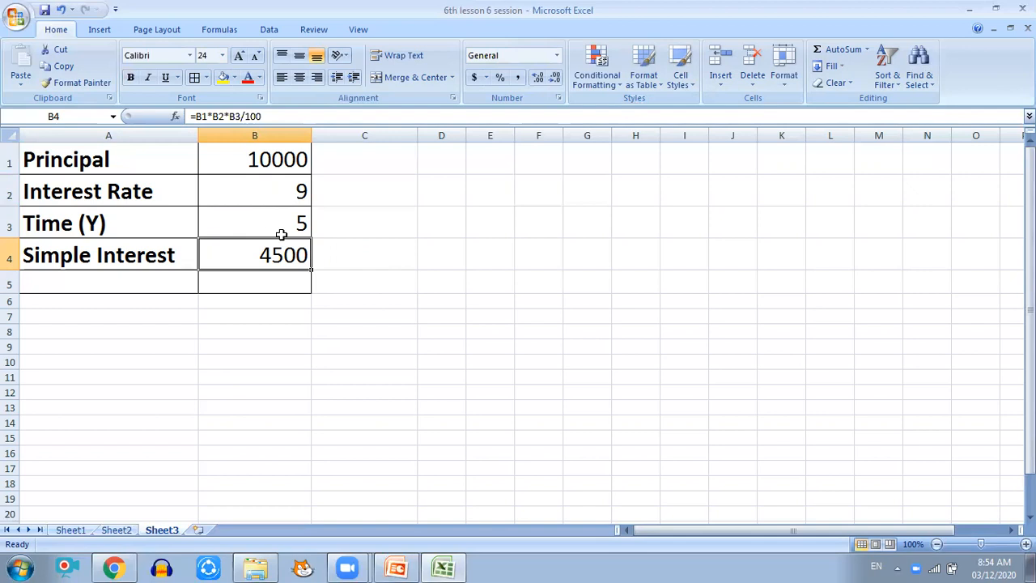
Clear the simple interest formula in B4 and the time value in B3, and undo both deletions.
{"action": "left_click", "coordinate": [342, 250]}
{"action": "left_click", "coordinate": [267, 254]}
{"action": "key", "text": "Delete"}
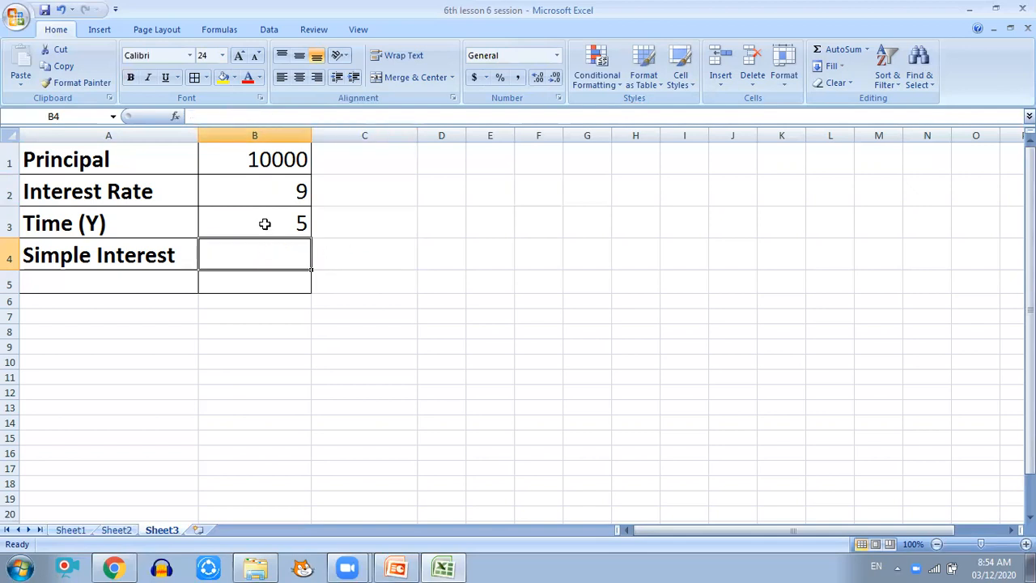
{"action": "left_click", "coordinate": [263, 223]}
{"action": "key", "text": "Delete"}
{"action": "key", "text": "ctrl+z"}
{"action": "key", "text": "ctrl+z"}
Delete the simple interest formula from B4.
{"action": "left_click", "coordinate": [350, 252]}
{"action": "left_click", "coordinate": [282, 255]}
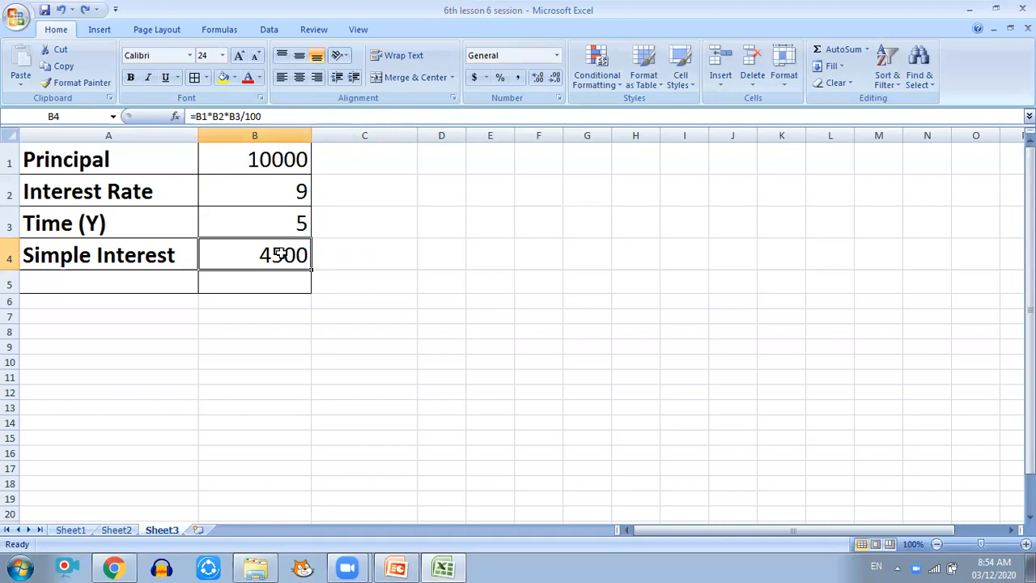
{"action": "key", "text": "Delete"}
Switch to the PowerPoint presentation, start the slide show from the "Points to be learn" slide and reveal its first bullet.
{"action": "left_click", "coordinate": [397, 566]}
{"action": "left_click", "coordinate": [58, 266]}
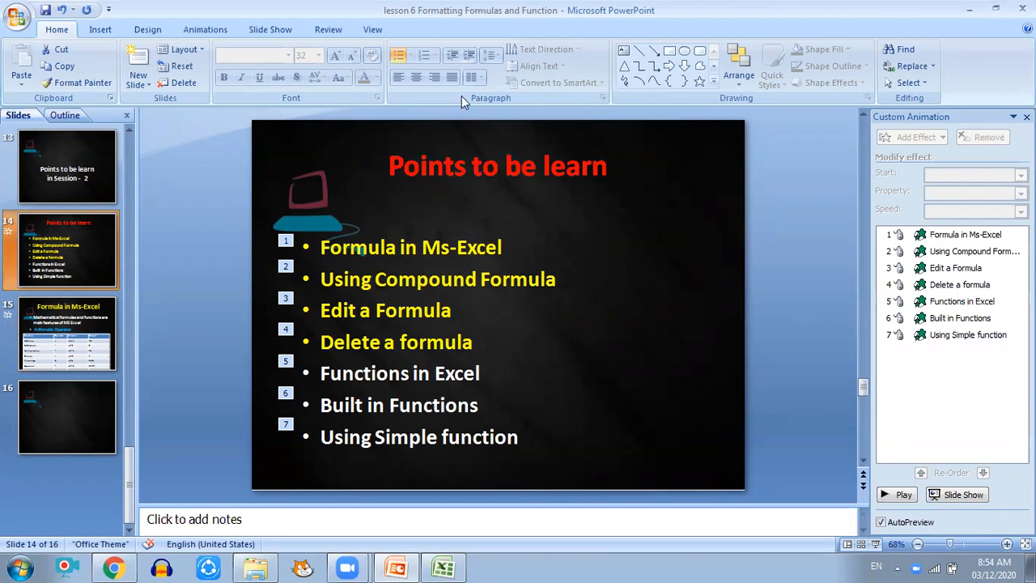
{"action": "key", "text": "shift+F5"}
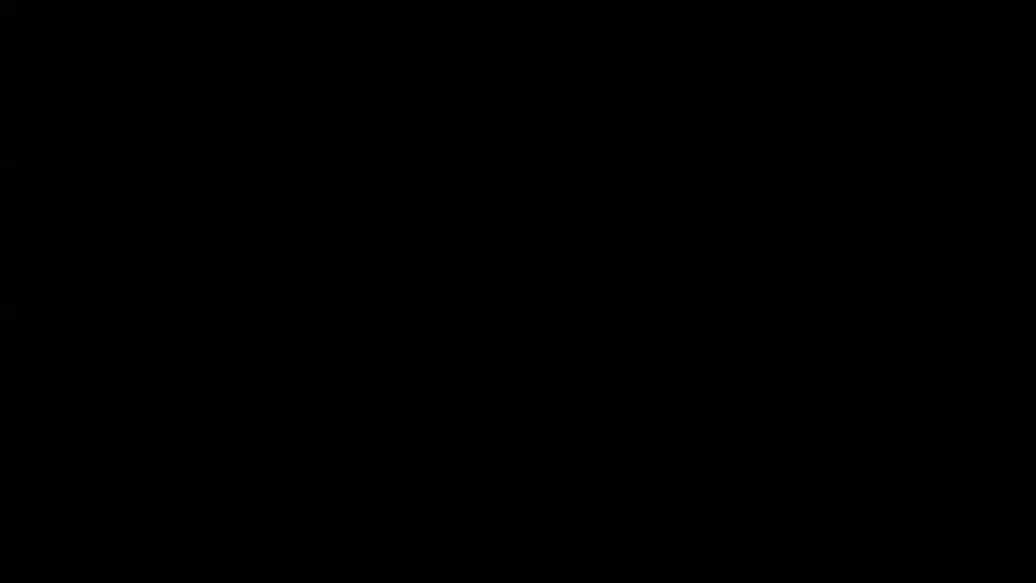
{"action": "left_click", "coordinate": [443, 30]}
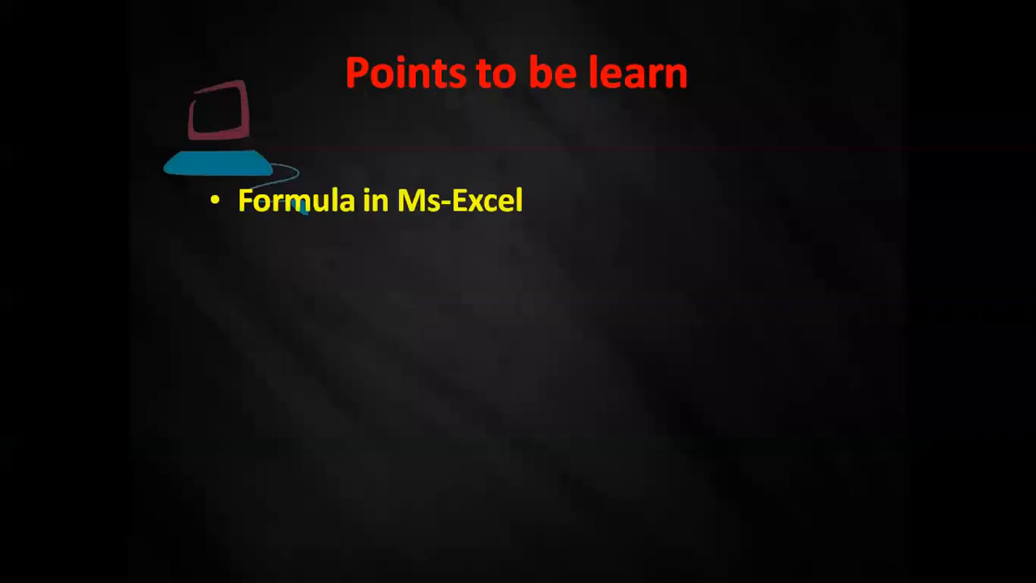